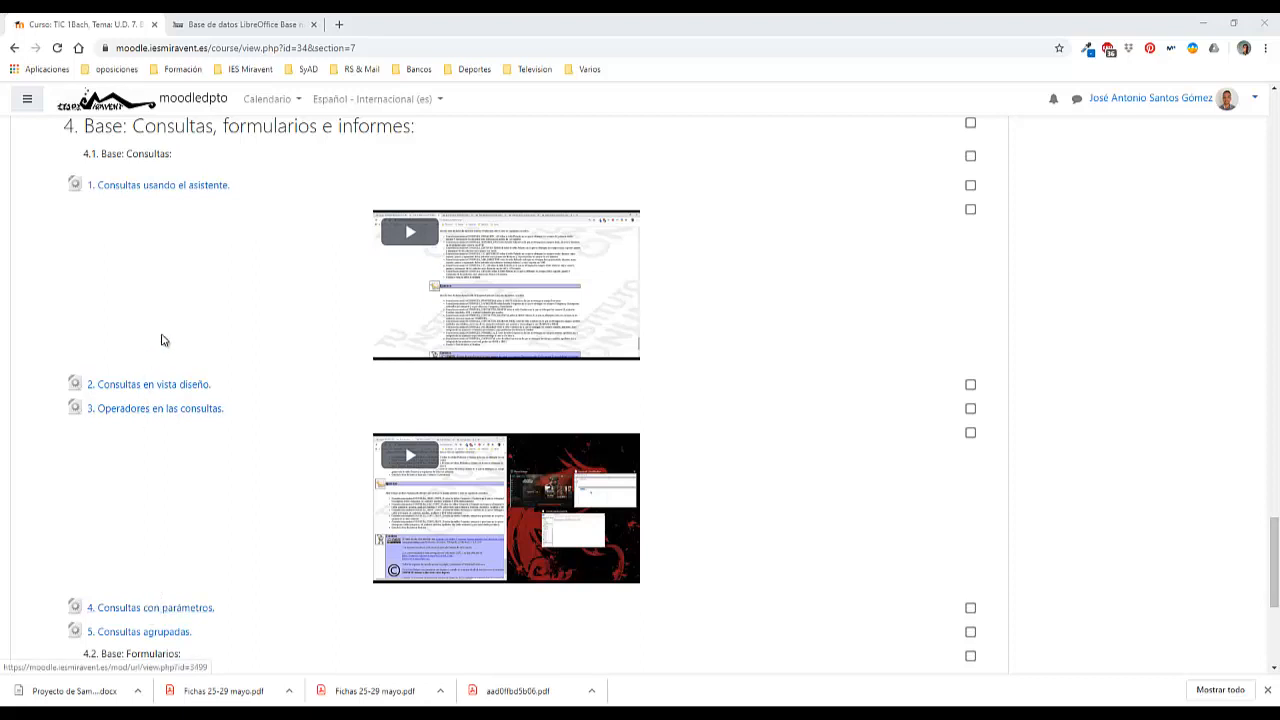
- Read the web lesson on parameter queries, covering the parameter format and the :ID criterion example
{"action": "left_click", "coordinate": [238, 26]}
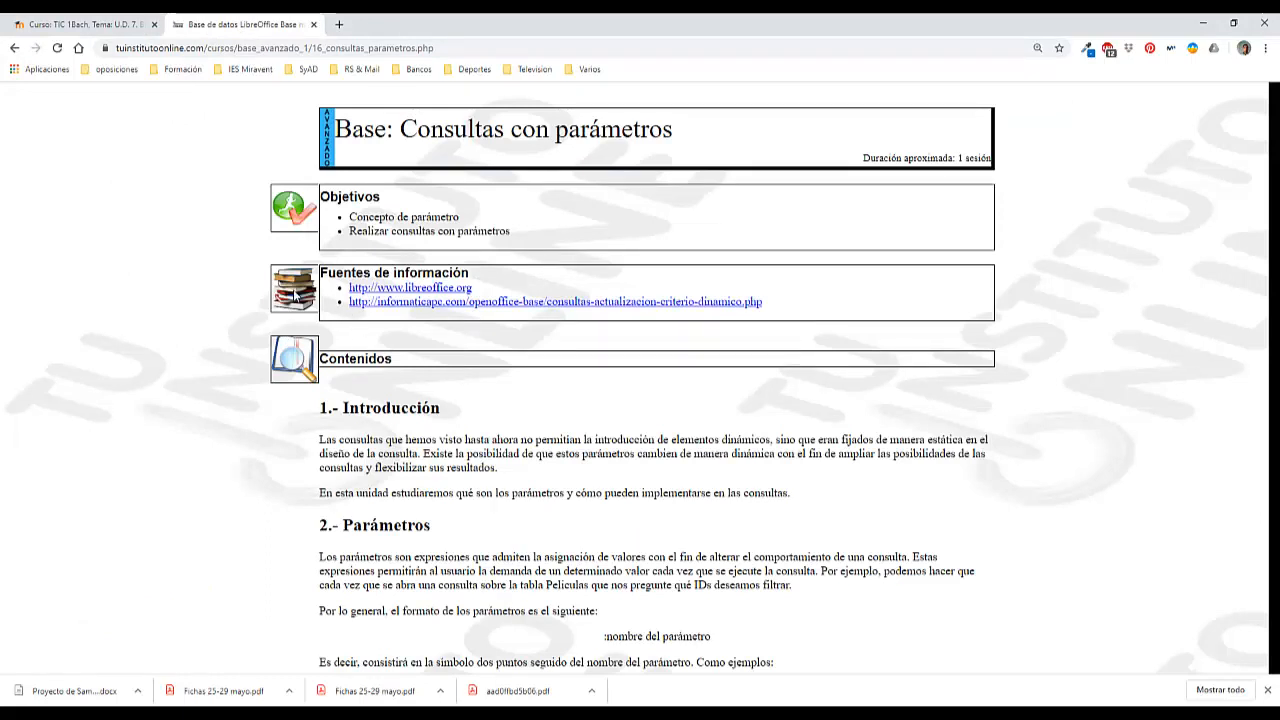
{"action": "scroll", "coordinate": [352, 442], "scroll_direction": "down", "scroll_amount": 2}
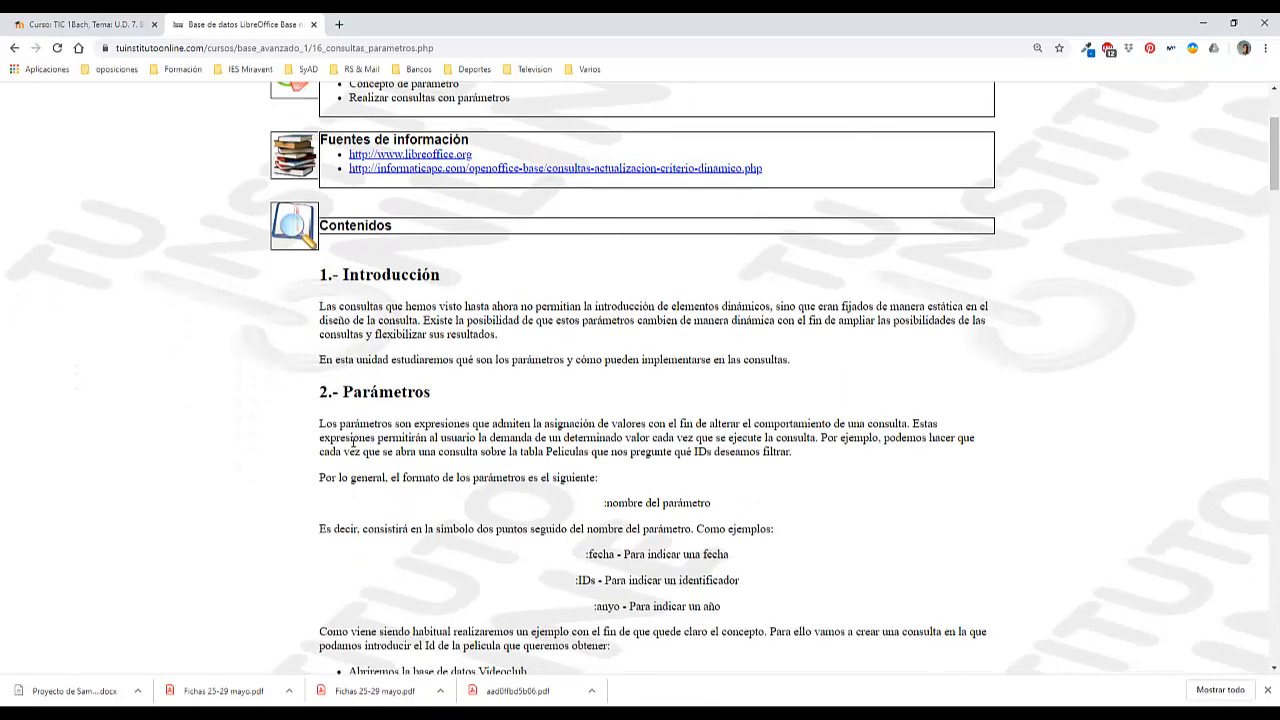
{"action": "scroll", "coordinate": [352, 442], "scroll_direction": "down", "scroll_amount": 2}
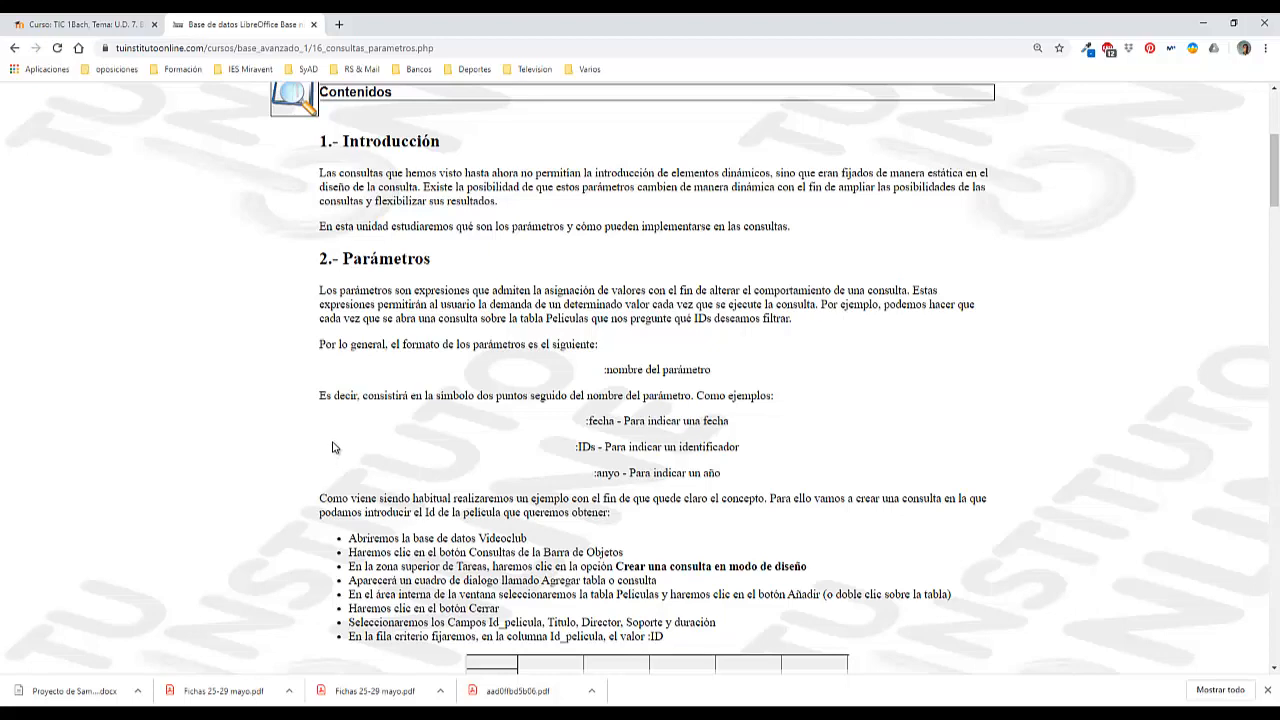
{"action": "scroll", "coordinate": [271, 396], "scroll_direction": "down", "scroll_amount": 1}
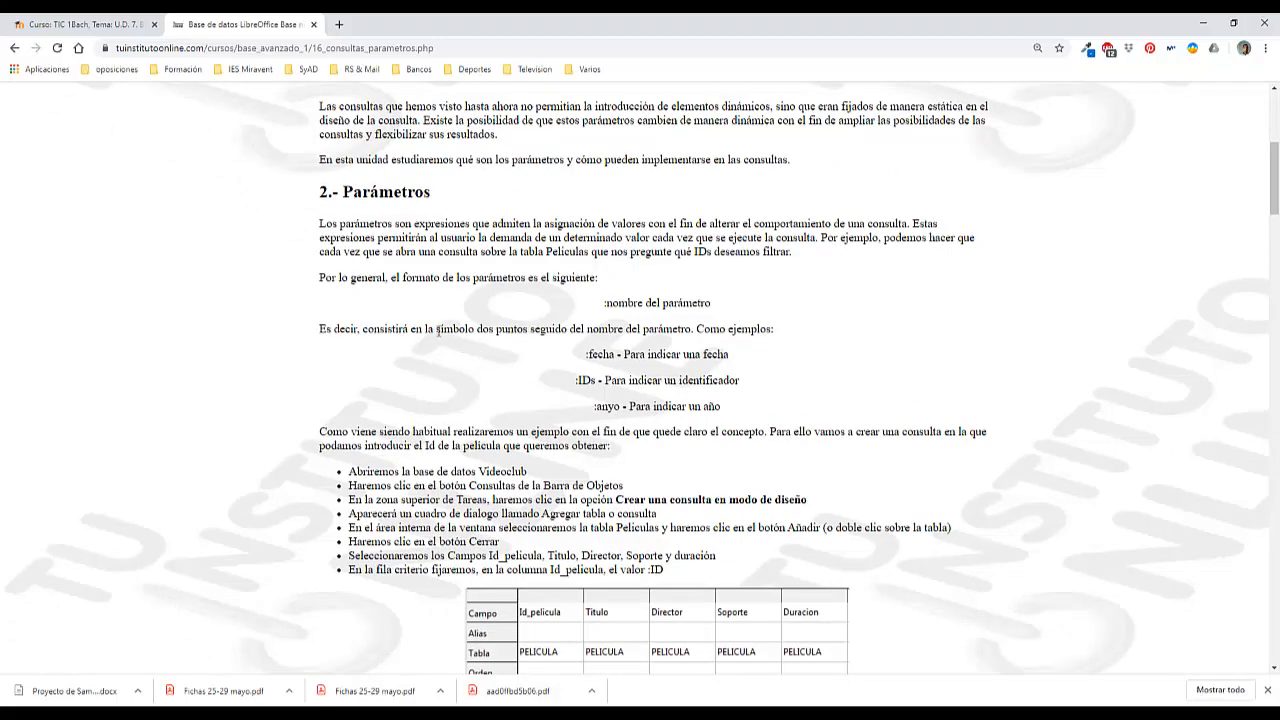
{"action": "scroll", "coordinate": [330, 320], "scroll_direction": "down", "scroll_amount": 1}
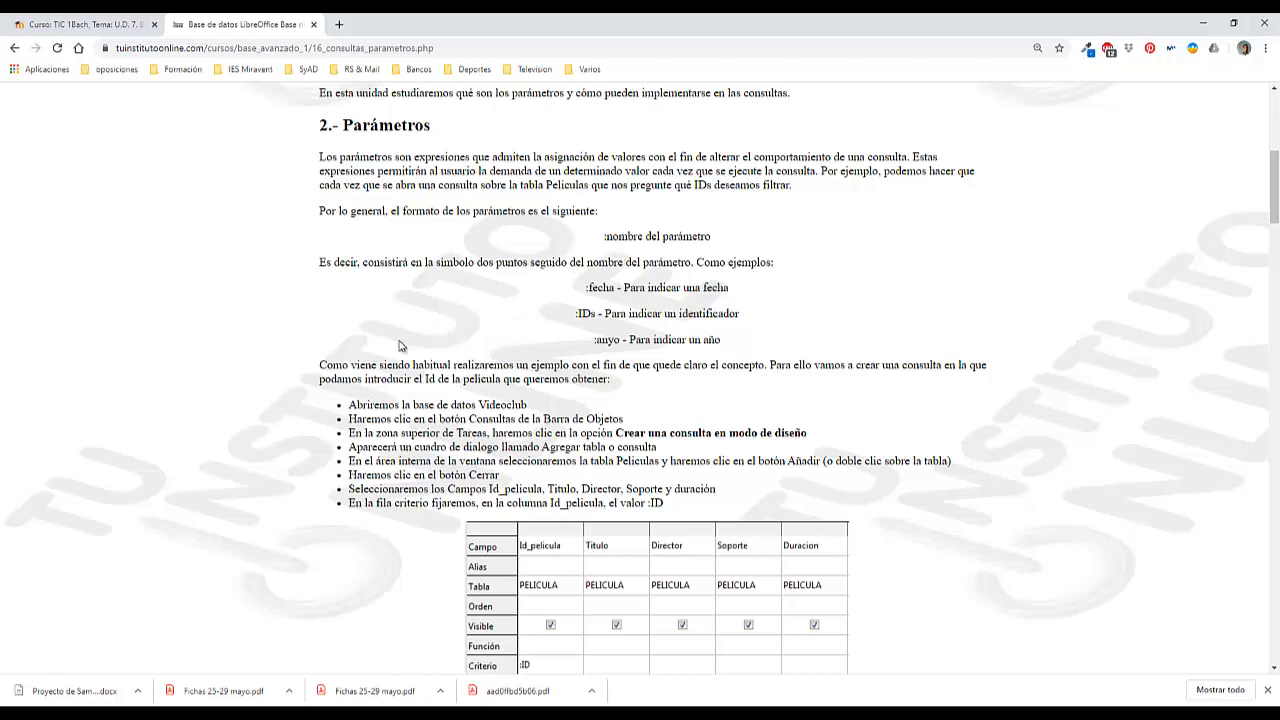
{"action": "scroll", "coordinate": [370, 378], "scroll_direction": "down", "scroll_amount": 2}
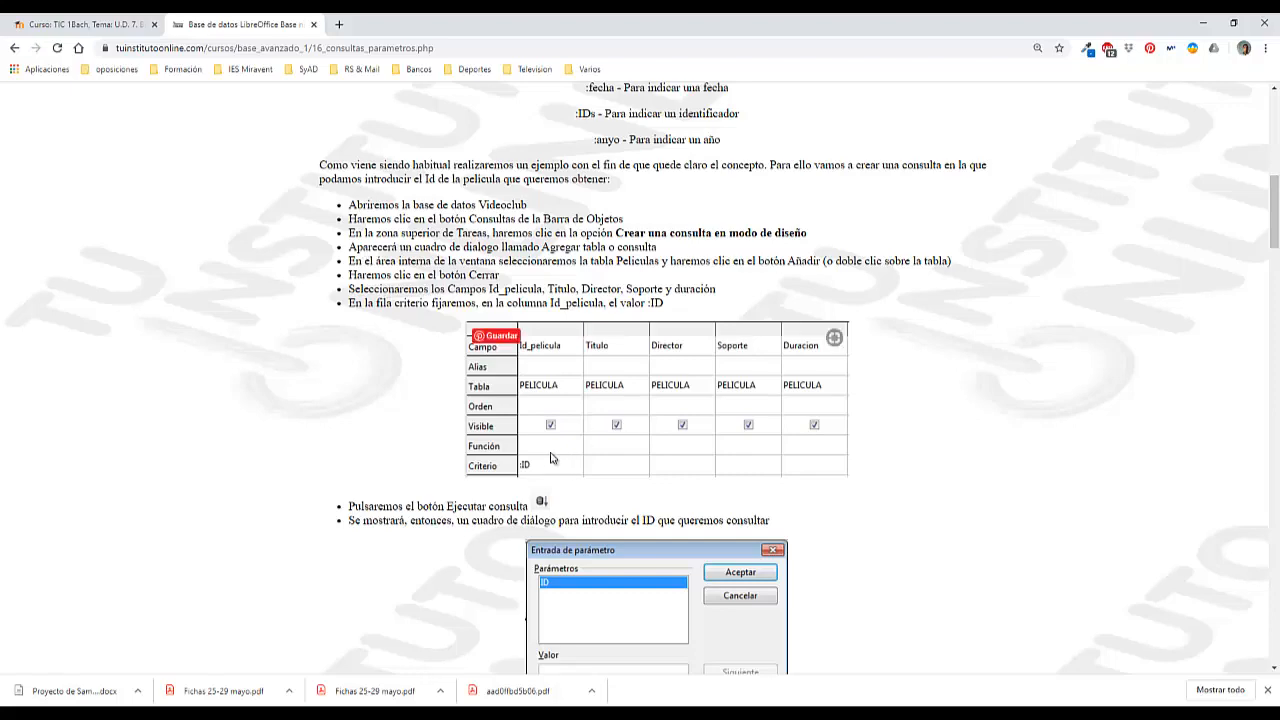
{"action": "scroll", "coordinate": [447, 391], "scroll_direction": "down", "scroll_amount": 1}
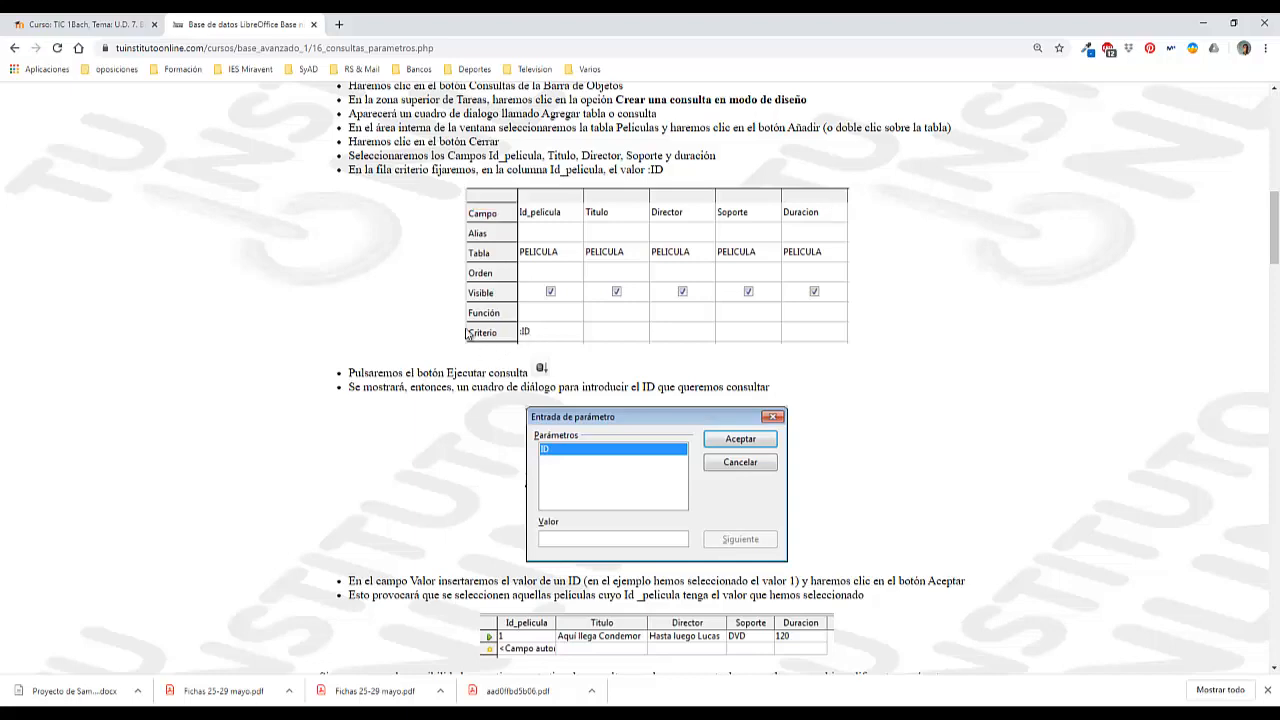
{"action": "scroll", "coordinate": [376, 310], "scroll_direction": "down", "scroll_amount": 1}
{"action": "scroll", "coordinate": [378, 318], "scroll_direction": "down", "scroll_amount": 2}
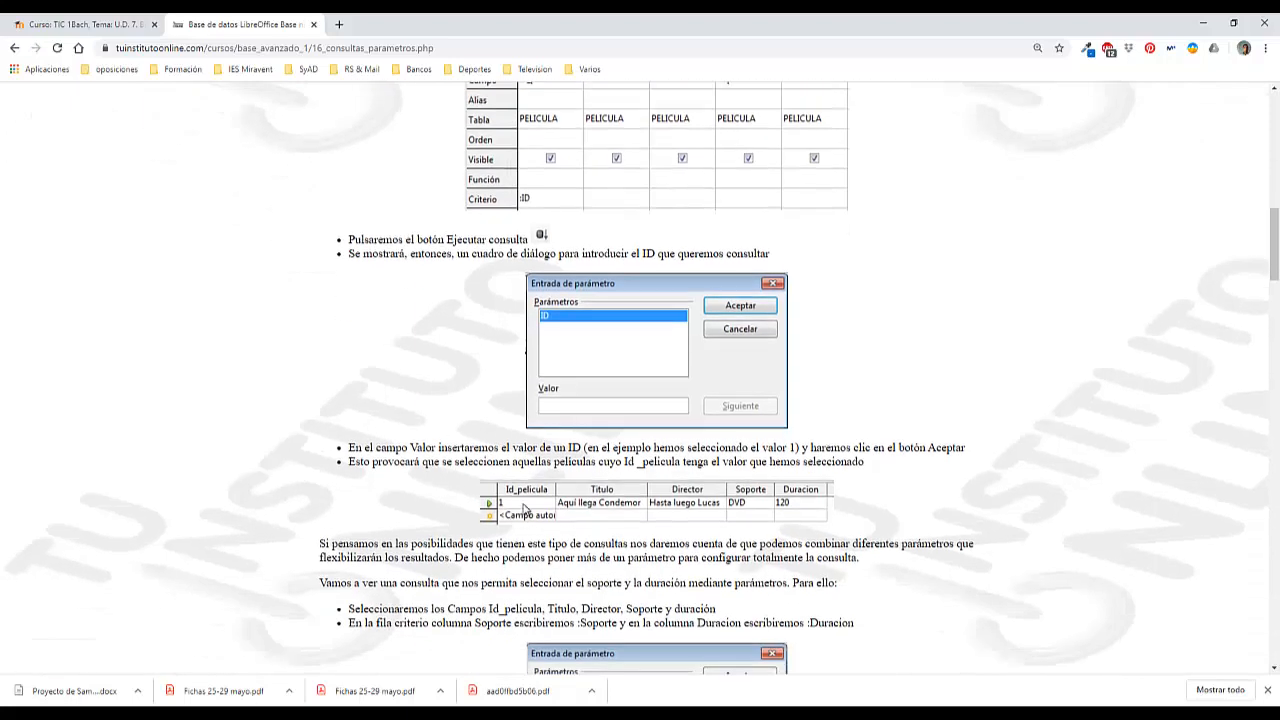
- Switch to the Agenda database in LibreOffice Base and open the CONSULTA_CATEGORIAS_D query for editing
{"action": "left_click", "coordinate": [410, 713]}
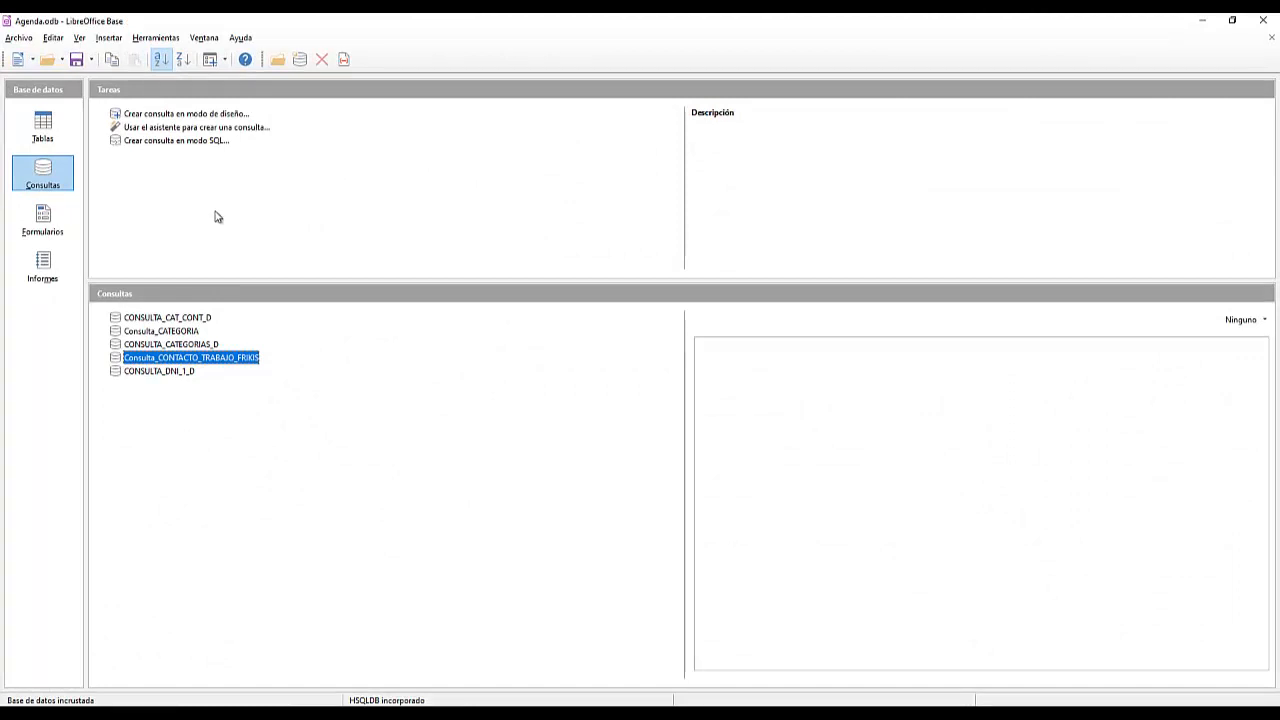
{"action": "left_click", "coordinate": [42, 125]}
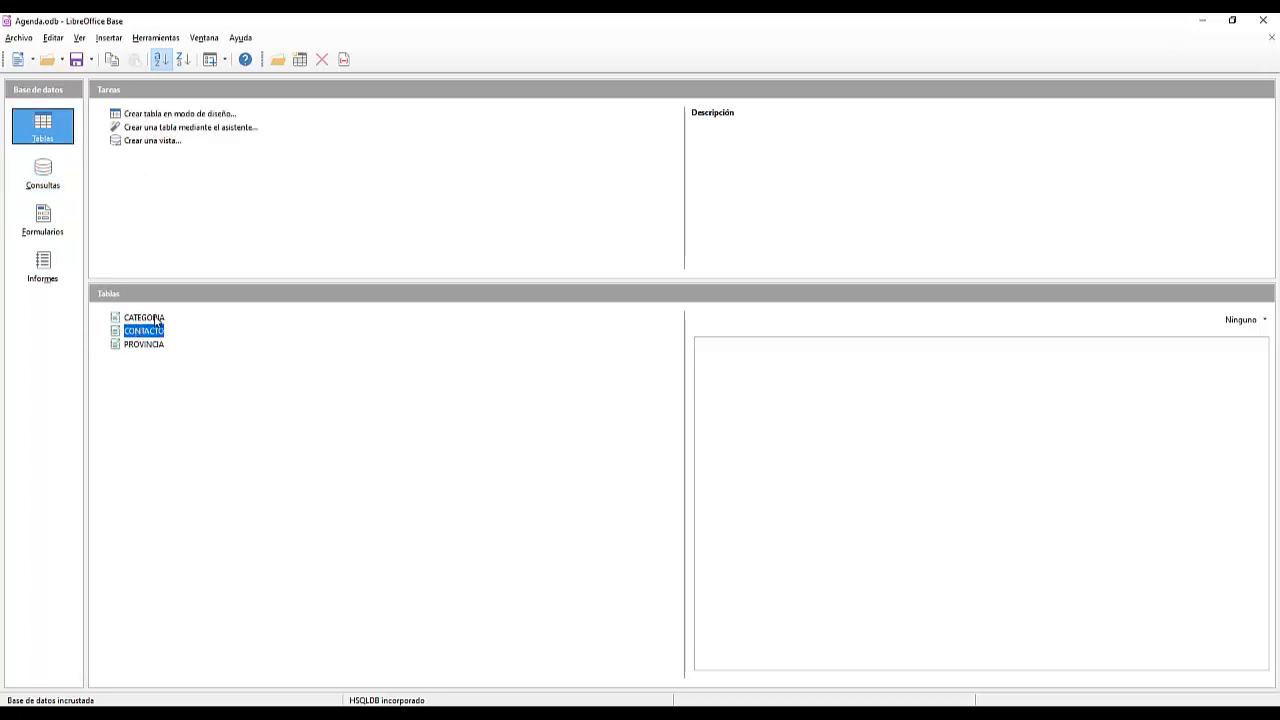
{"action": "left_click", "coordinate": [45, 178]}
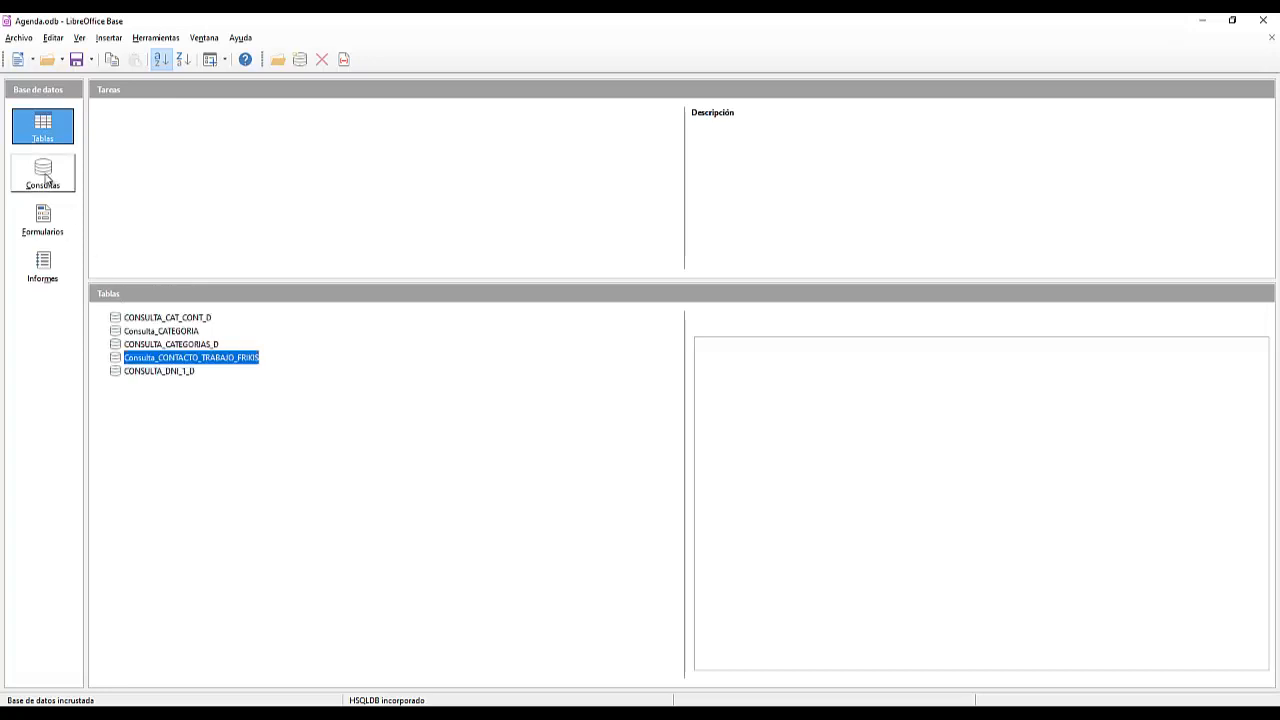
{"action": "left_click", "coordinate": [172, 350]}
{"action": "right_click", "coordinate": [173, 347]}
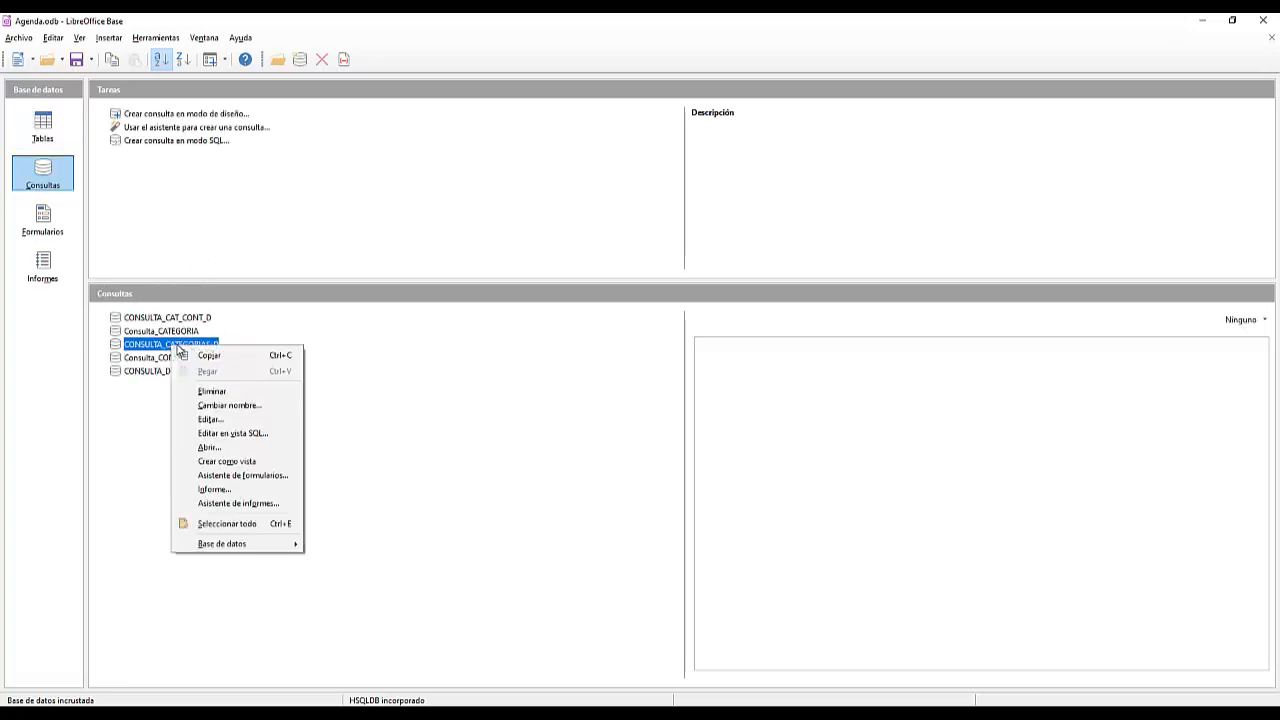
{"action": "left_click", "coordinate": [212, 419]}
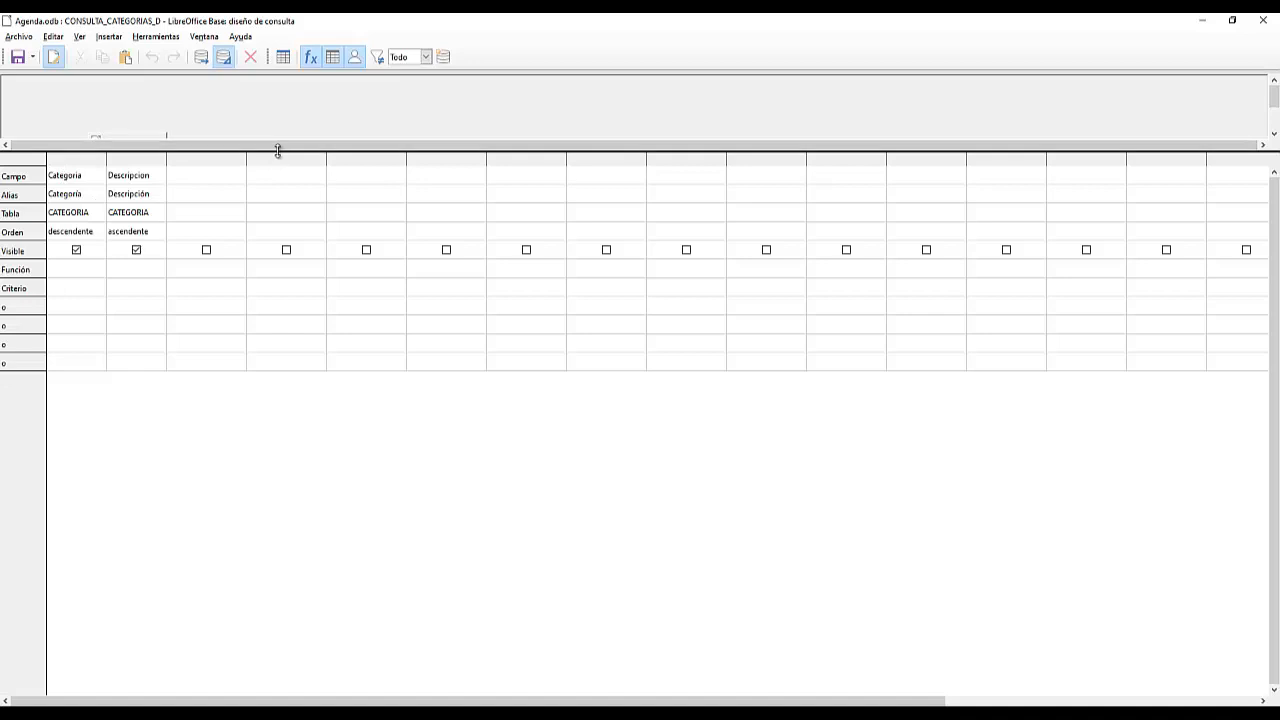
- Enlarge the table area, reposition the CATEGORIA table in it and run the query
{"action": "left_click_drag", "start_coordinate": [277, 151], "coordinate": [263, 242]}
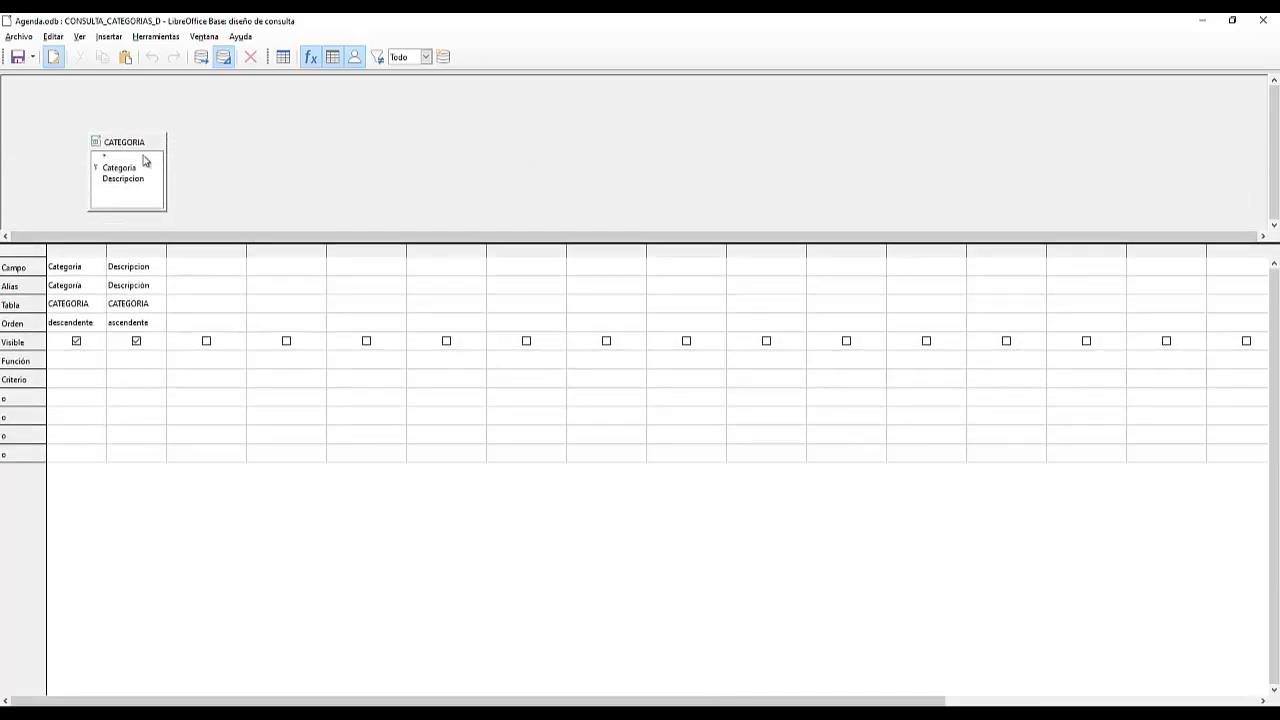
{"action": "left_click_drag", "start_coordinate": [138, 143], "coordinate": [162, 125]}
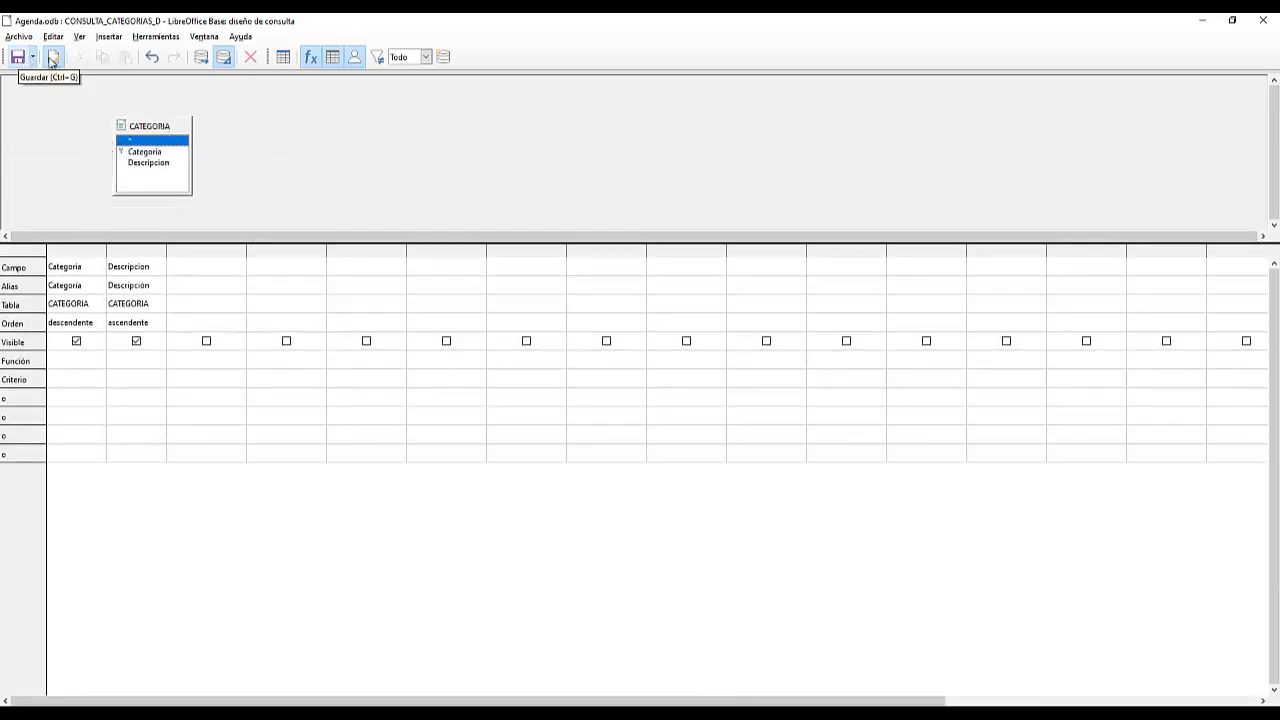
{"action": "left_click", "coordinate": [200, 57]}
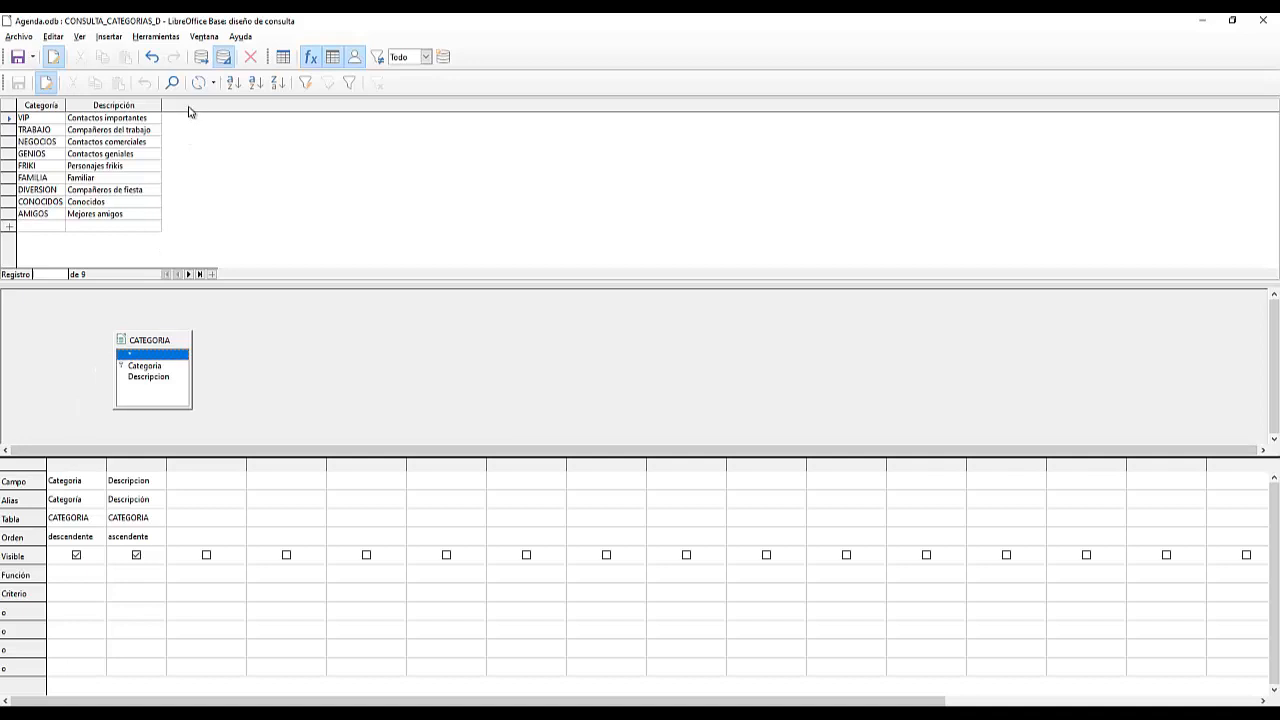
- Set the Categoria field's criterion to the parameter :Cat and run the query with the value FAMILIA
{"action": "left_click", "coordinate": [57, 594]}
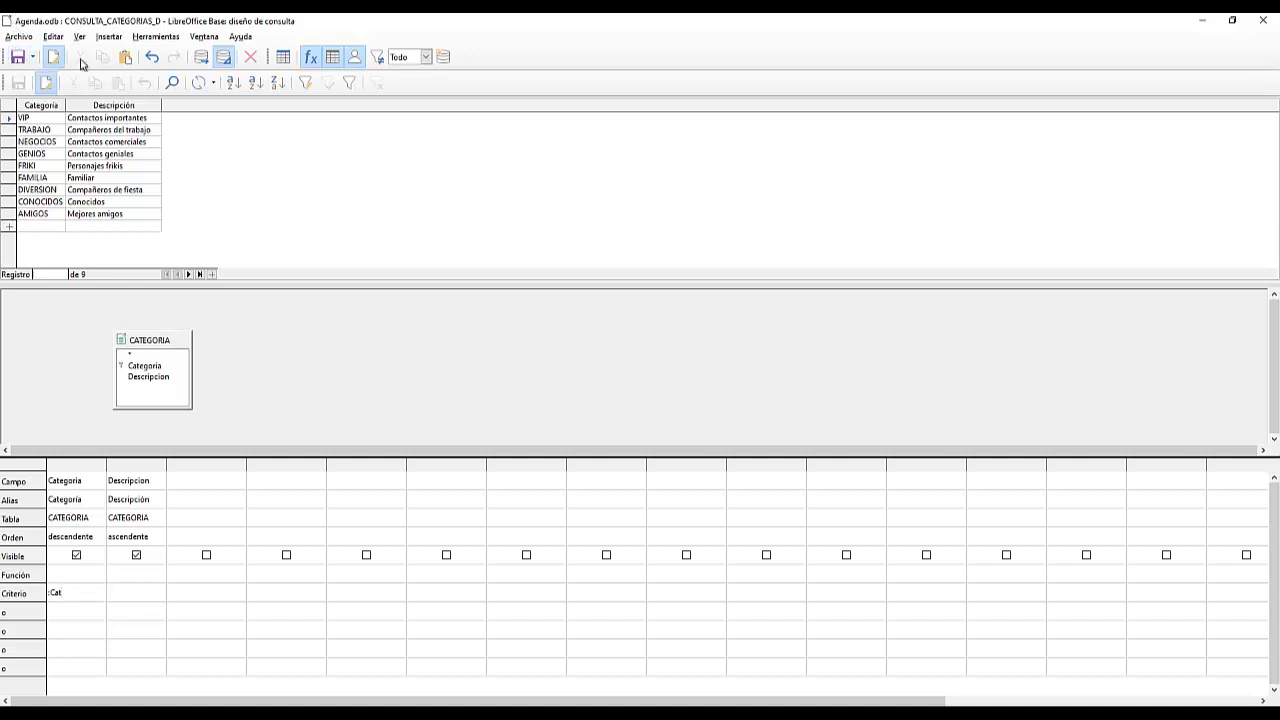
{"action": "left_click", "coordinate": [201, 57]}
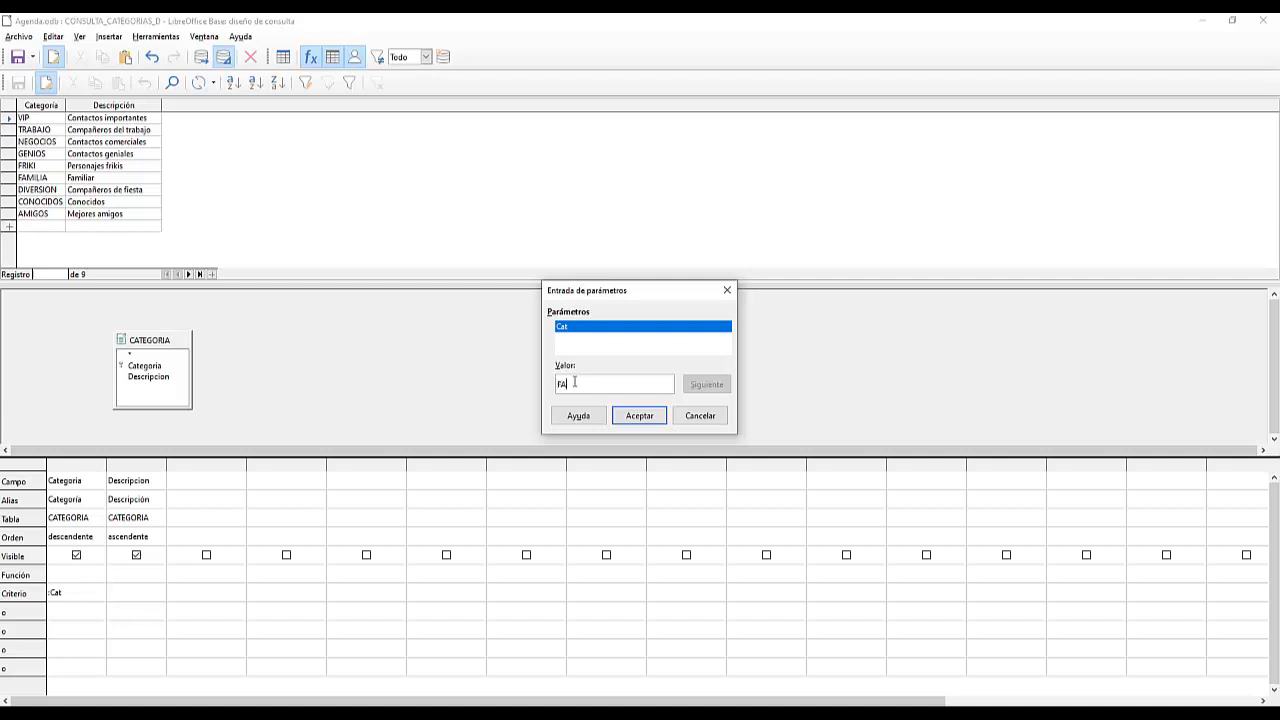
{"action": "left_click", "coordinate": [634, 417]}
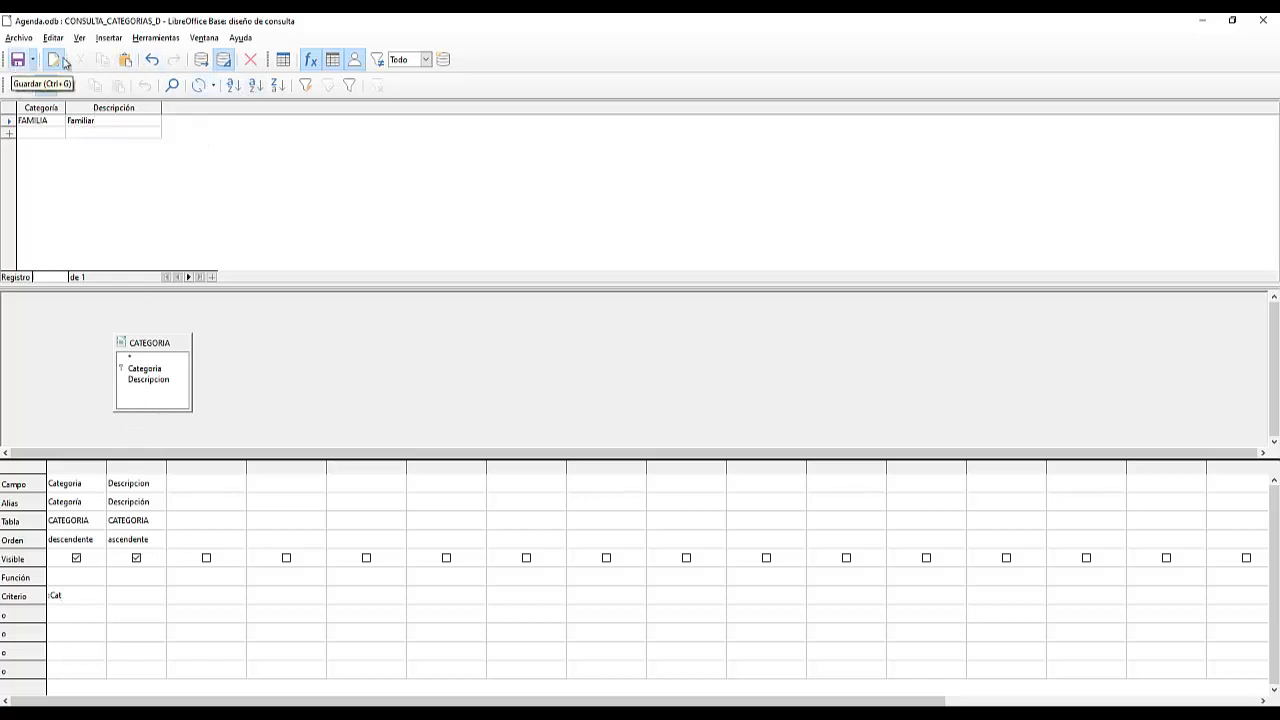
- Save and close the query design, and test CONSULTA_CATEGORIAS_D with the parameter value GENIOS
{"action": "left_click", "coordinate": [1263, 20]}
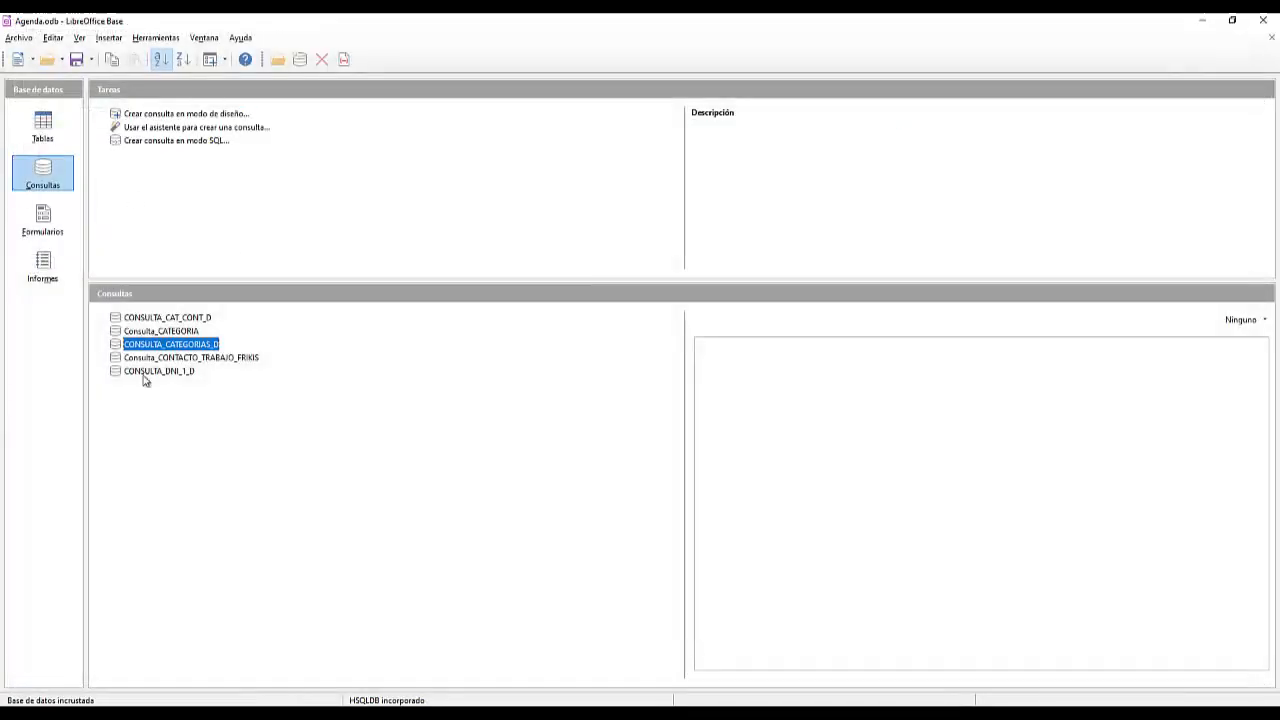
{"action": "double_click", "coordinate": [160, 345]}
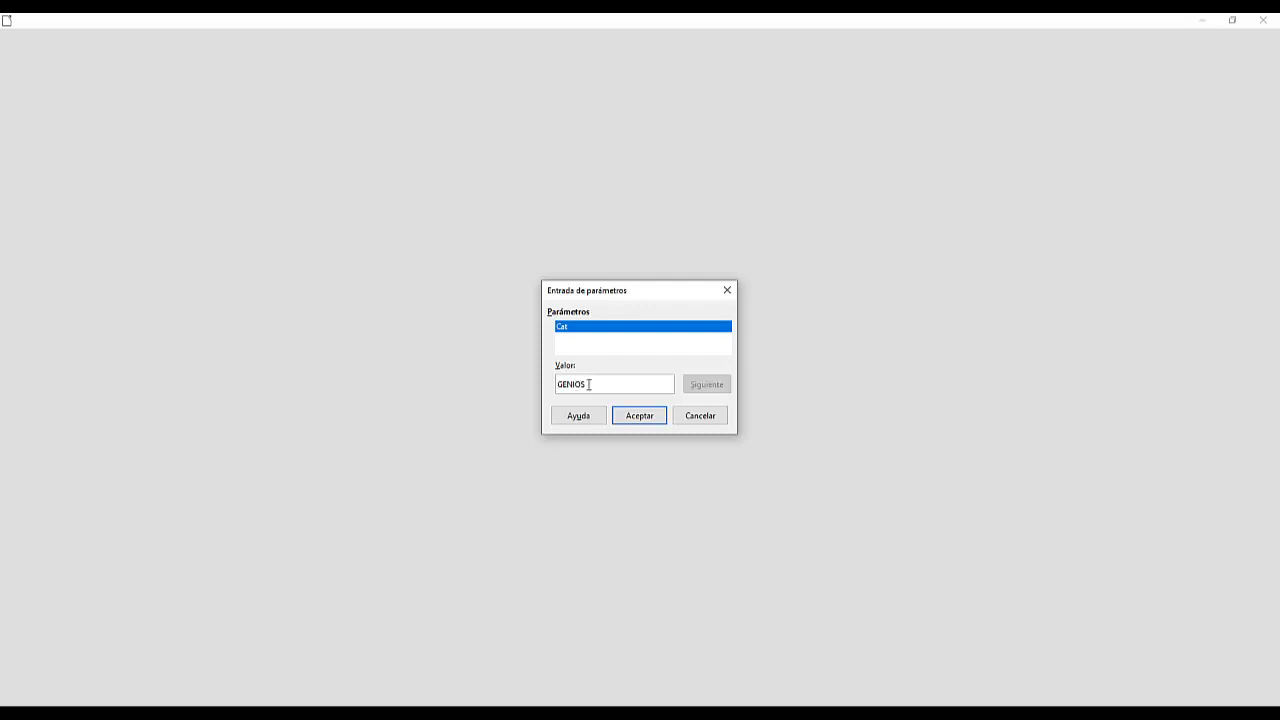
{"action": "left_click", "coordinate": [642, 417]}
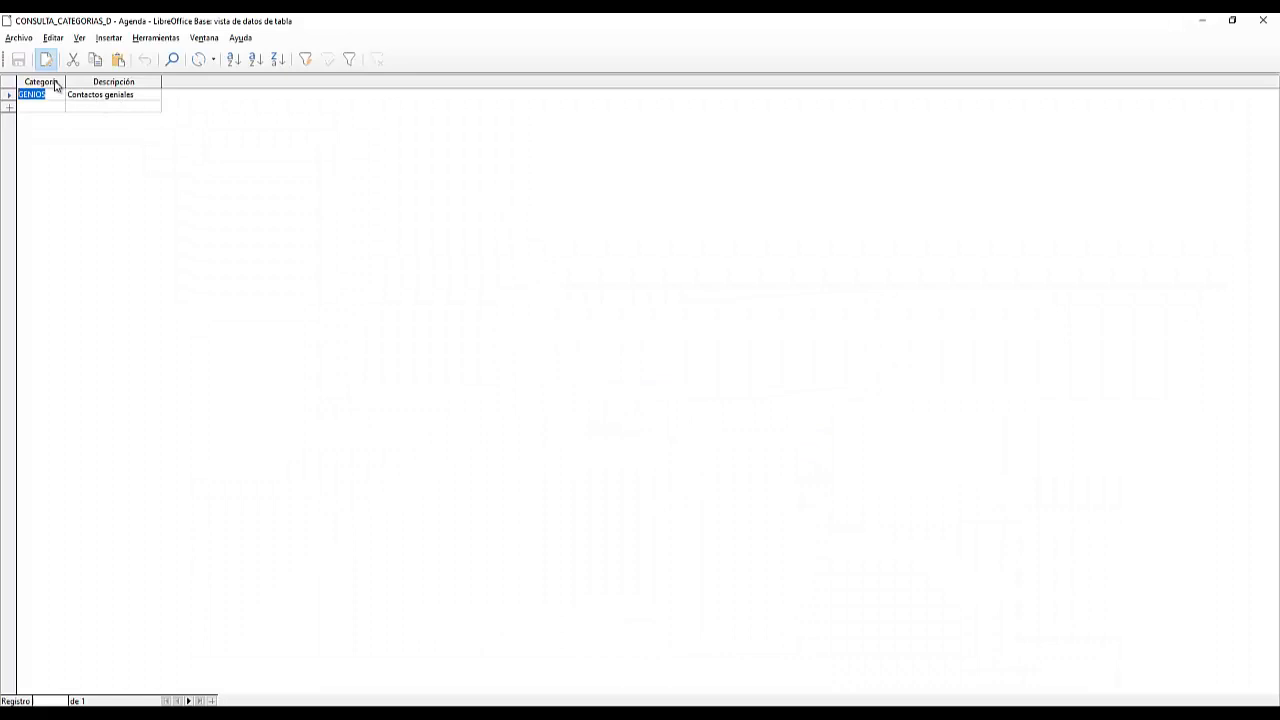
{"action": "left_click", "coordinate": [1261, 22]}
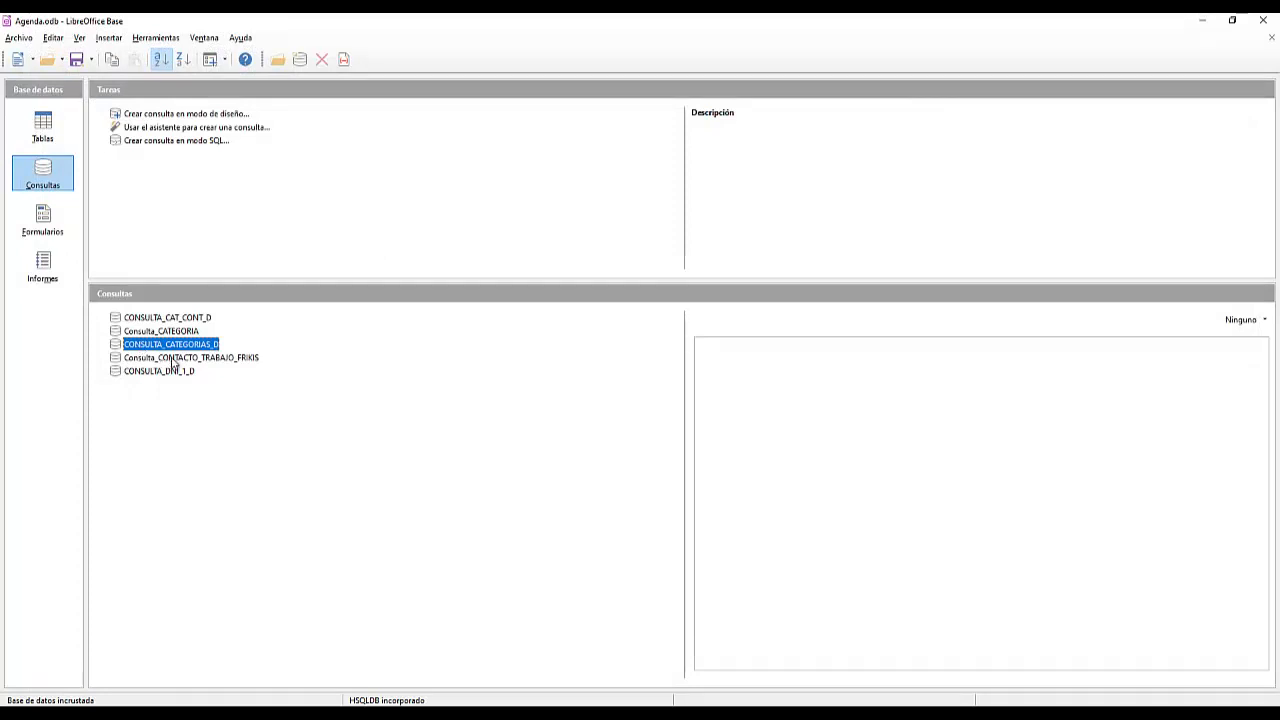
- Open Consulta_CONTACTO_TRABAJO_FRIKIS for editing, enlarge its table area and run it with the existing criteria
{"action": "left_click", "coordinate": [226, 360]}
{"action": "right_click", "coordinate": [206, 362]}
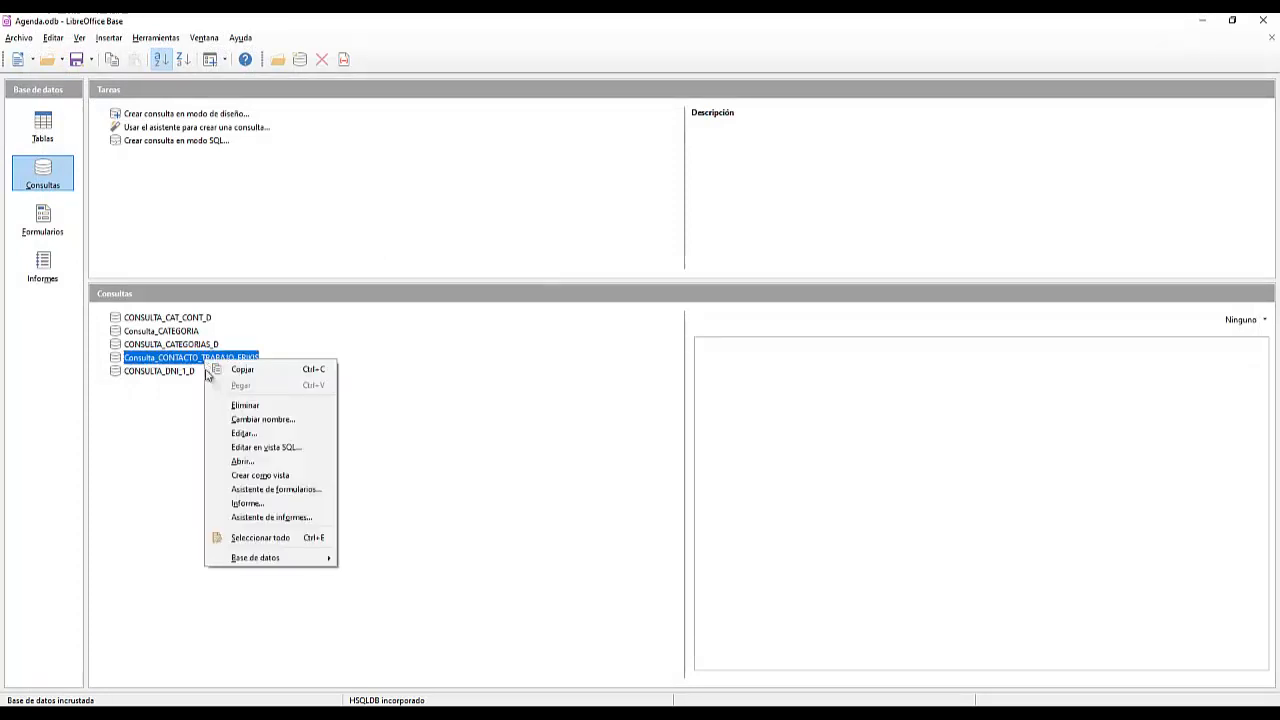
{"action": "left_click", "coordinate": [240, 433]}
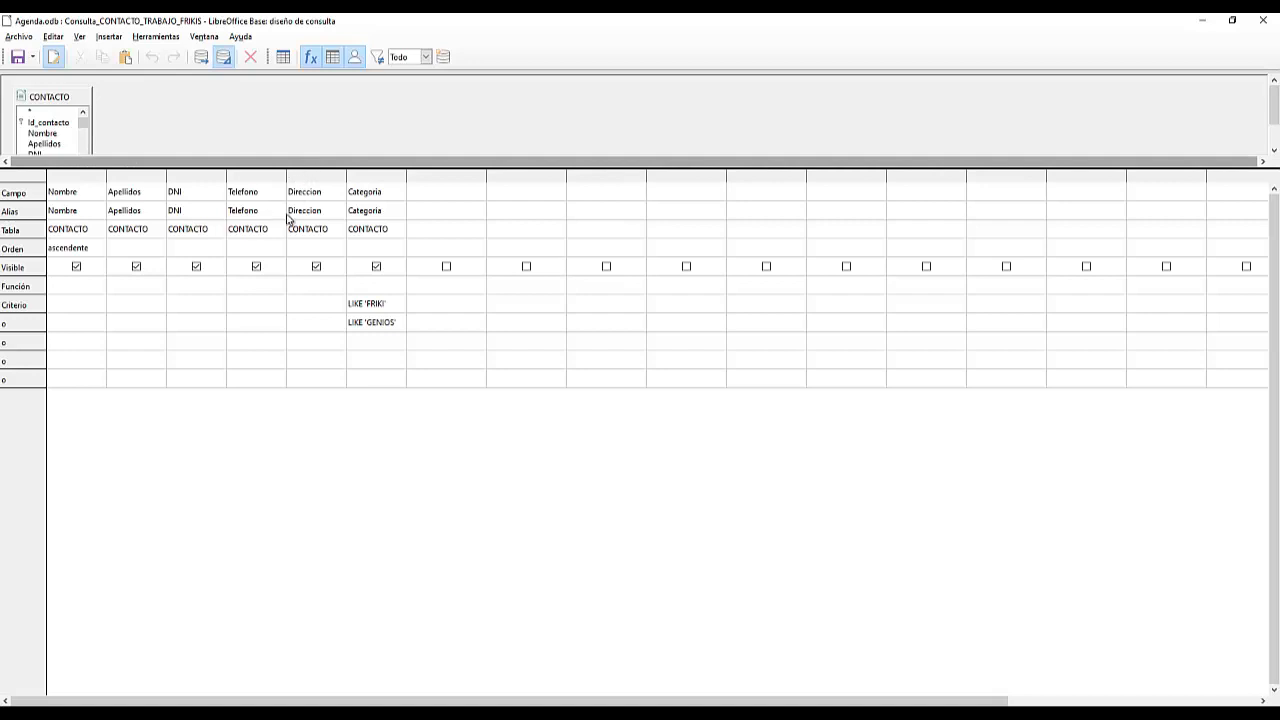
{"action": "left_click", "coordinate": [377, 177]}
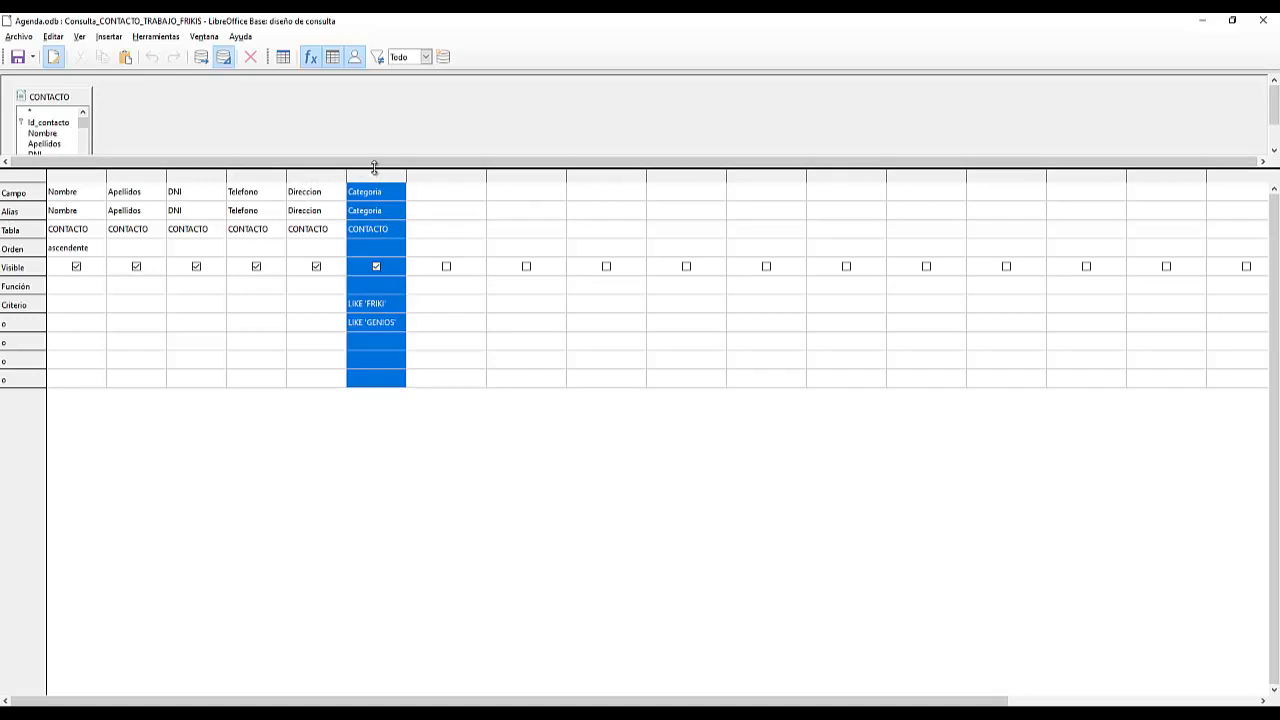
{"action": "left_click_drag", "start_coordinate": [374, 168], "coordinate": [338, 212]}
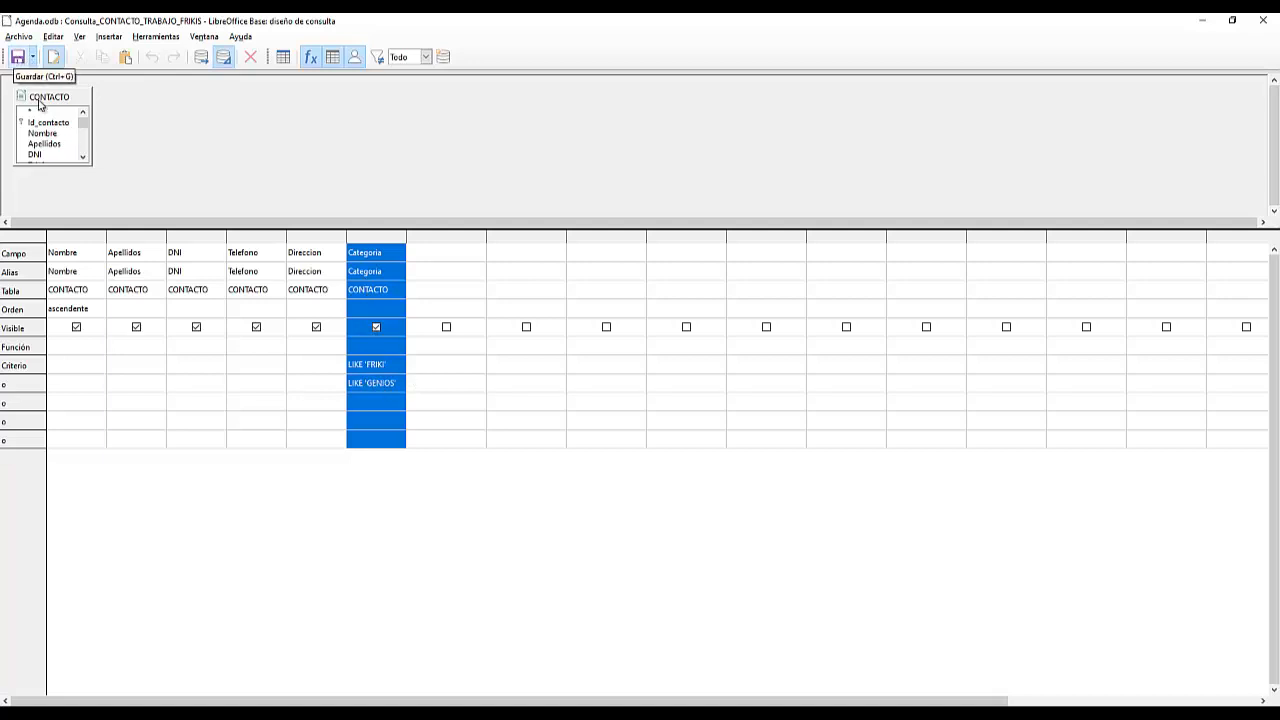
{"action": "left_click", "coordinate": [201, 57]}
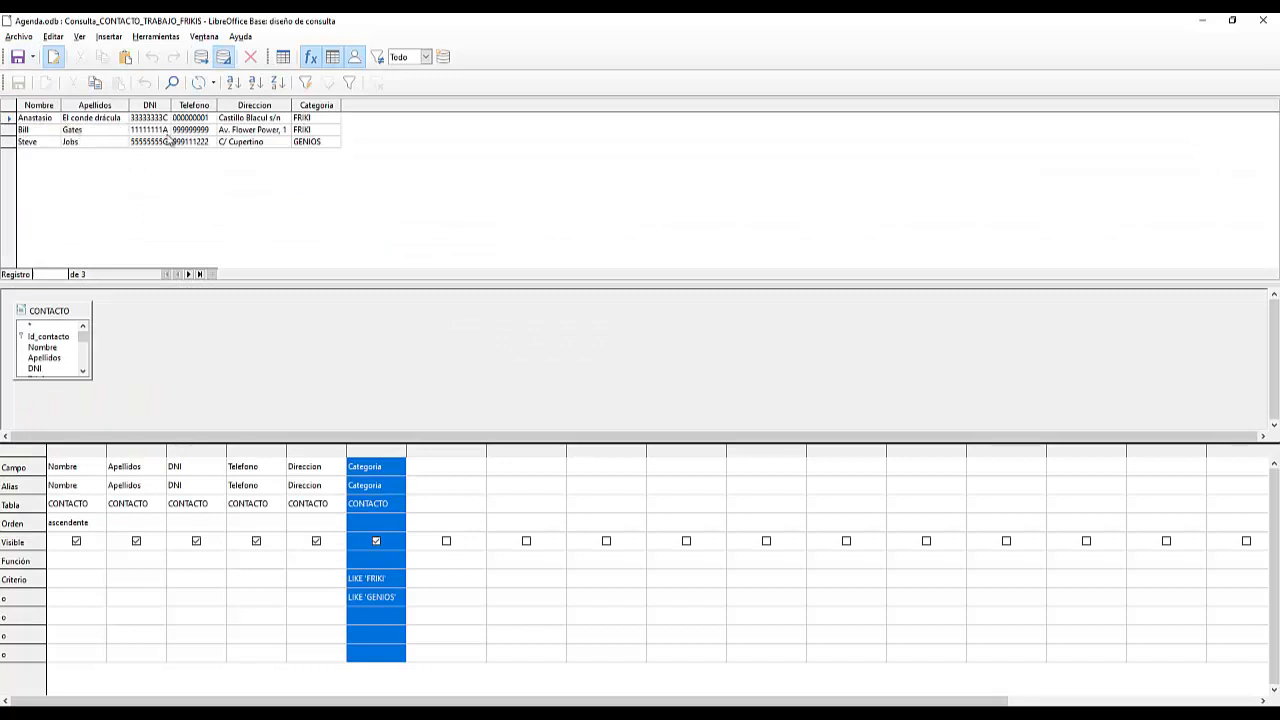
- Replace the 'FRIKI' criterion of Categoria with LIKE :Cat1 and run the query with the value FAMILIA
{"action": "left_click", "coordinate": [382, 577]}
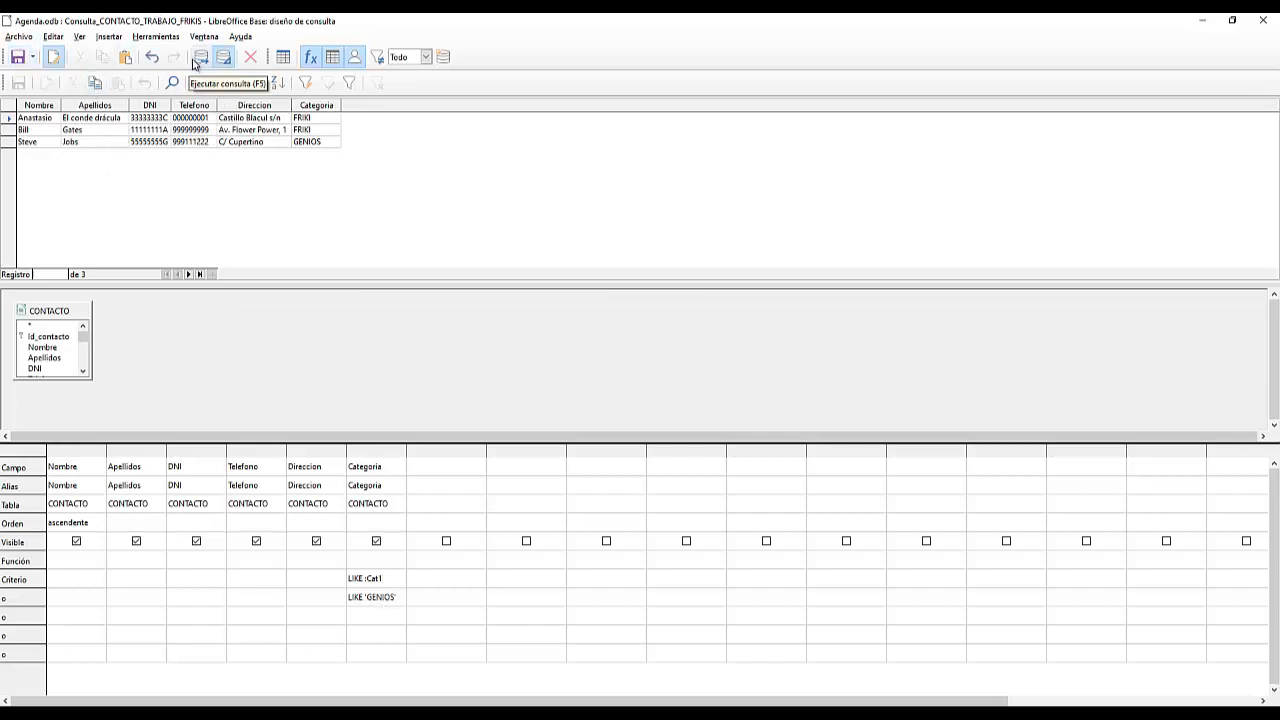
{"action": "left_click", "coordinate": [200, 84]}
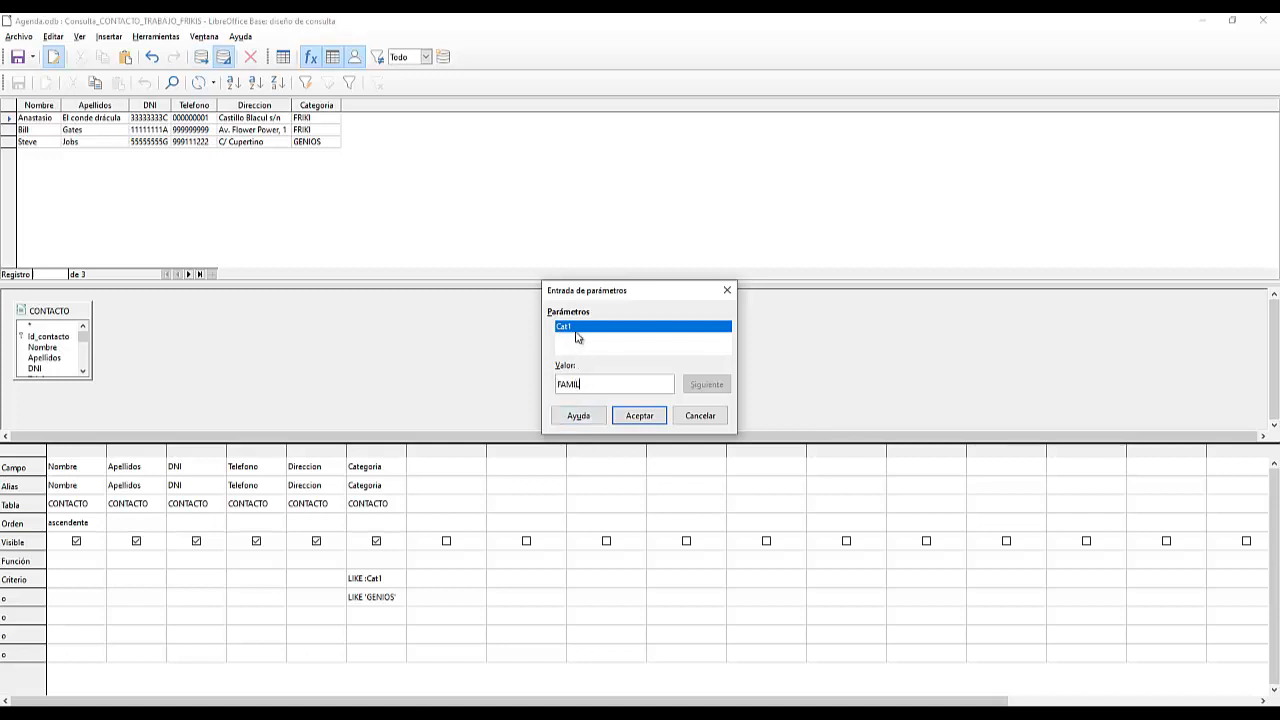
{"action": "type", "text": "FAMILIA"}
{"action": "left_click", "coordinate": [637, 414]}
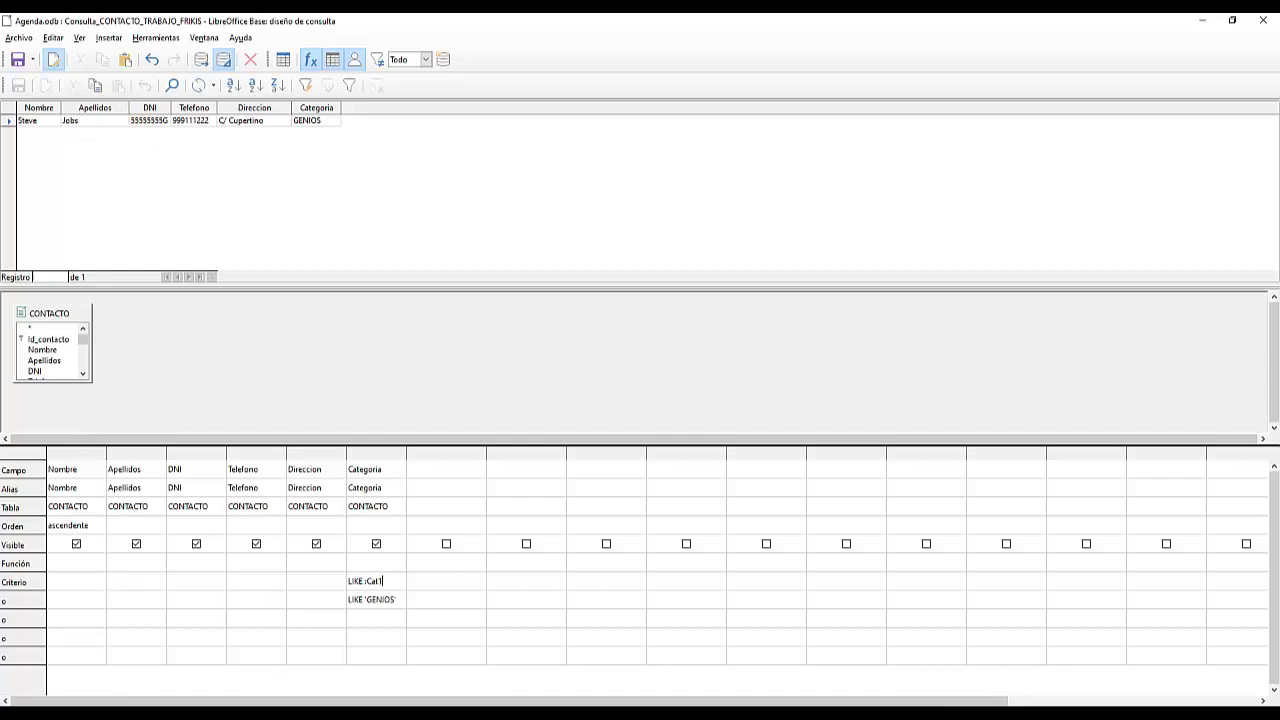
- Open the CATEGORIA table from the database window and check its FAMILIA and GENIOS categories
{"action": "left_click", "coordinate": [352, 714]}
{"action": "left_click", "coordinate": [282, 655]}
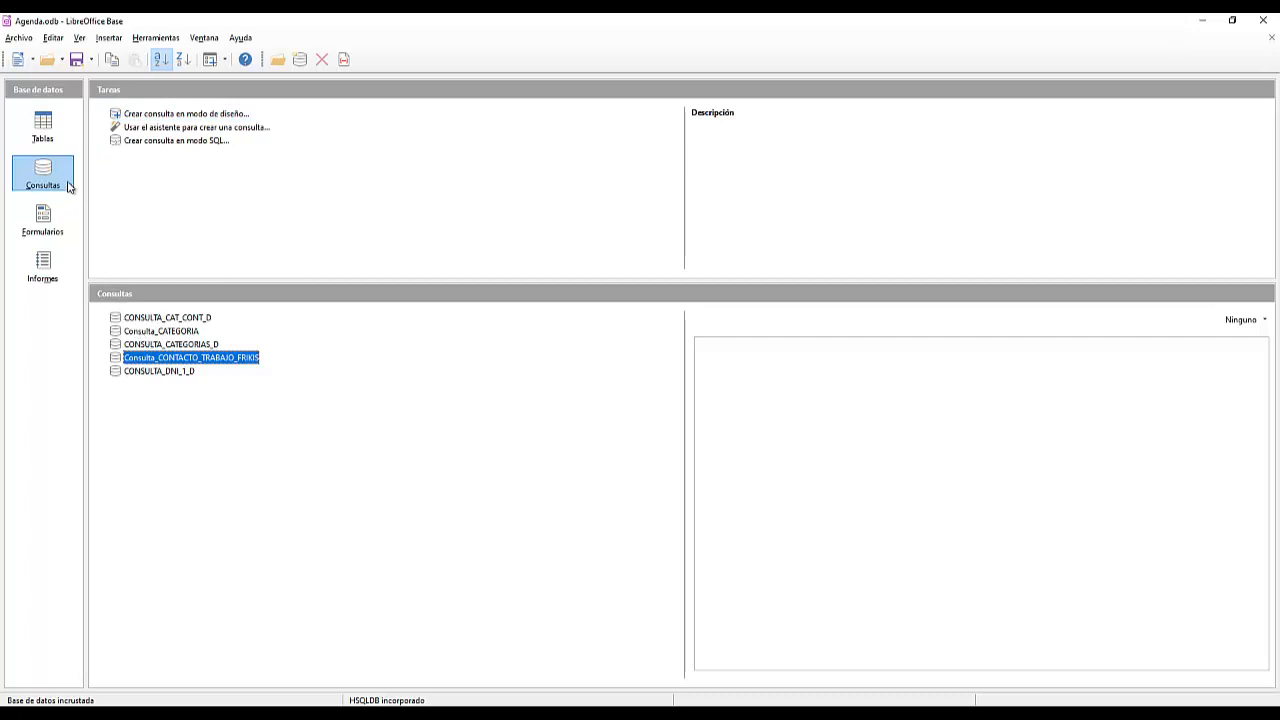
{"action": "left_click", "coordinate": [50, 128]}
{"action": "double_click", "coordinate": [143, 317]}
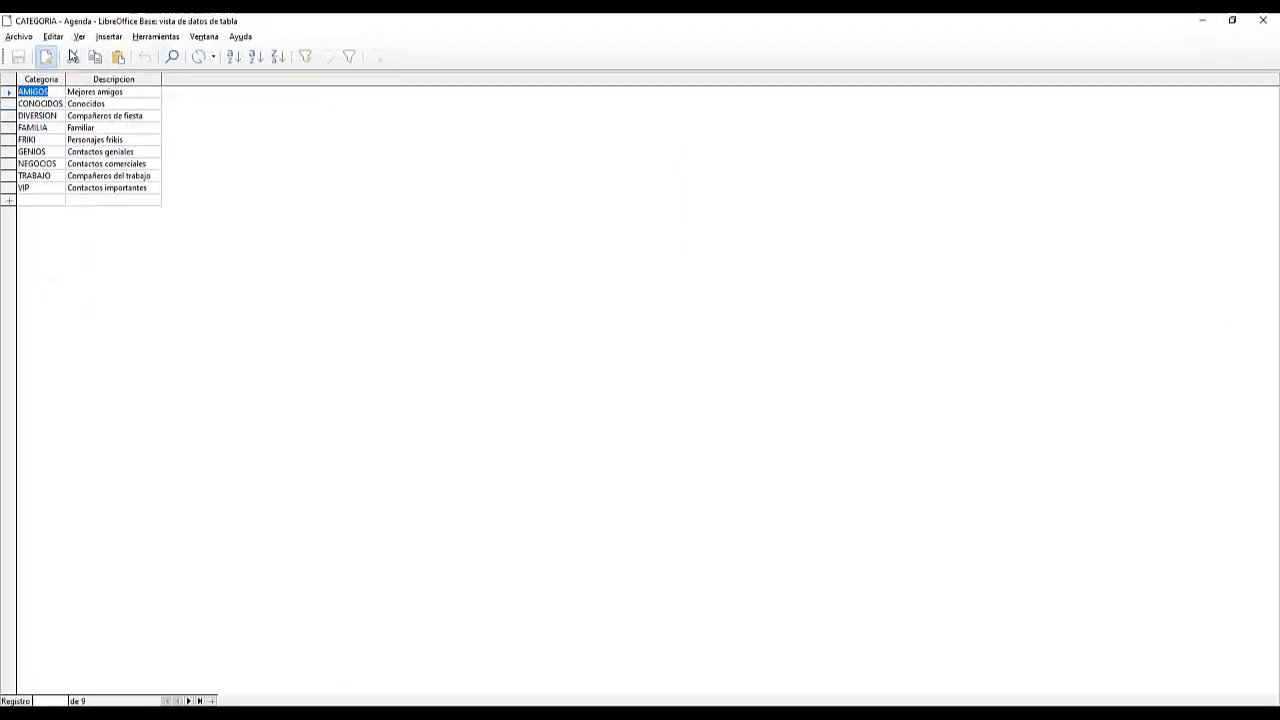
{"action": "left_click", "coordinate": [29, 131]}
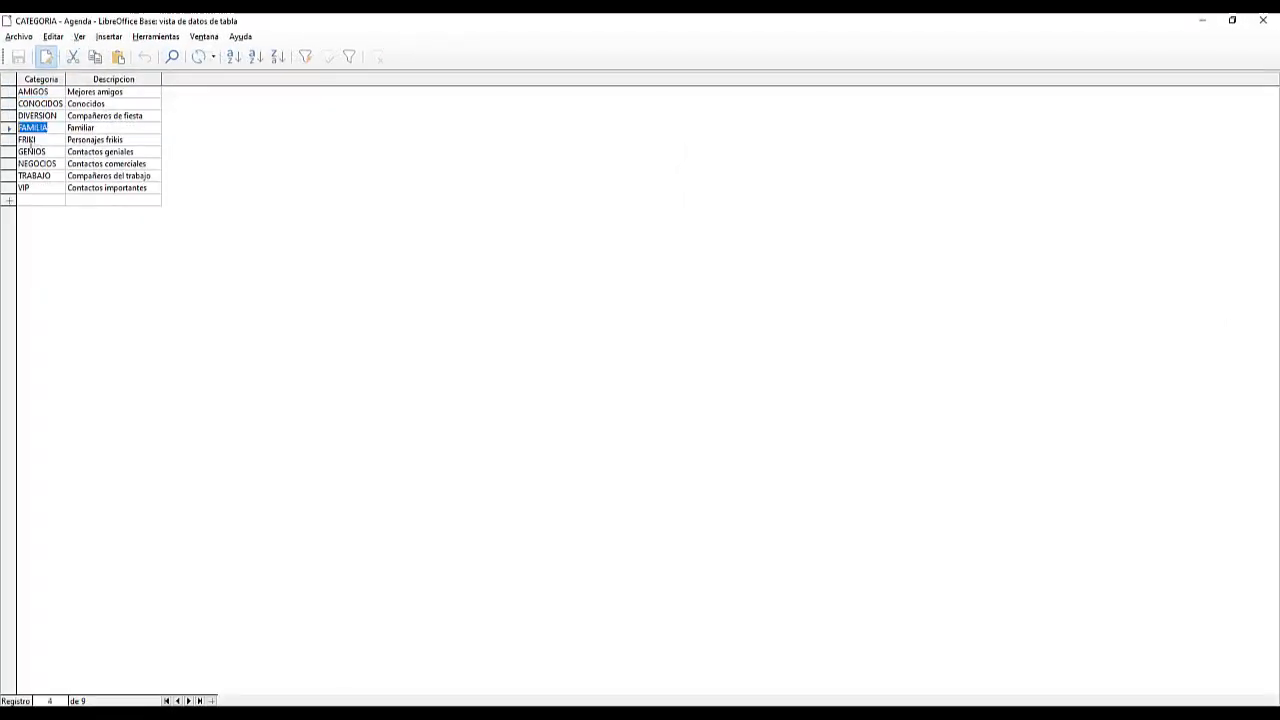
{"action": "left_click", "coordinate": [40, 152]}
{"action": "left_click", "coordinate": [36, 128]}
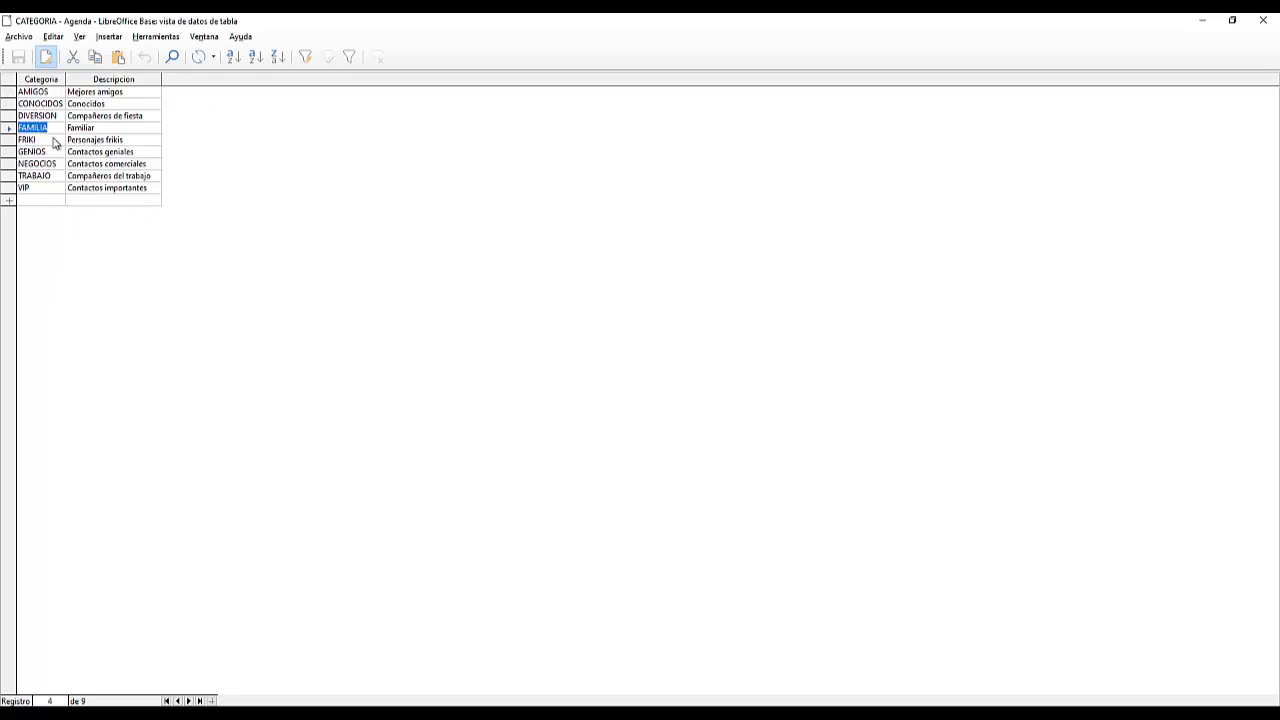
- Check the FRIKI category, close the CATEGORIA table and return to the design of Consulta_CONTACTO_TRABAJO_FRIKIS
{"action": "left_click", "coordinate": [30, 140]}
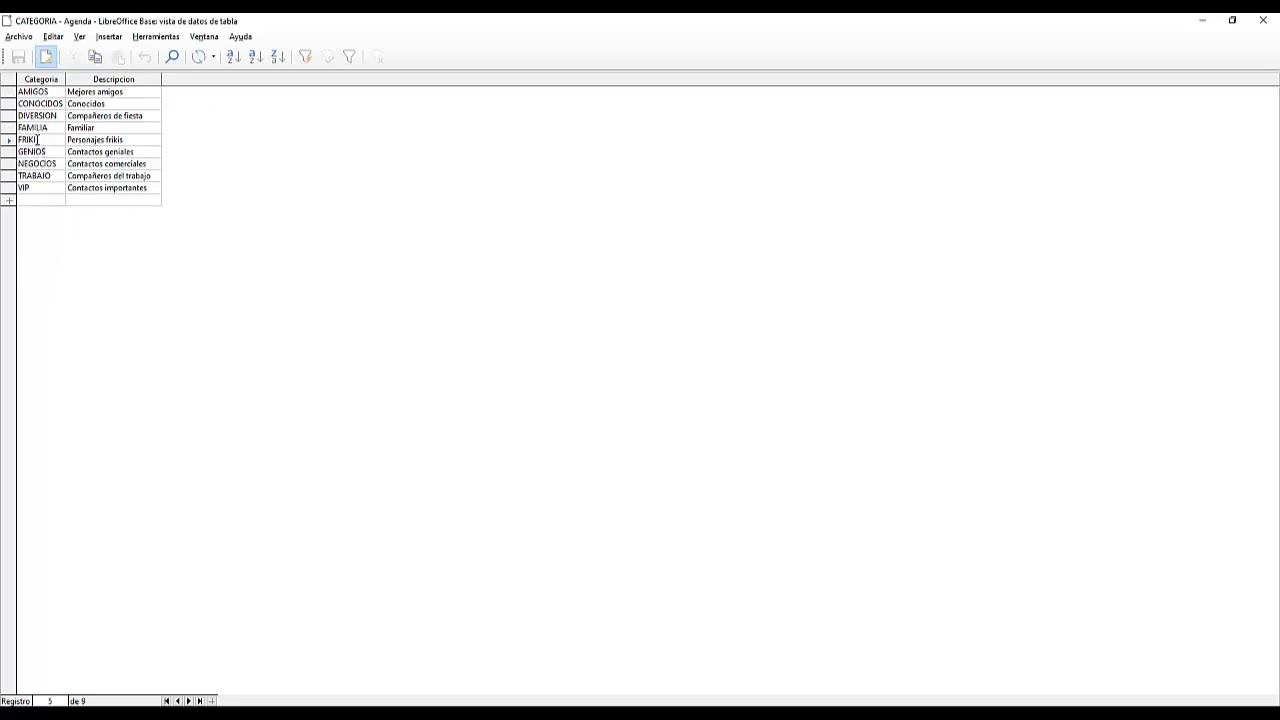
{"action": "left_click", "coordinate": [1263, 20]}
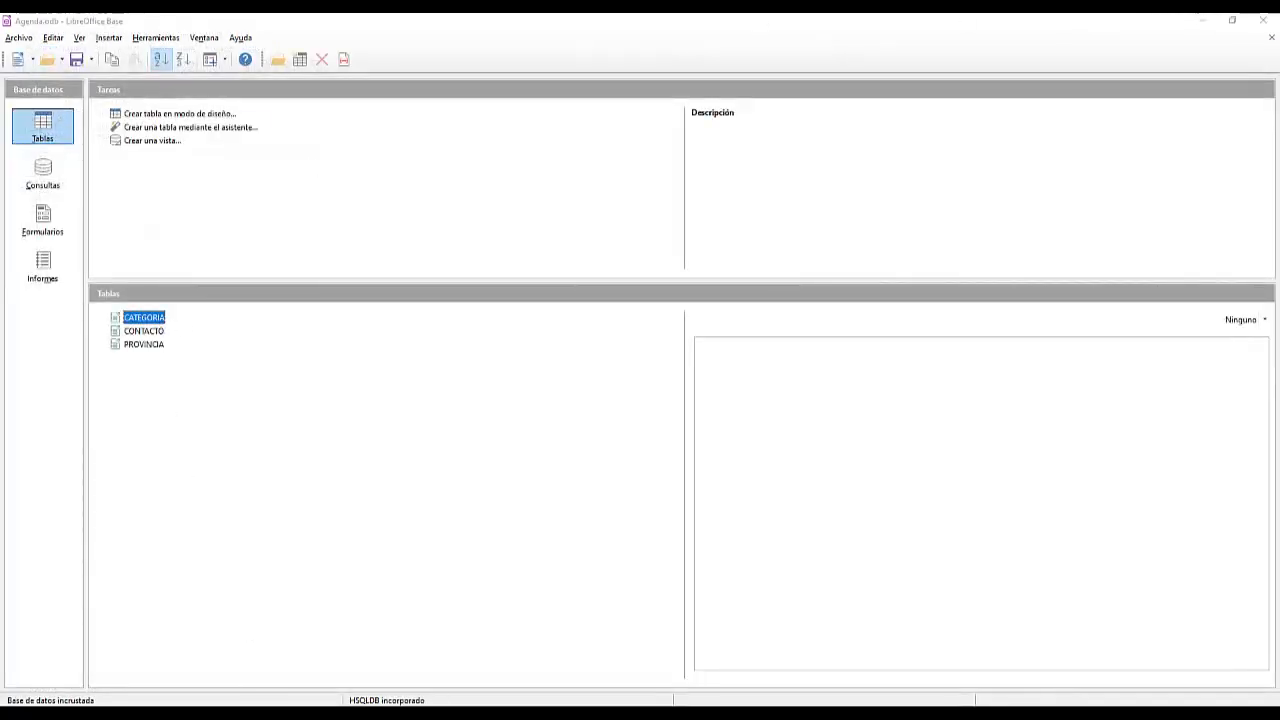
{"action": "mouse_move", "coordinate": [436, 703]}
{"action": "left_click", "coordinate": [488, 678]}
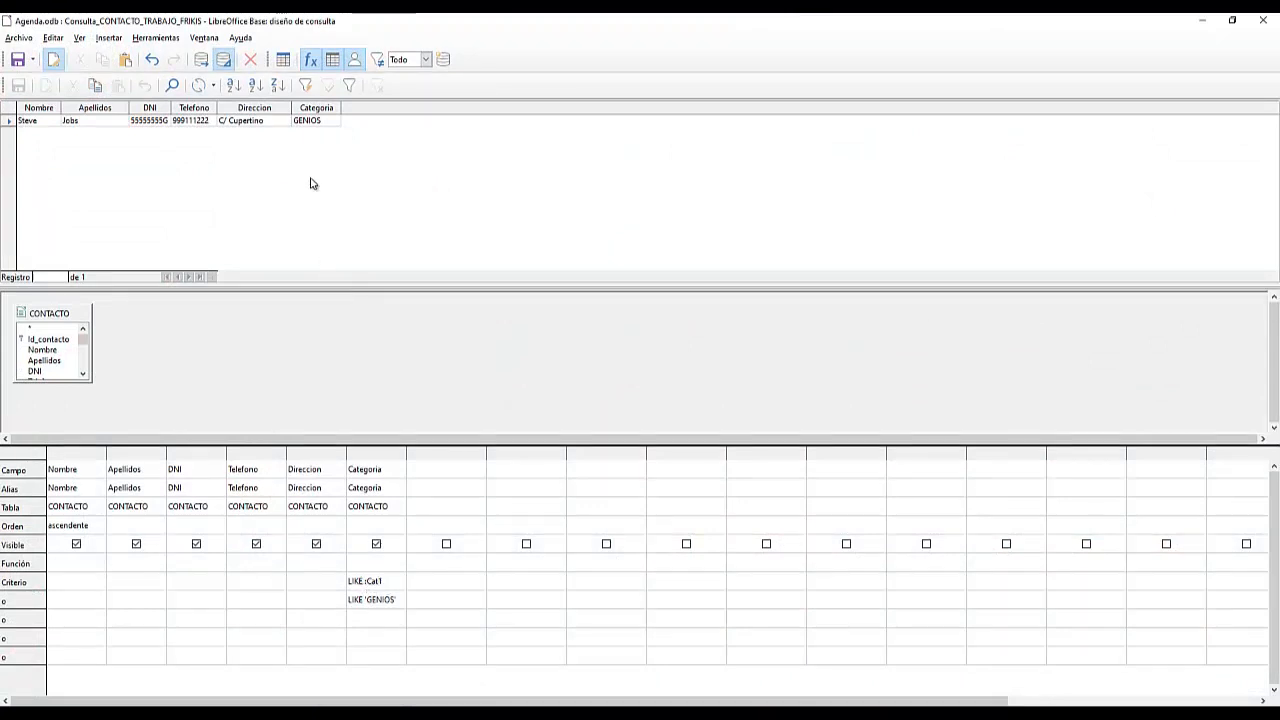
- Run the query three times, giving Cat1 the values FRIKI, FAMILIA and TRABAJO
{"action": "left_click", "coordinate": [199, 59]}
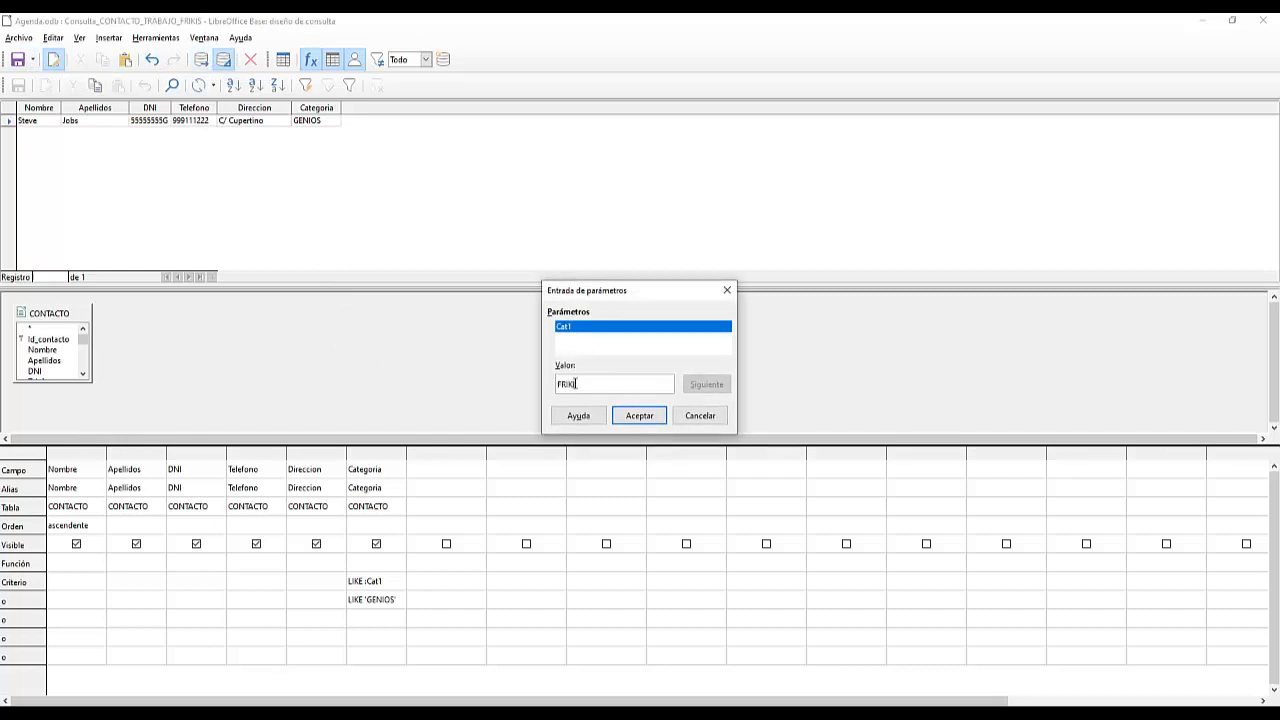
{"action": "left_click", "coordinate": [640, 416]}
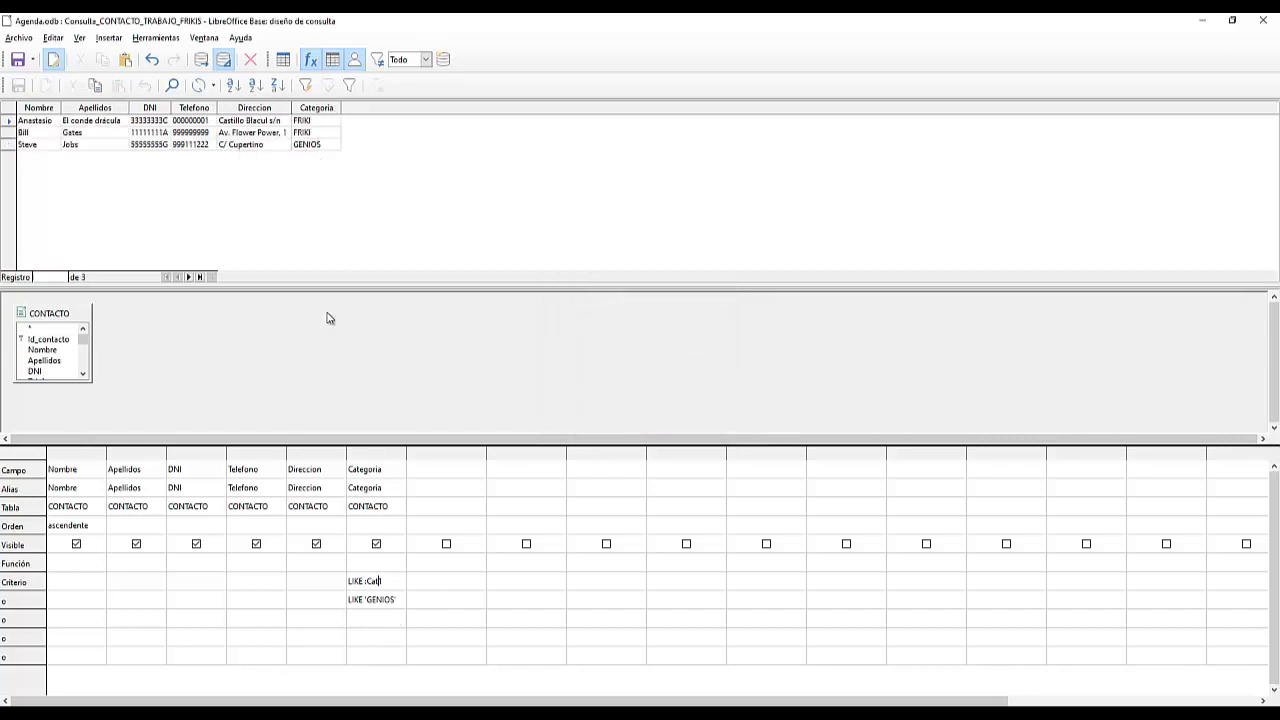
{"action": "left_click", "coordinate": [201, 59]}
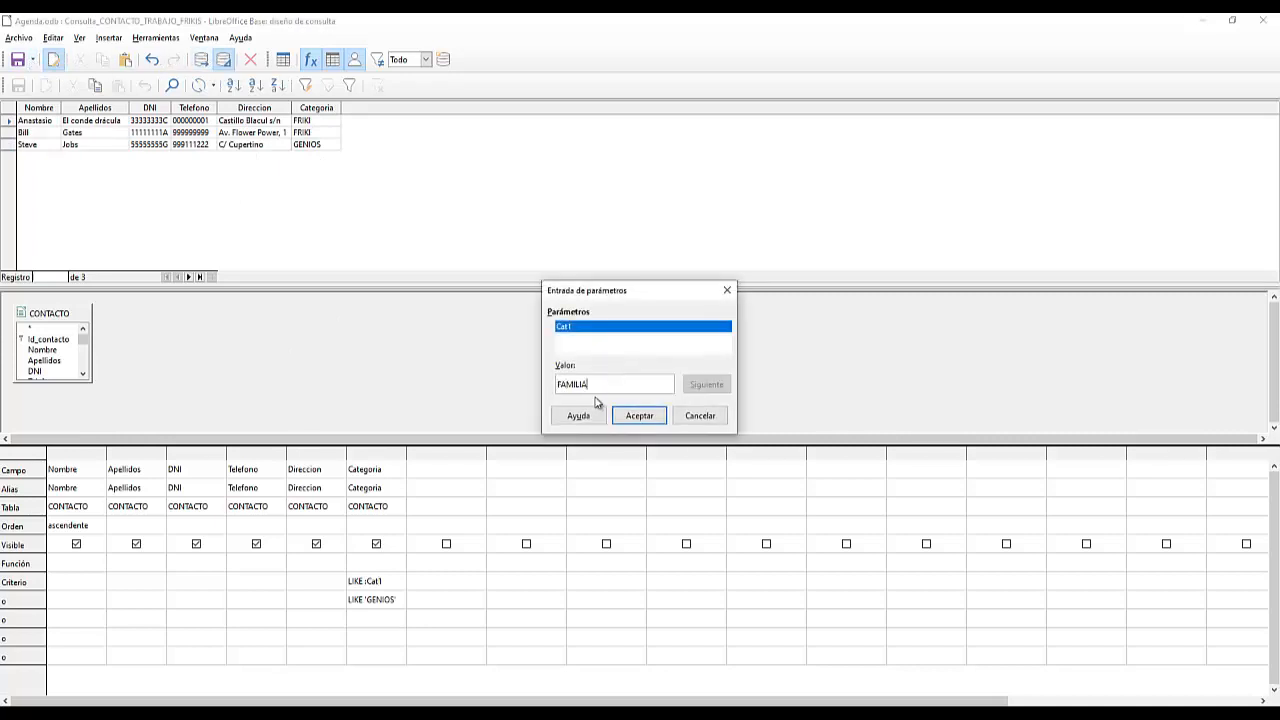
{"action": "left_click", "coordinate": [643, 418]}
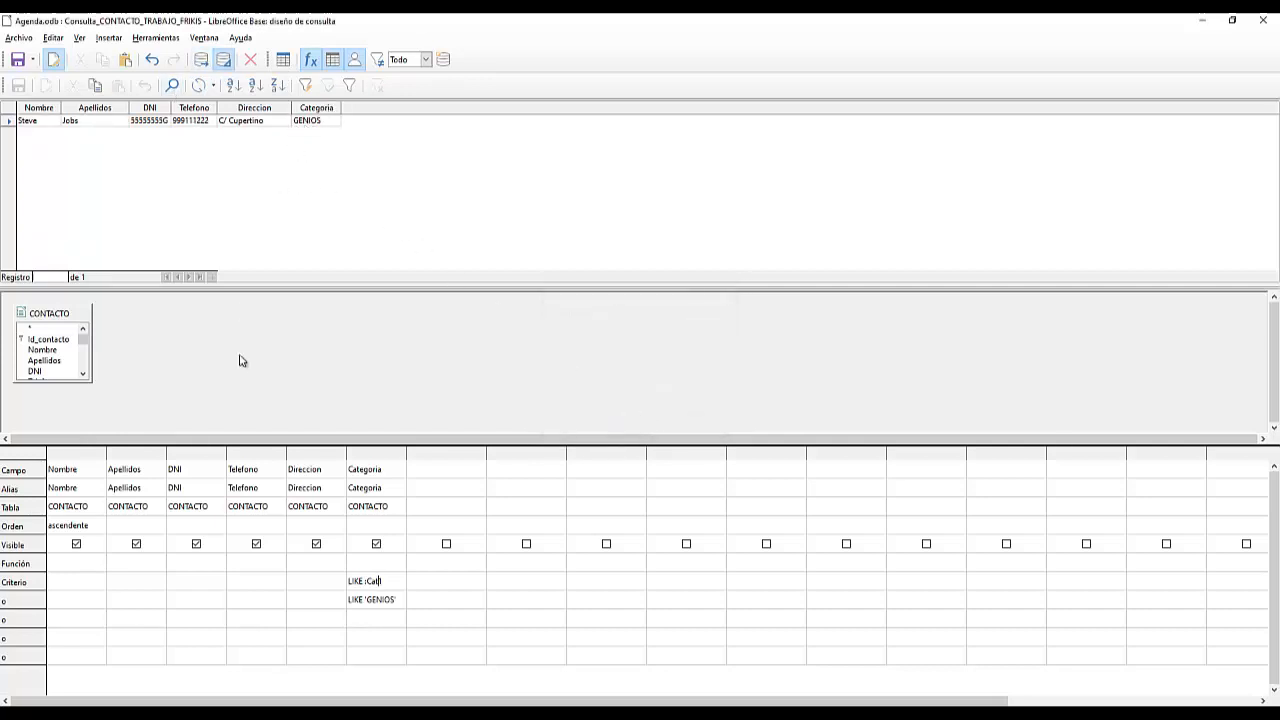
{"action": "left_click", "coordinate": [201, 61]}
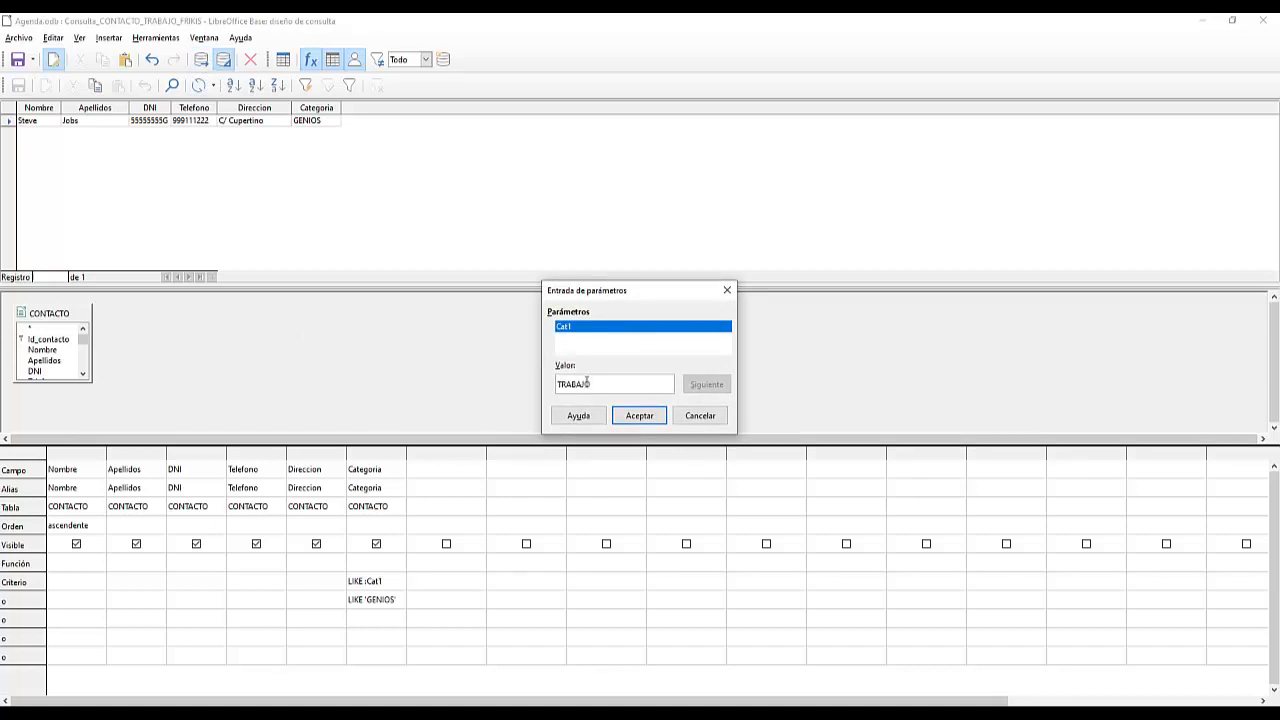
{"action": "left_click", "coordinate": [635, 416]}
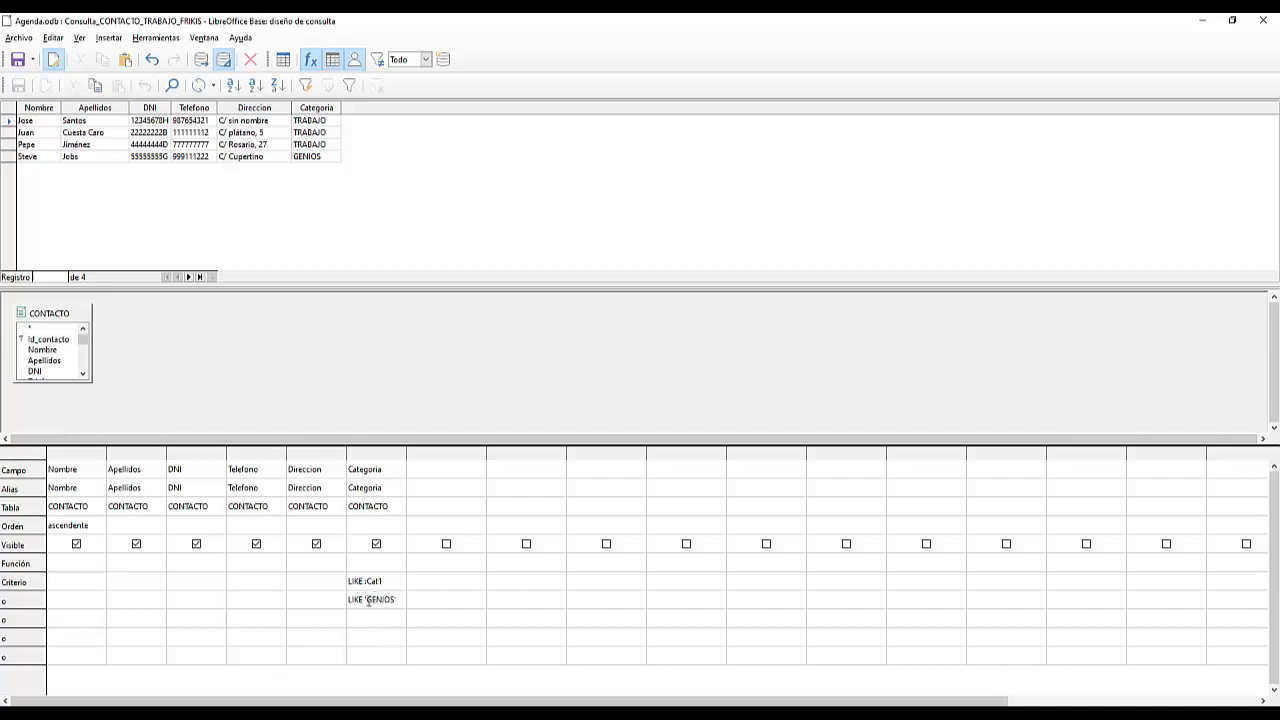
- Replace the 'GENIOS' criterion of Categoria with LIKE :Cat2, and test the query with FRIKI for Cat1 and TRABAJO for Cat2 before closing it
{"action": "left_click_drag", "start_coordinate": [366, 600], "coordinate": [422, 608]}
{"action": "type", "text": ":Cat2"}
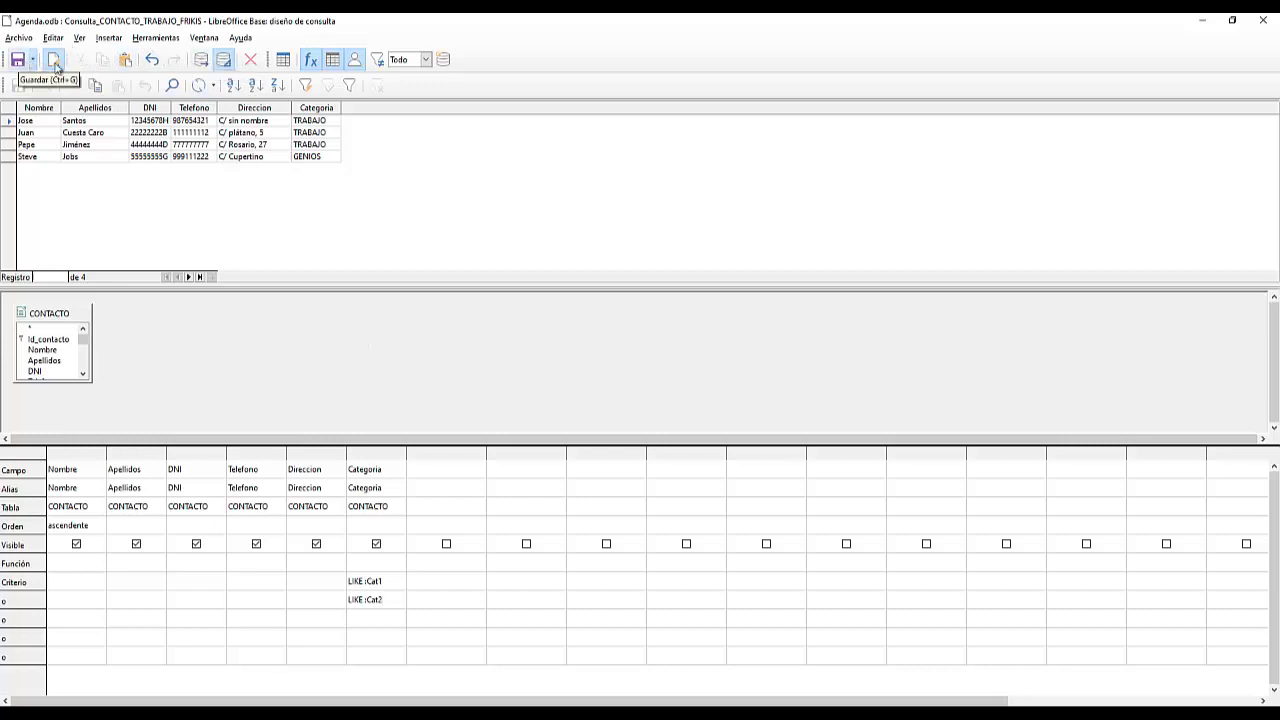
{"action": "left_click", "coordinate": [199, 66]}
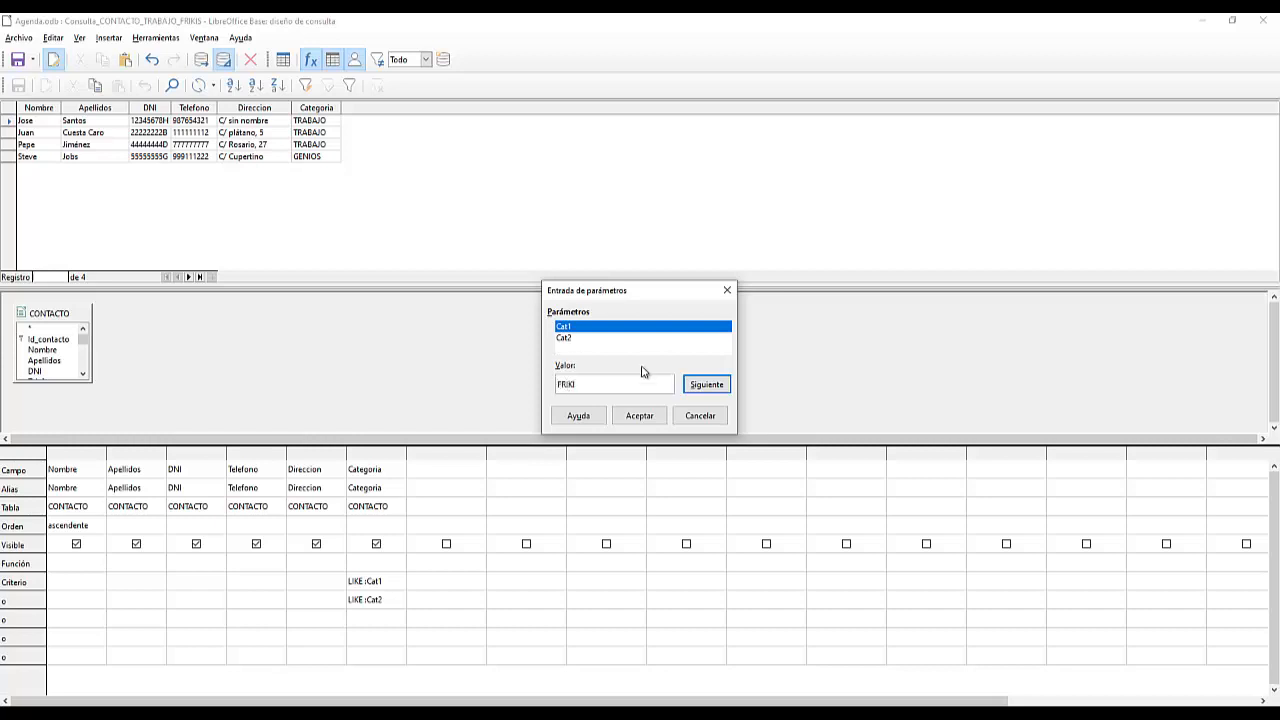
{"action": "left_click", "coordinate": [697, 391]}
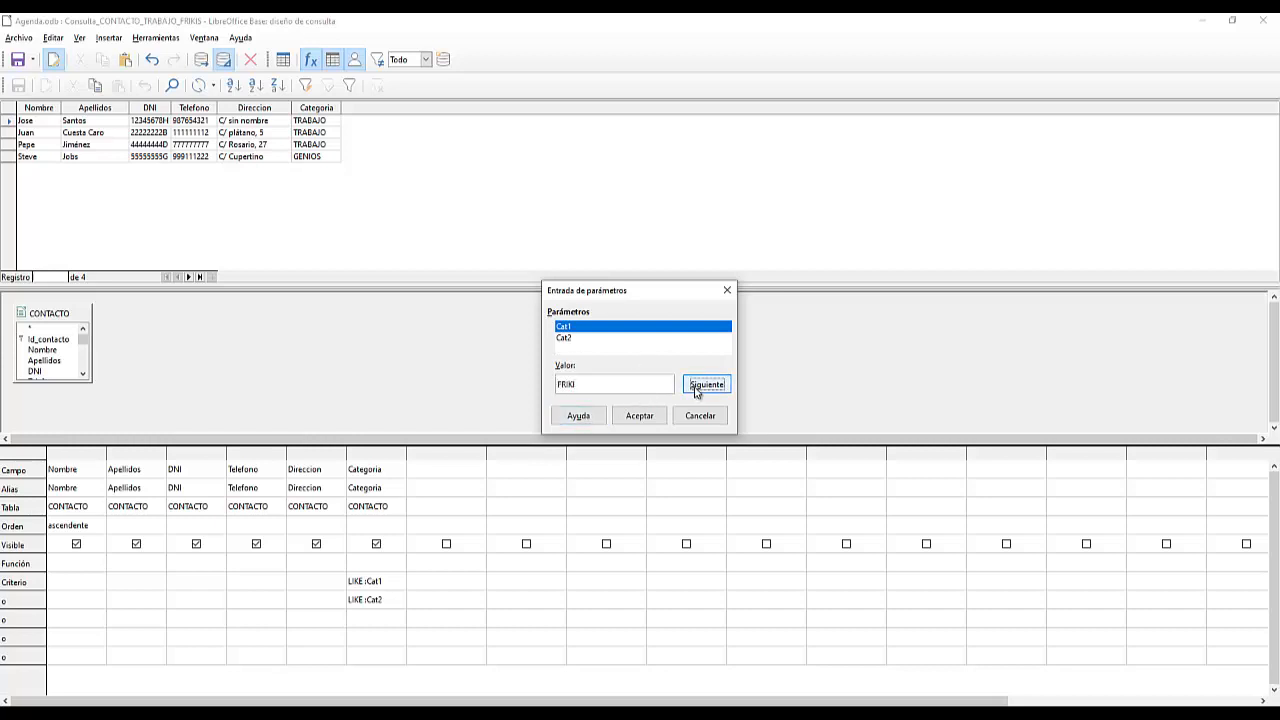
{"action": "left_click", "coordinate": [582, 384]}
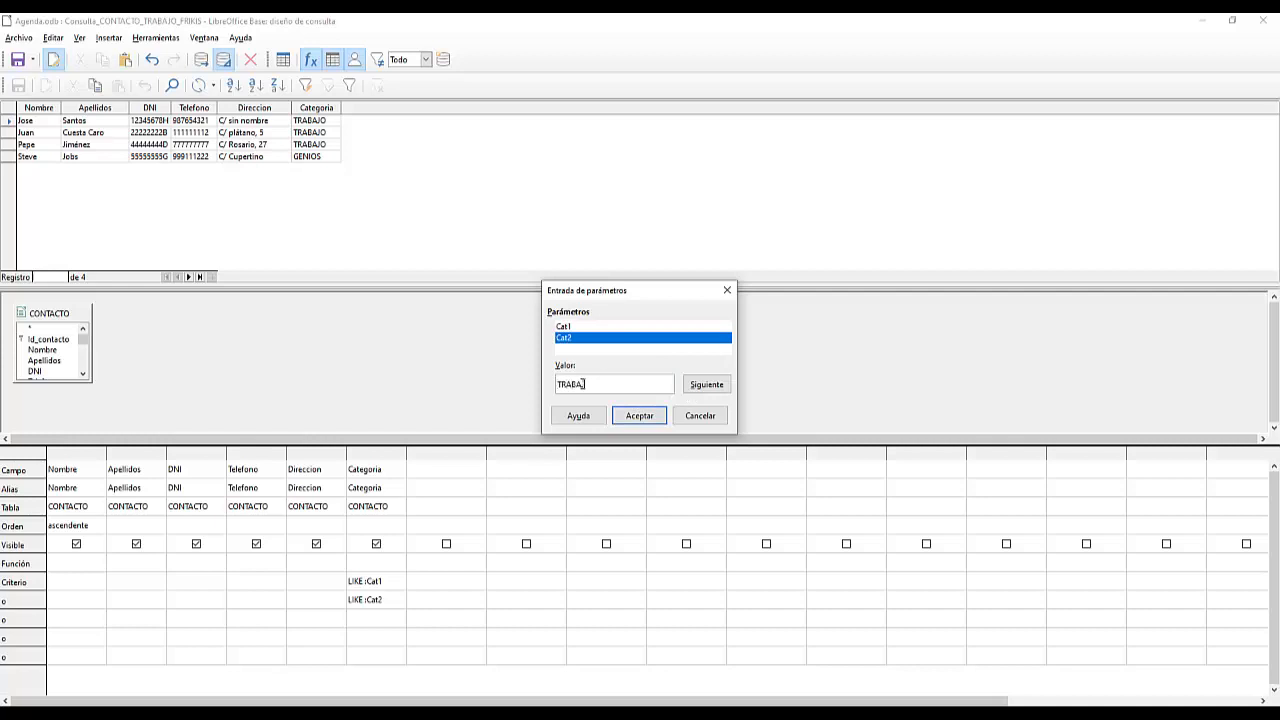
{"action": "left_click", "coordinate": [637, 416]}
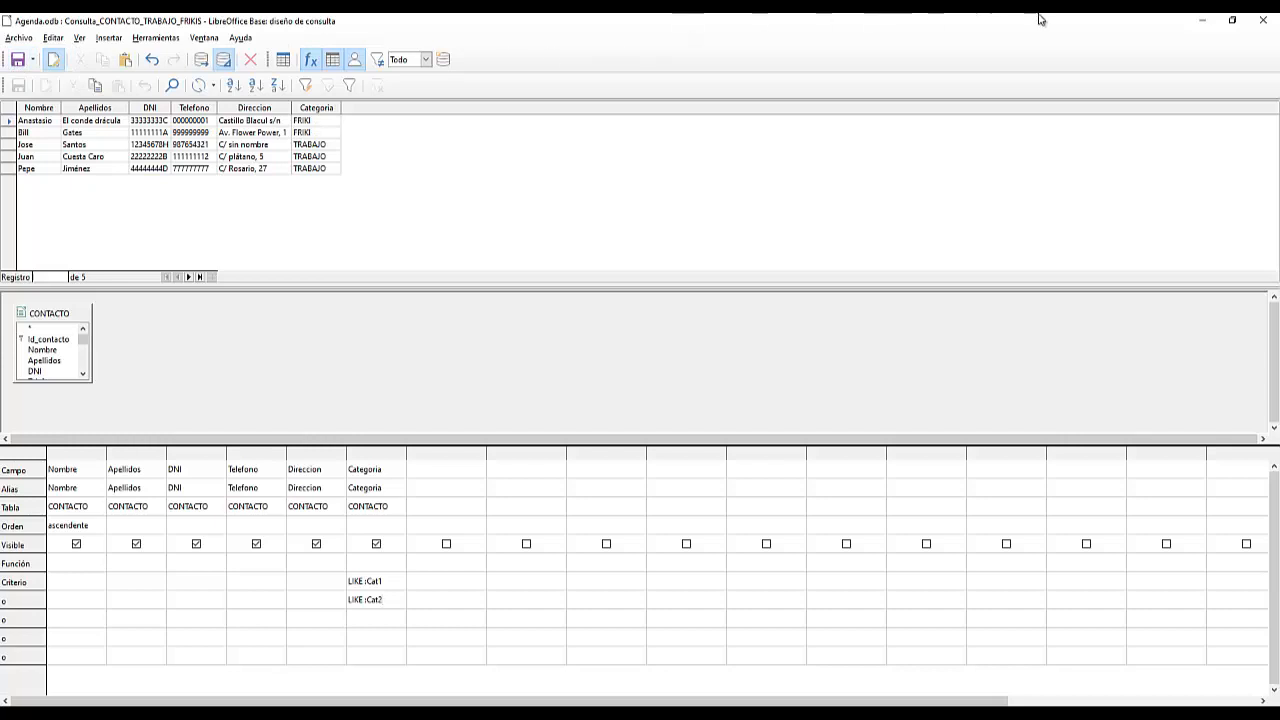
{"action": "left_click", "coordinate": [1263, 21]}
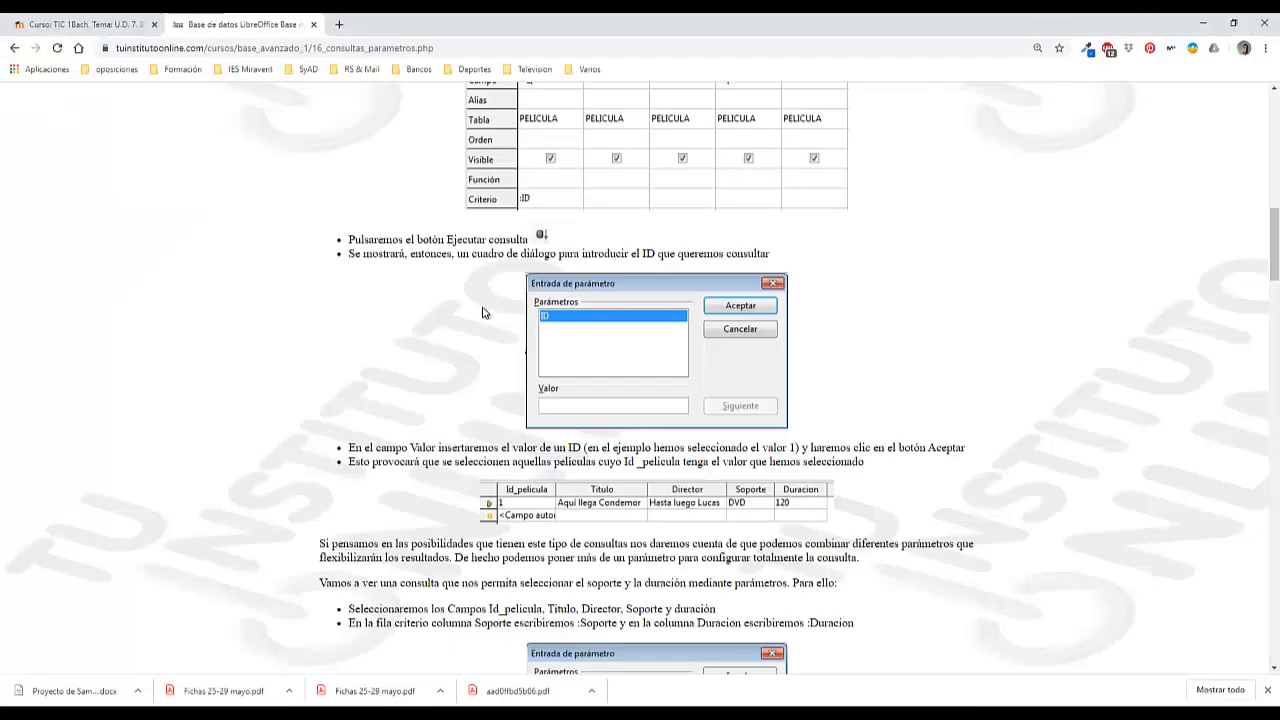
- Read the browser lesson's examples on combining parameters with operators, through to the final exercises
{"action": "scroll", "coordinate": [486, 315], "scroll_direction": "down", "scroll_amount": 10}
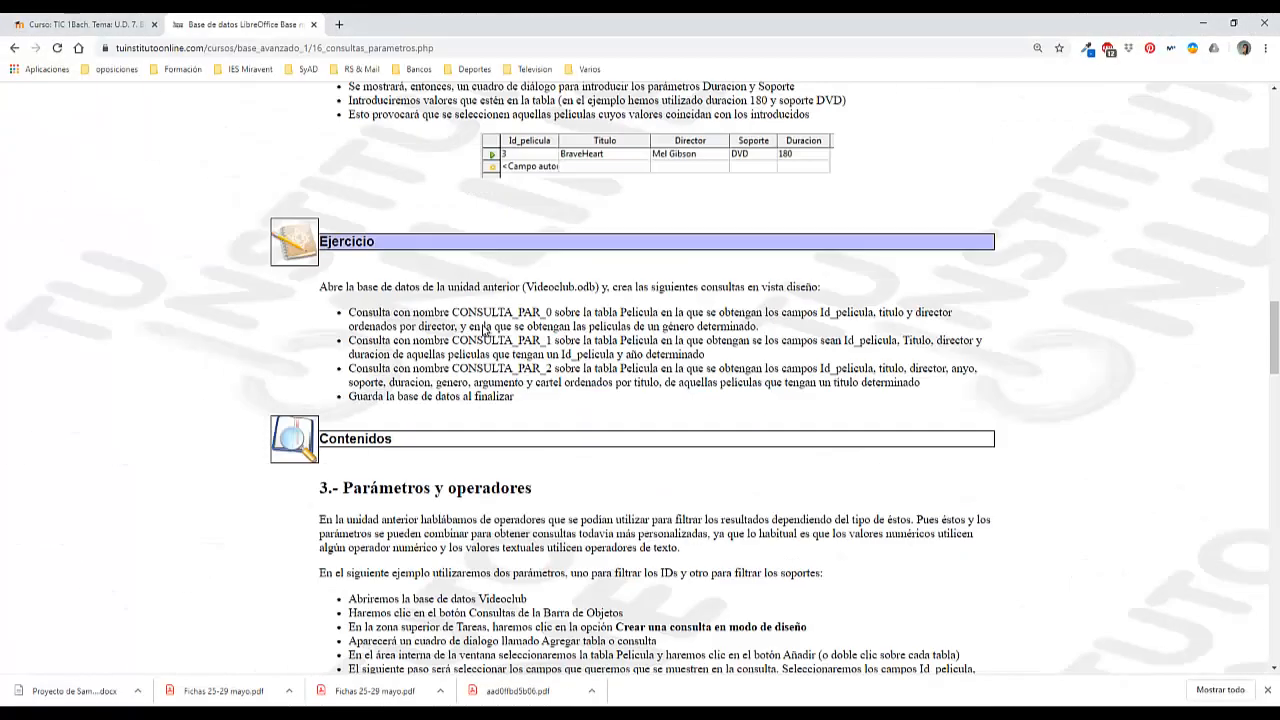
{"action": "scroll", "coordinate": [485, 330], "scroll_direction": "down", "scroll_amount": 3}
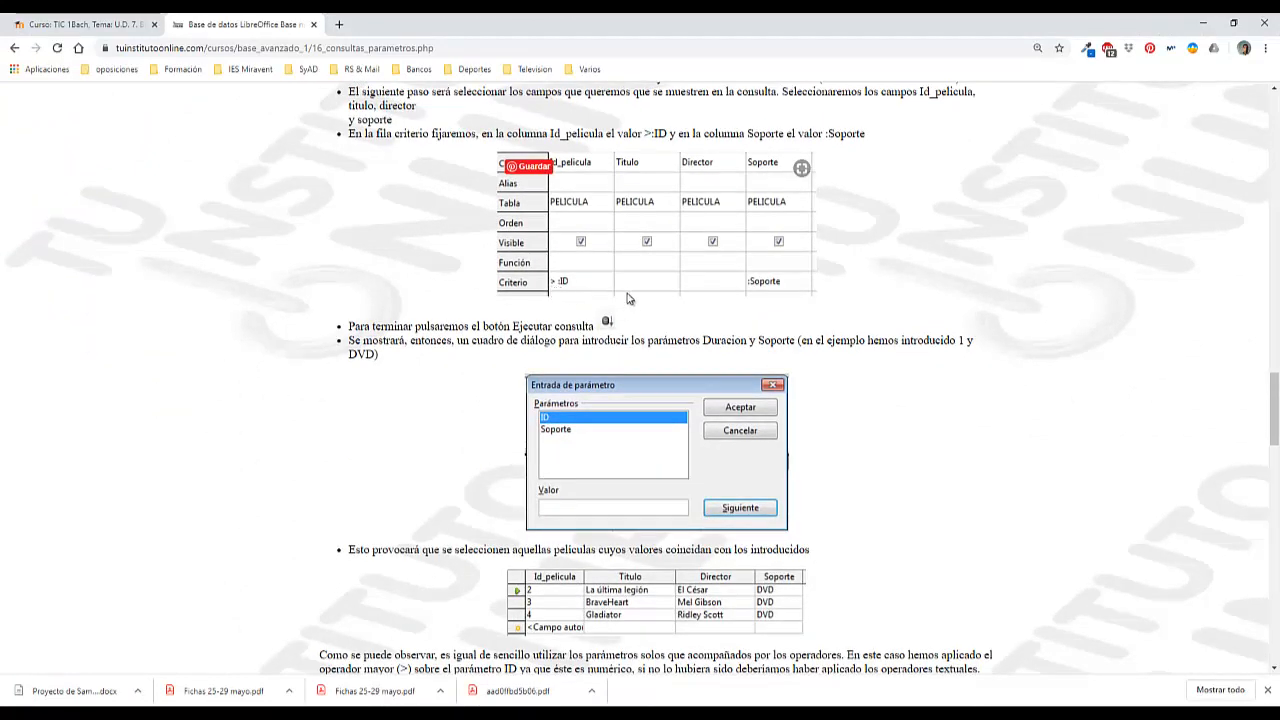
{"action": "scroll", "coordinate": [456, 379], "scroll_direction": "down", "scroll_amount": 2}
{"action": "scroll", "coordinate": [455, 379], "scroll_direction": "down", "scroll_amount": 3}
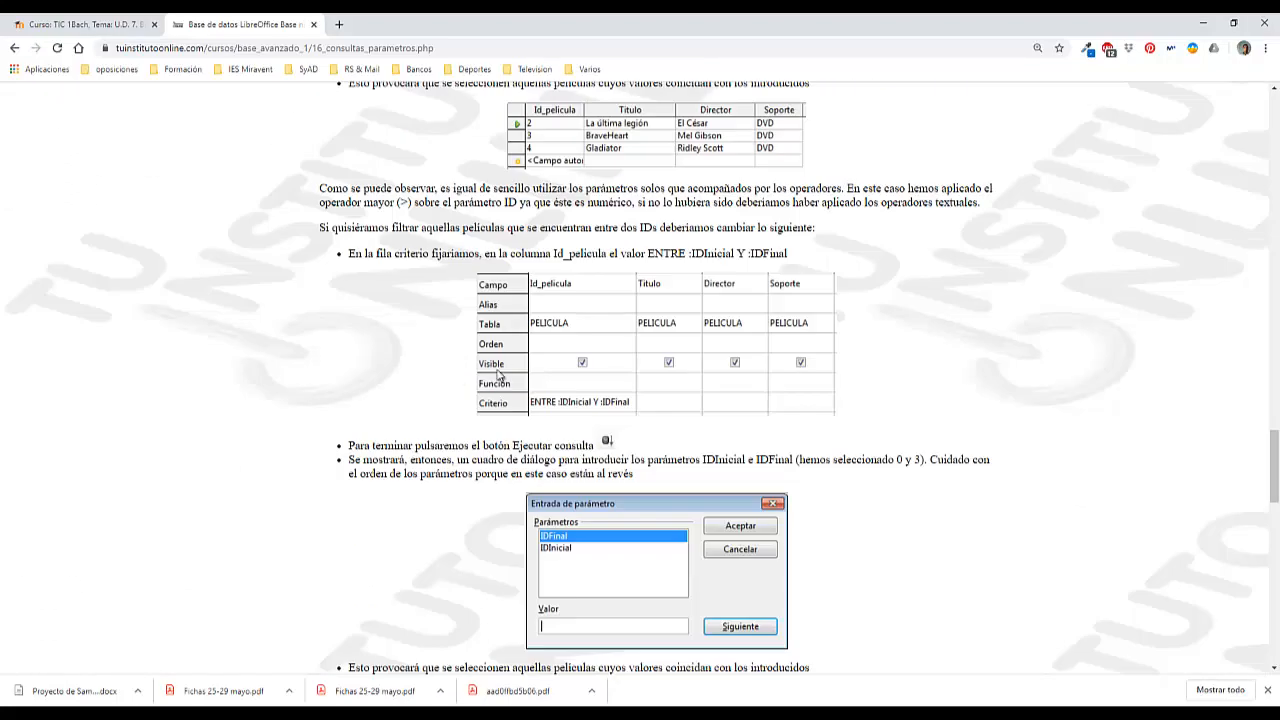
{"action": "scroll", "coordinate": [474, 303], "scroll_direction": "up", "scroll_amount": 3}
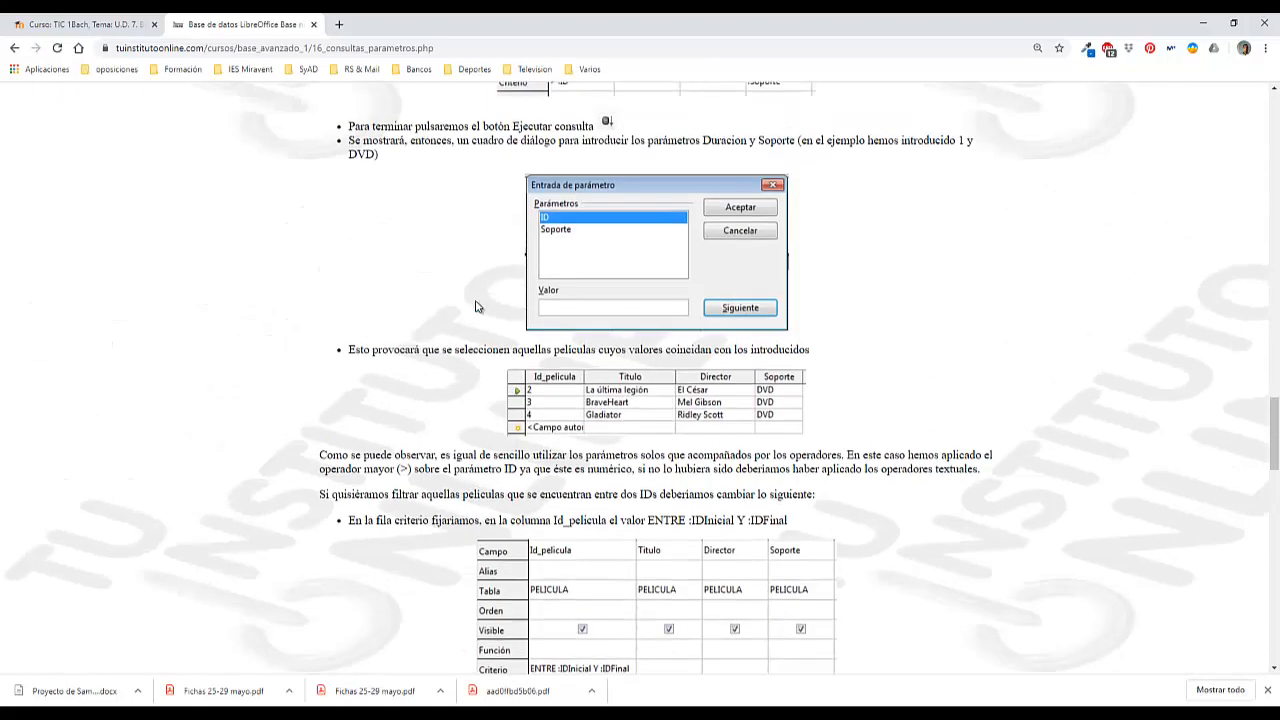
{"action": "scroll", "coordinate": [495, 336], "scroll_direction": "down", "scroll_amount": 2}
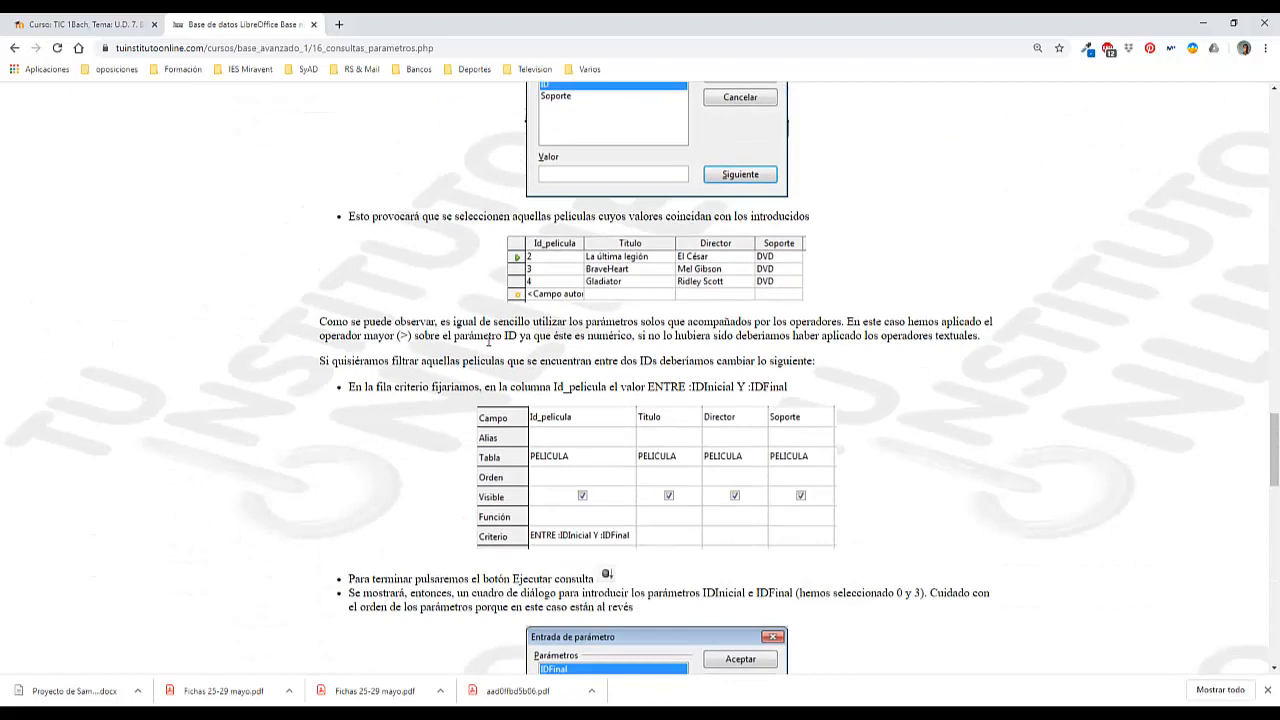
{"action": "scroll", "coordinate": [516, 341], "scroll_direction": "down", "scroll_amount": 2}
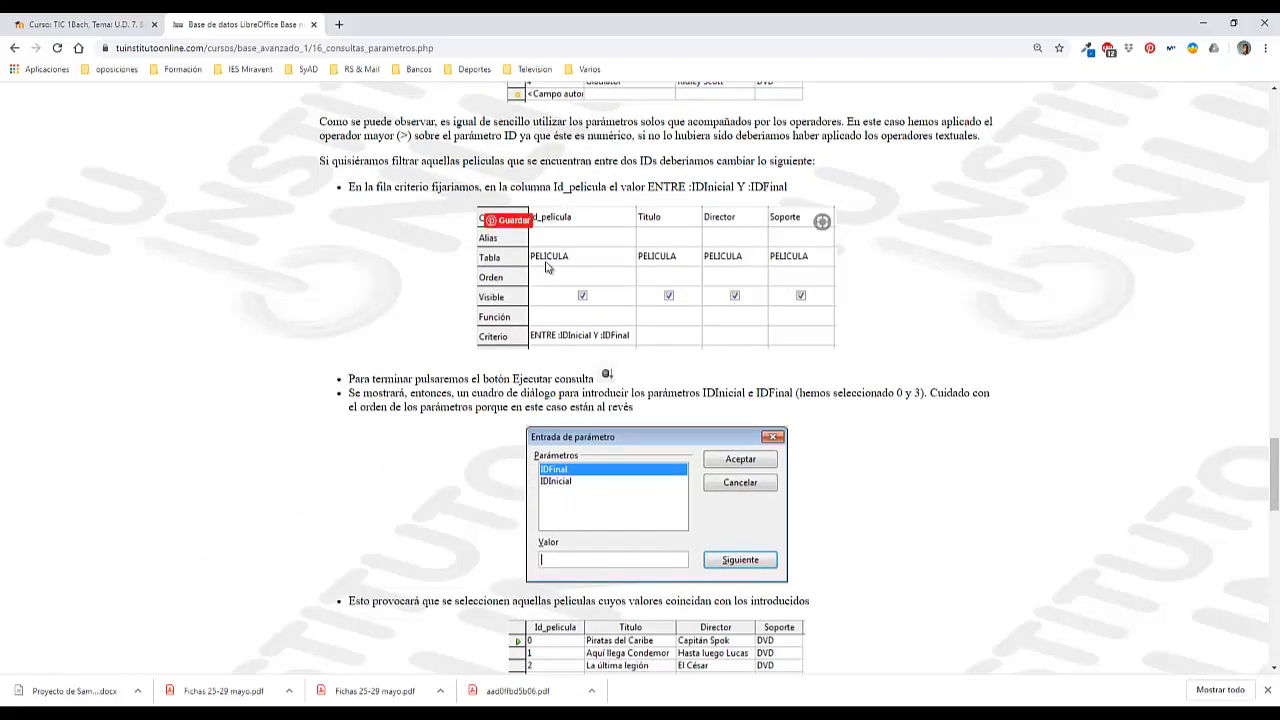
{"action": "scroll", "coordinate": [546, 267], "scroll_direction": "down", "scroll_amount": 2}
{"action": "scroll", "coordinate": [548, 335], "scroll_direction": "up", "scroll_amount": 2}
{"action": "scroll", "coordinate": [530, 310], "scroll_direction": "down", "scroll_amount": 5}
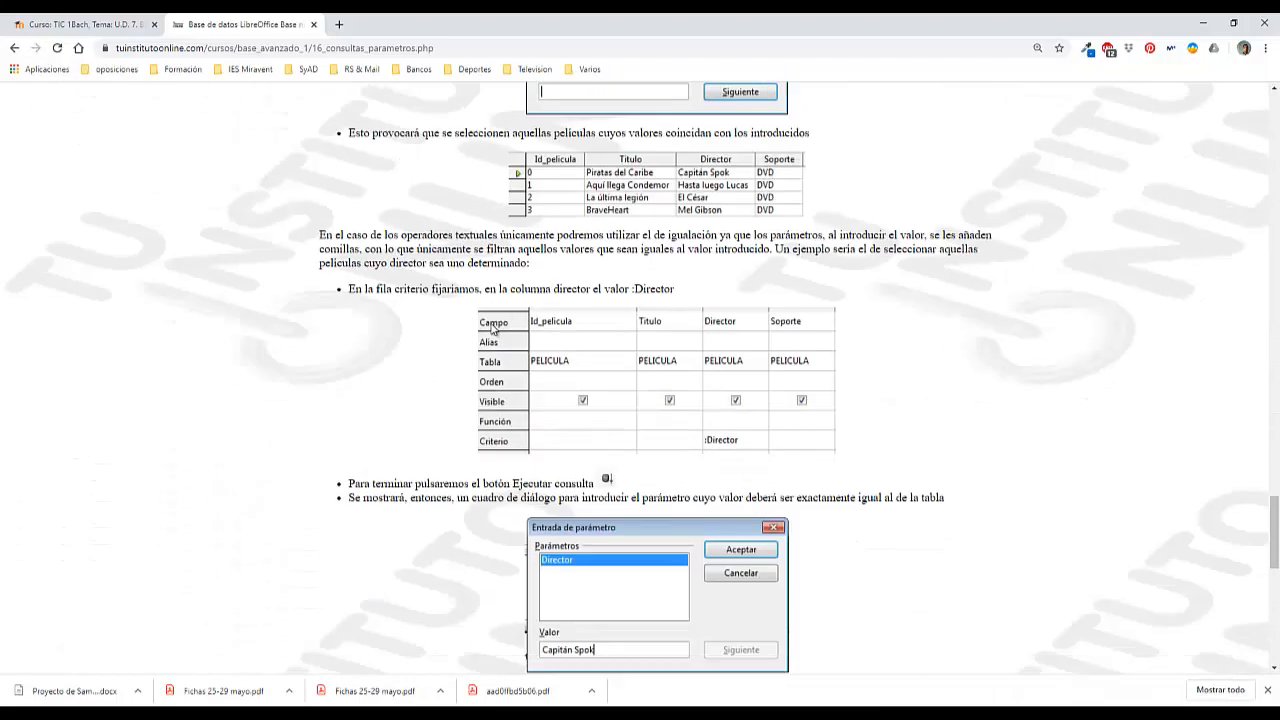
{"action": "scroll", "coordinate": [493, 327], "scroll_direction": "down", "scroll_amount": 3}
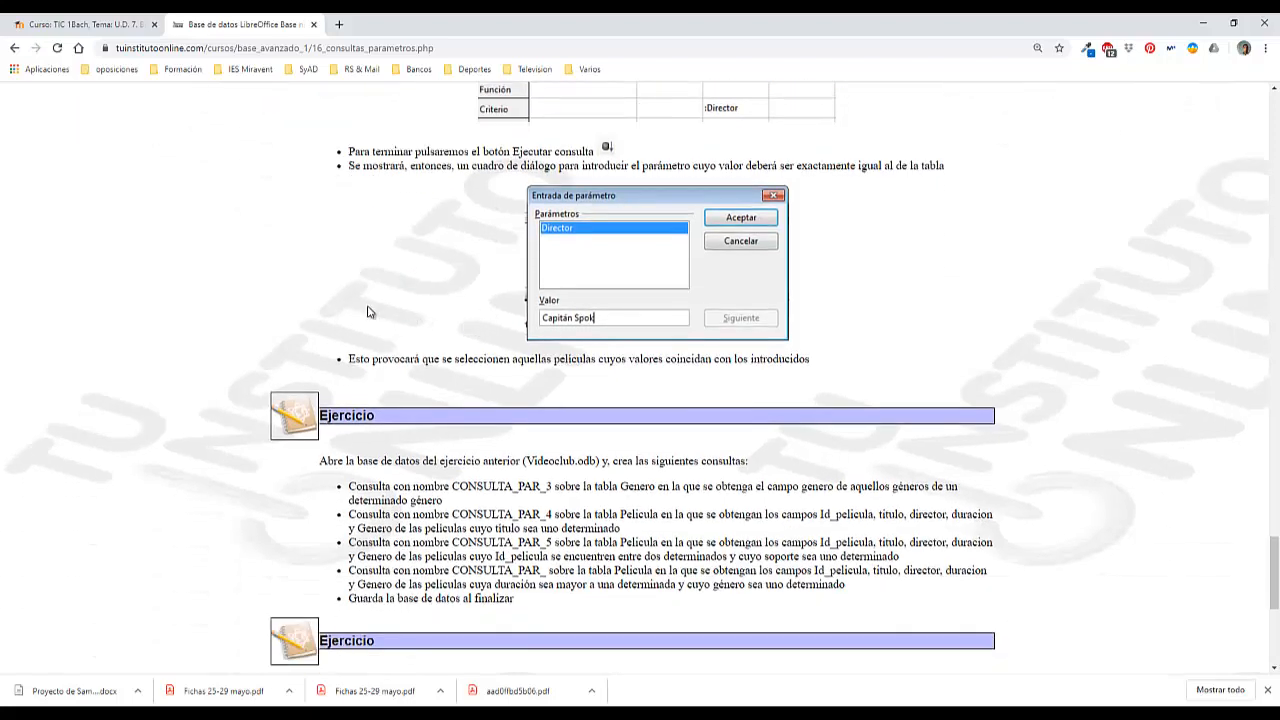
{"action": "scroll", "coordinate": [367, 312], "scroll_direction": "down", "scroll_amount": 4}
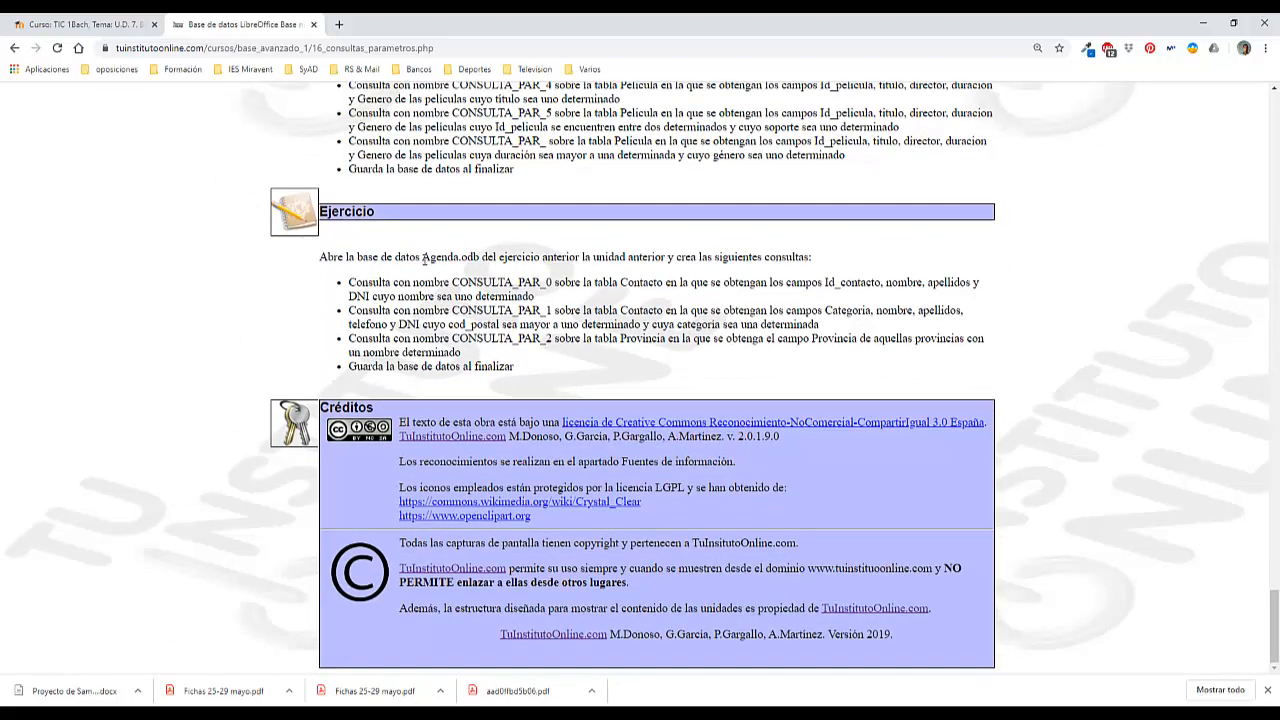
- Highlight the CONSULTA_PAR_1 exercise for Agenda.odb and arrange the browser and the LibreOffice Base window side by side
{"action": "left_click_drag", "start_coordinate": [423, 258], "coordinate": [481, 258]}
{"action": "left_click", "coordinate": [352, 323]}
{"action": "left_click_drag", "start_coordinate": [349, 311], "coordinate": [830, 330]}
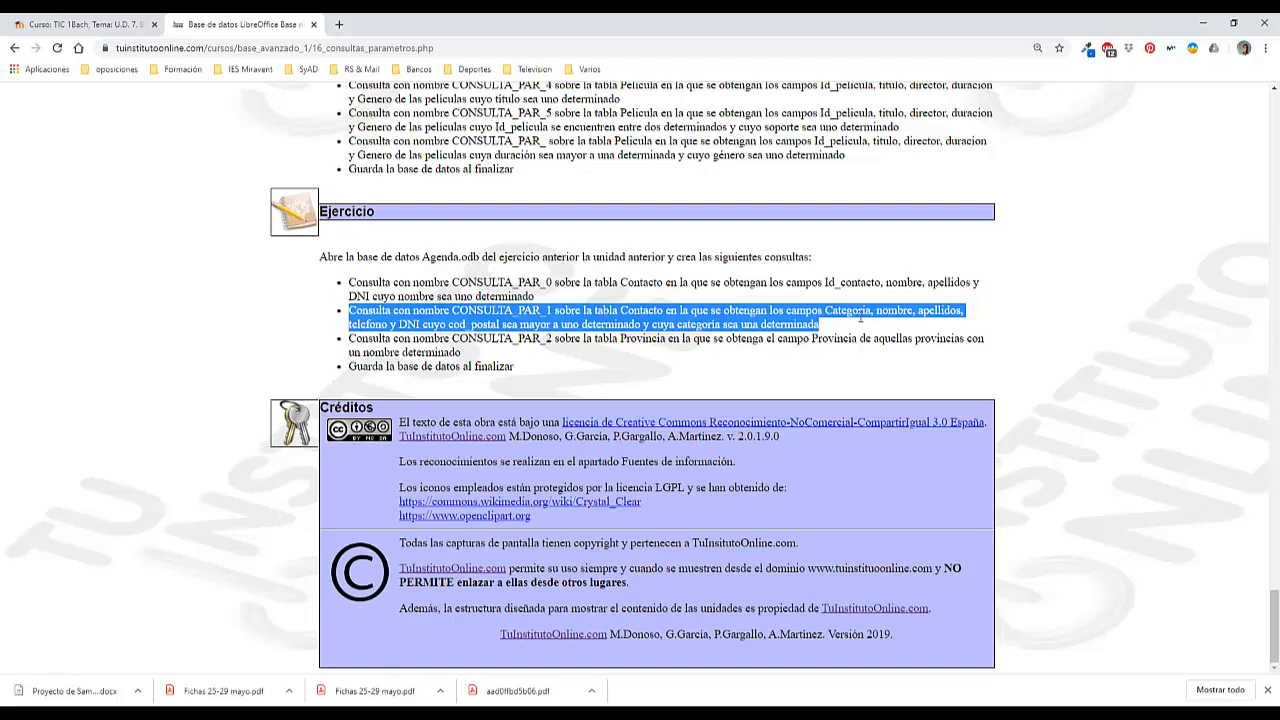
{"action": "left_click_drag", "start_coordinate": [614, 19], "coordinate": [2, 150]}
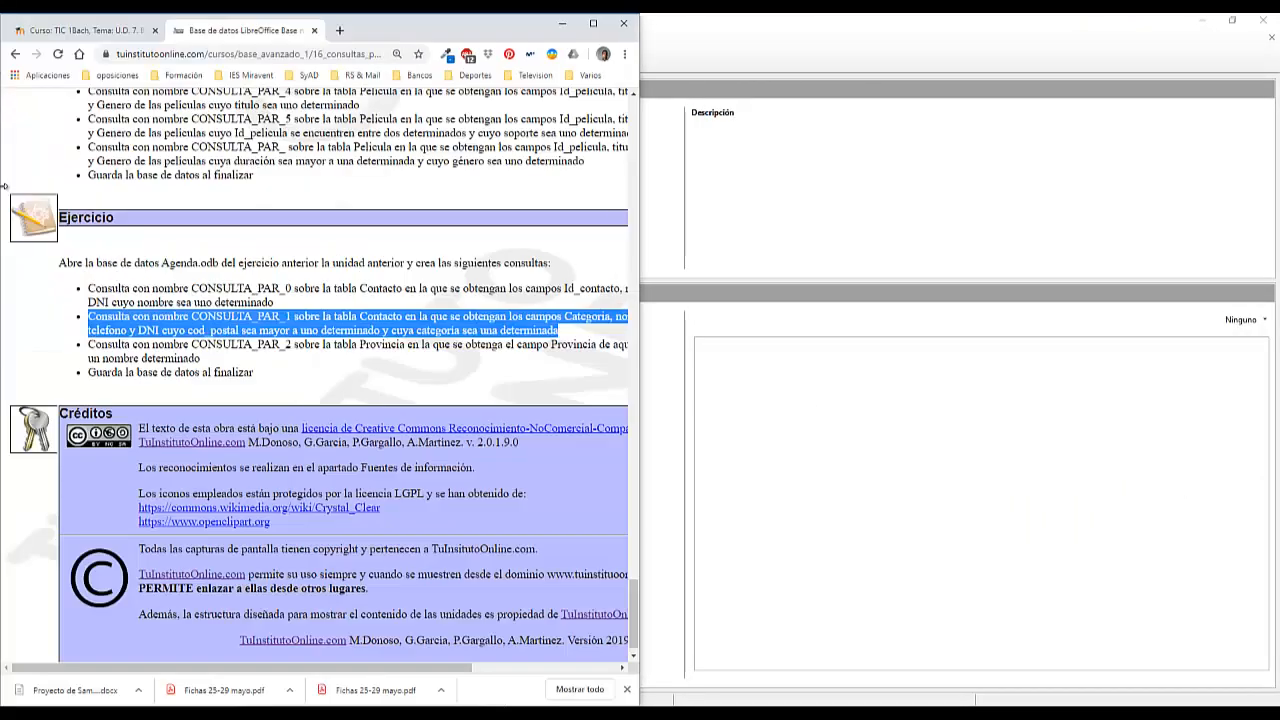
{"action": "left_click", "coordinate": [880, 280]}
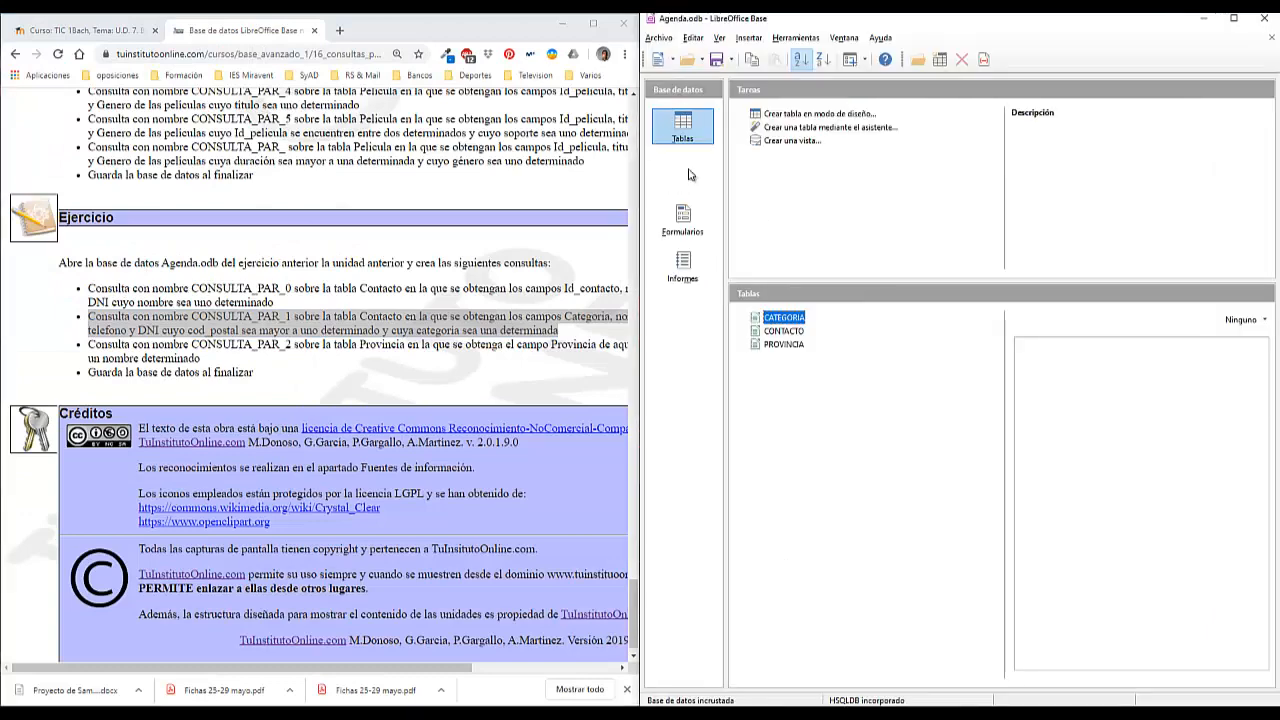
- Create a new query in design view with the CONTACTO table and enlarge the table box to show all its fields
{"action": "left_click", "coordinate": [682, 172]}
{"action": "left_click", "coordinate": [815, 114]}
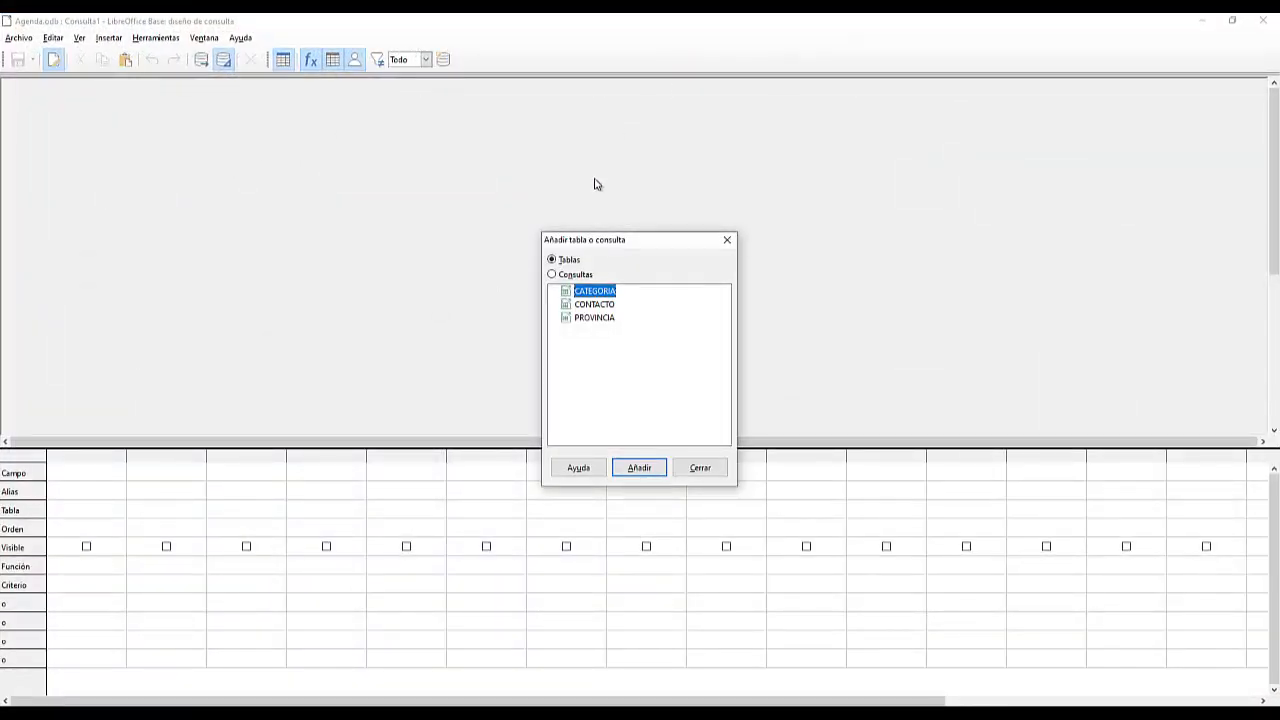
{"action": "left_click", "coordinate": [612, 306]}
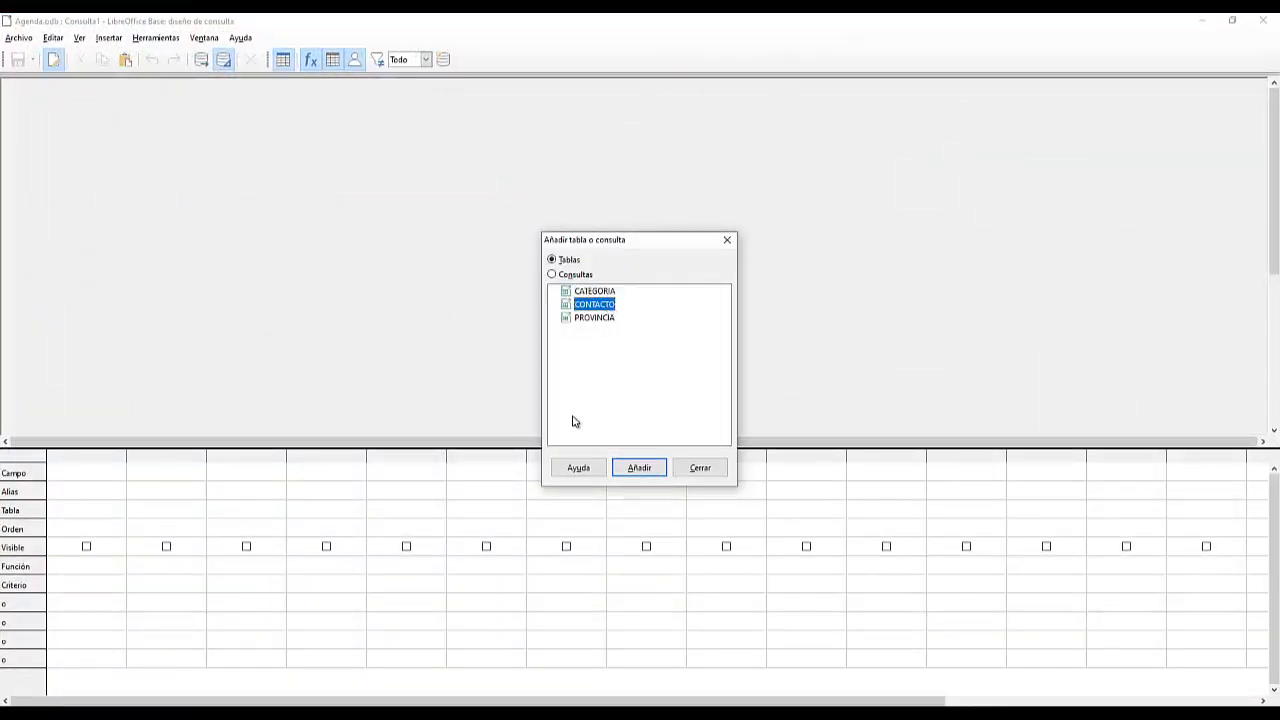
{"action": "left_click", "coordinate": [642, 470]}
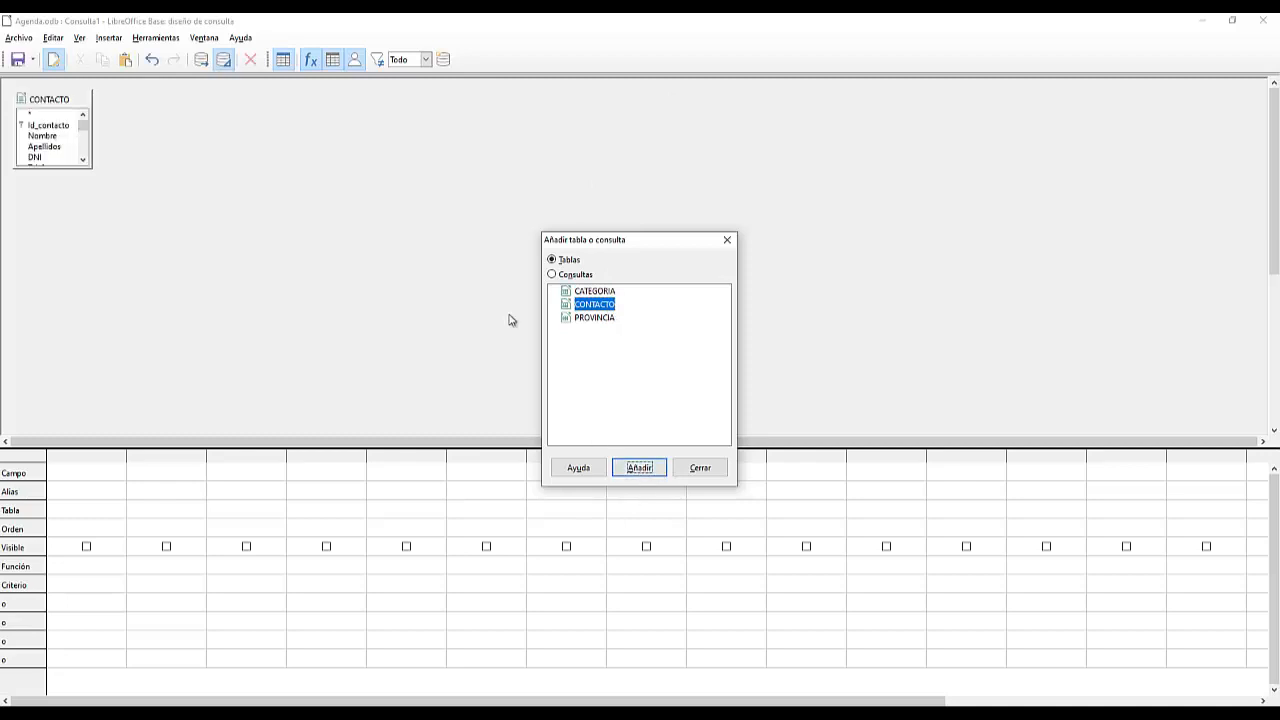
{"action": "left_click", "coordinate": [700, 467]}
{"action": "left_click_drag", "start_coordinate": [54, 166], "coordinate": [52, 302]}
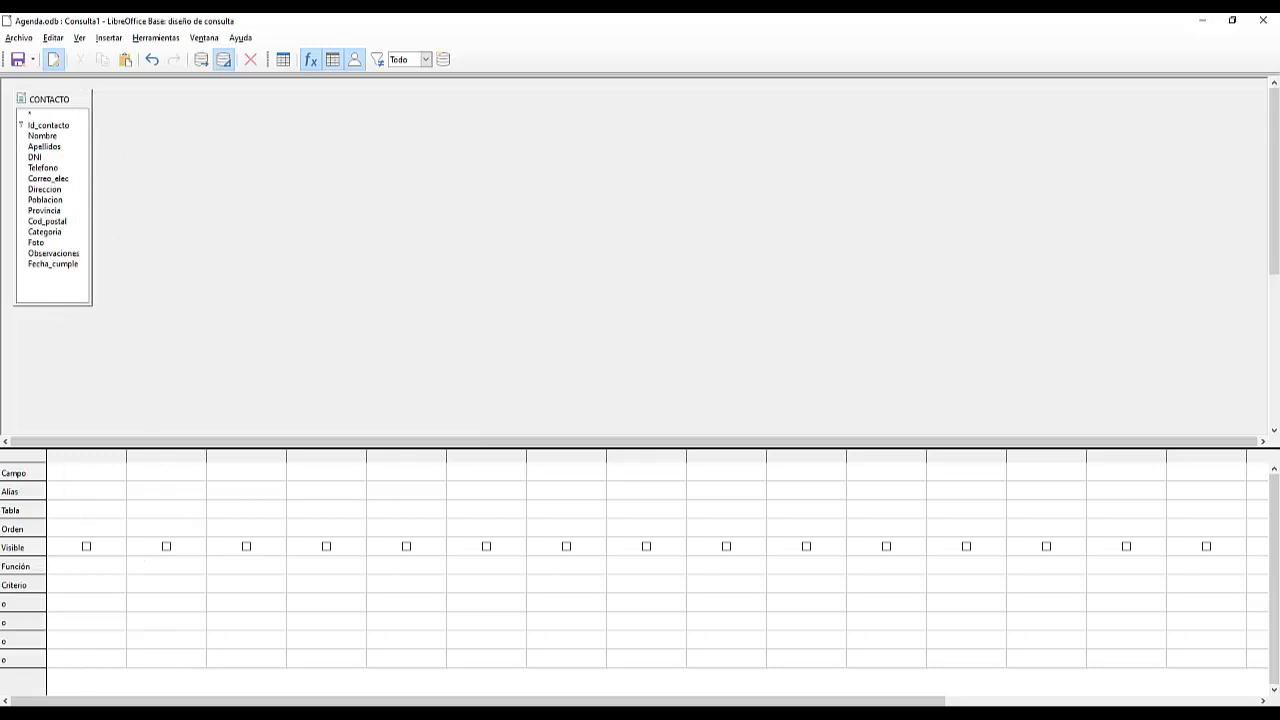
- Place the query design beside the lesson page, bring the exercise text into view, and add Categoria as the first query field
{"action": "left_click_drag", "start_coordinate": [569, 17], "coordinate": [1271, 235]}
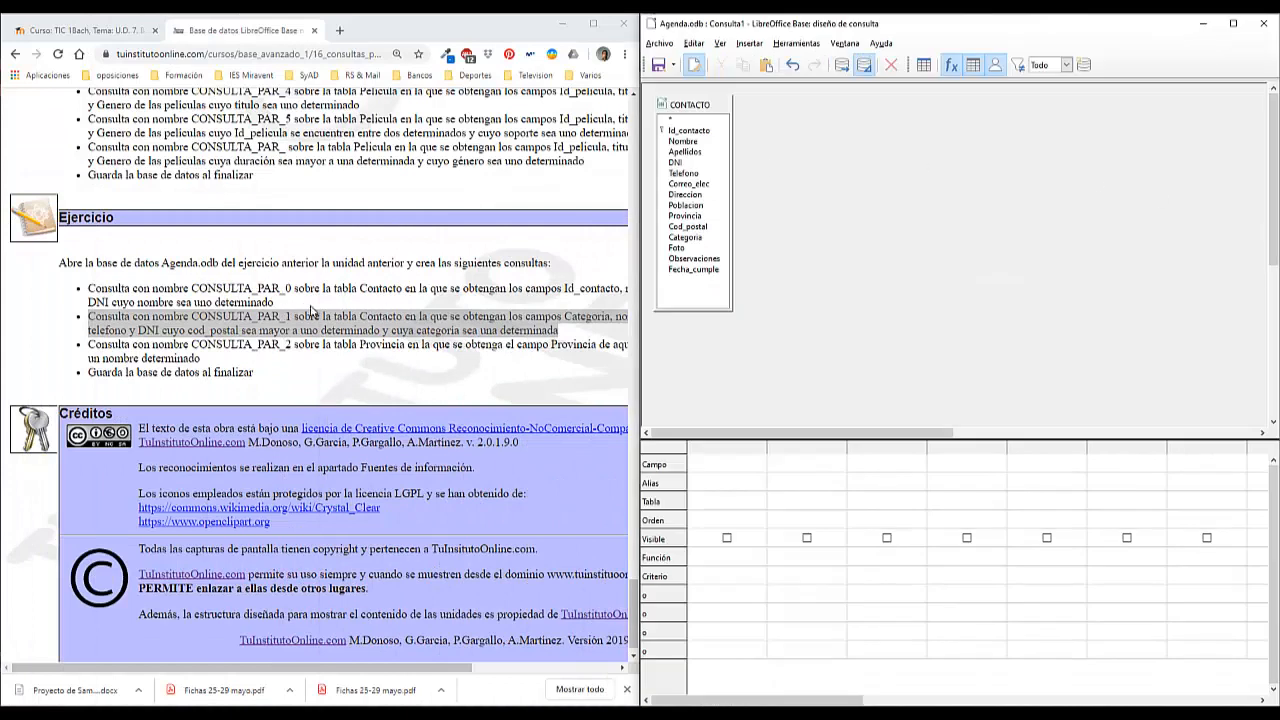
{"action": "left_click", "coordinate": [714, 465]}
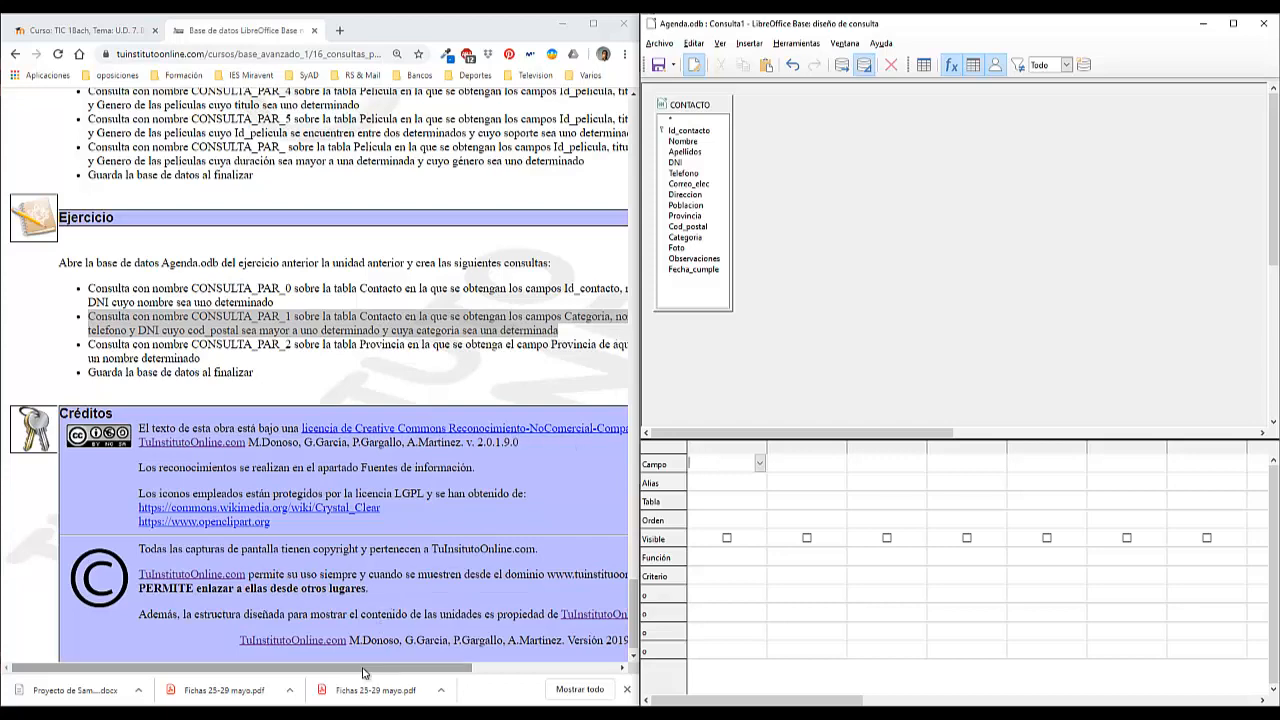
{"action": "mouse_move", "coordinate": [364, 668]}
{"action": "left_mouse_down"}
{"action": "mouse_move", "coordinate": [425, 668]}
{"action": "mouse_move", "coordinate": [374, 668]}
{"action": "left_mouse_up"}
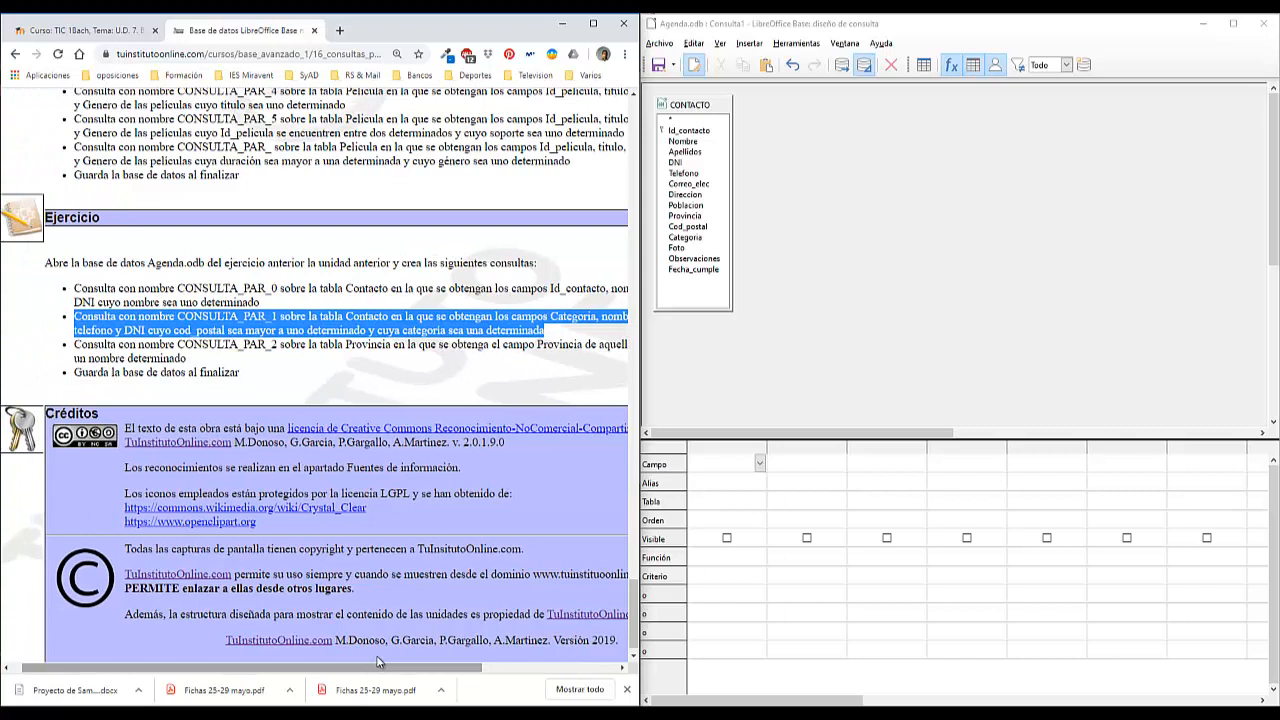
{"action": "left_click", "coordinate": [759, 463]}
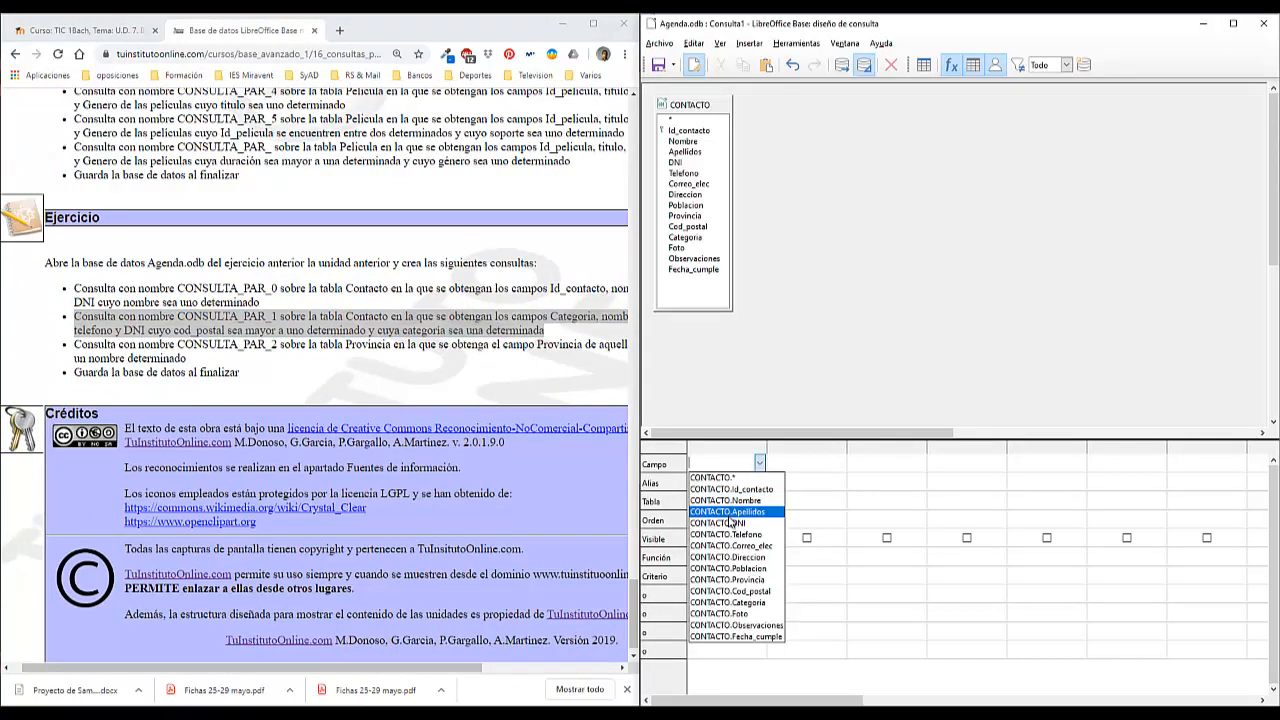
{"action": "left_click", "coordinate": [748, 603]}
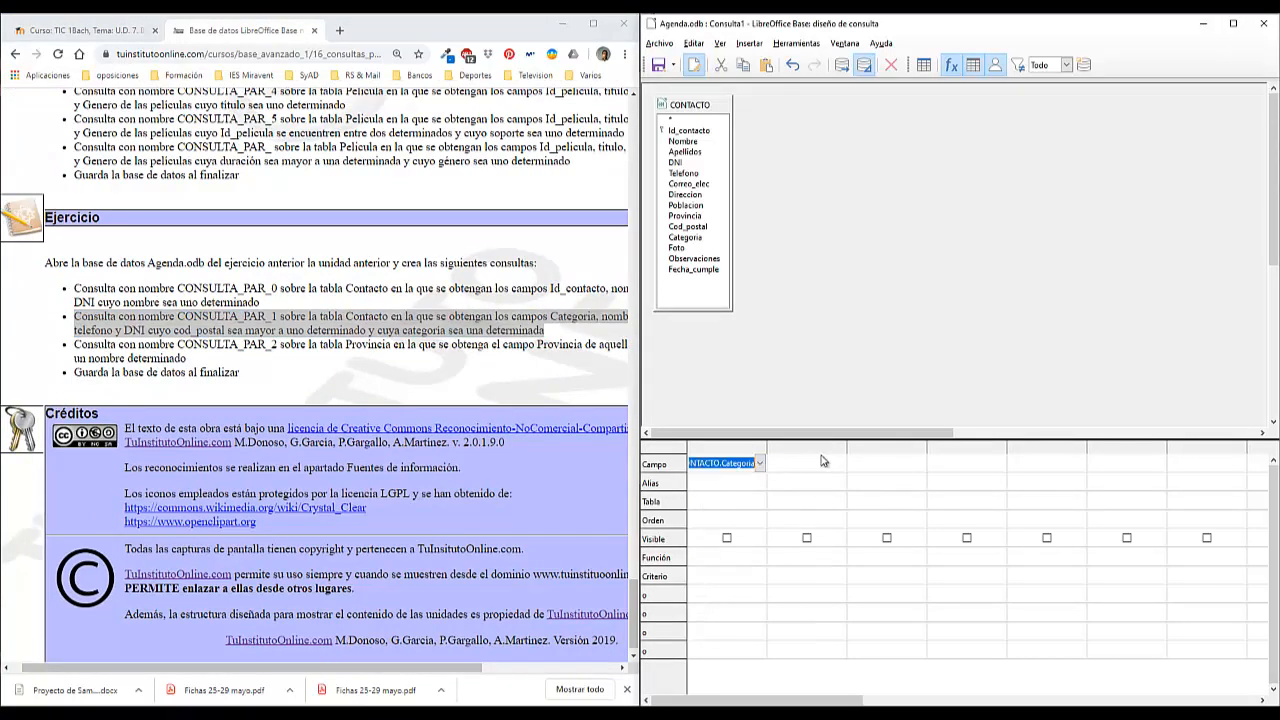
- Add the CONTACTO fields Nombre, Apellidos, Telefono and DNI to the next four query columns
{"action": "left_click", "coordinate": [840, 463]}
{"action": "left_click", "coordinate": [846, 502]}
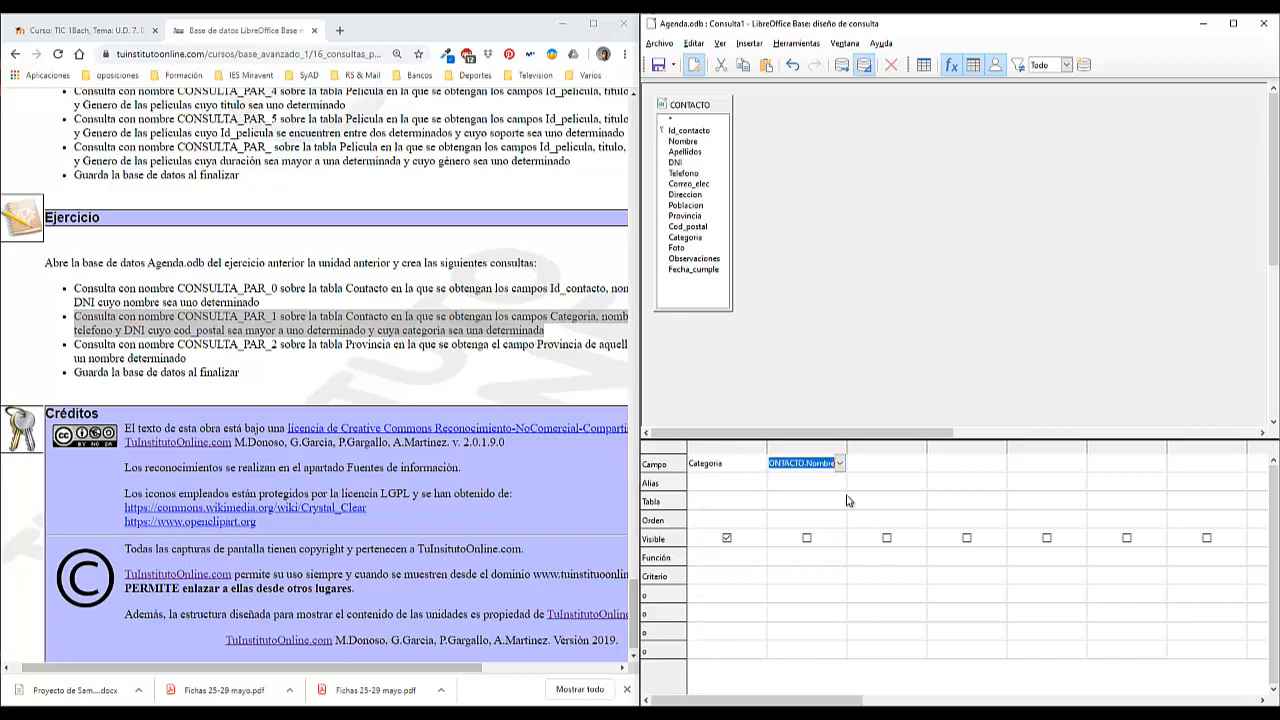
{"action": "left_click", "coordinate": [920, 463]}
{"action": "left_click", "coordinate": [949, 507]}
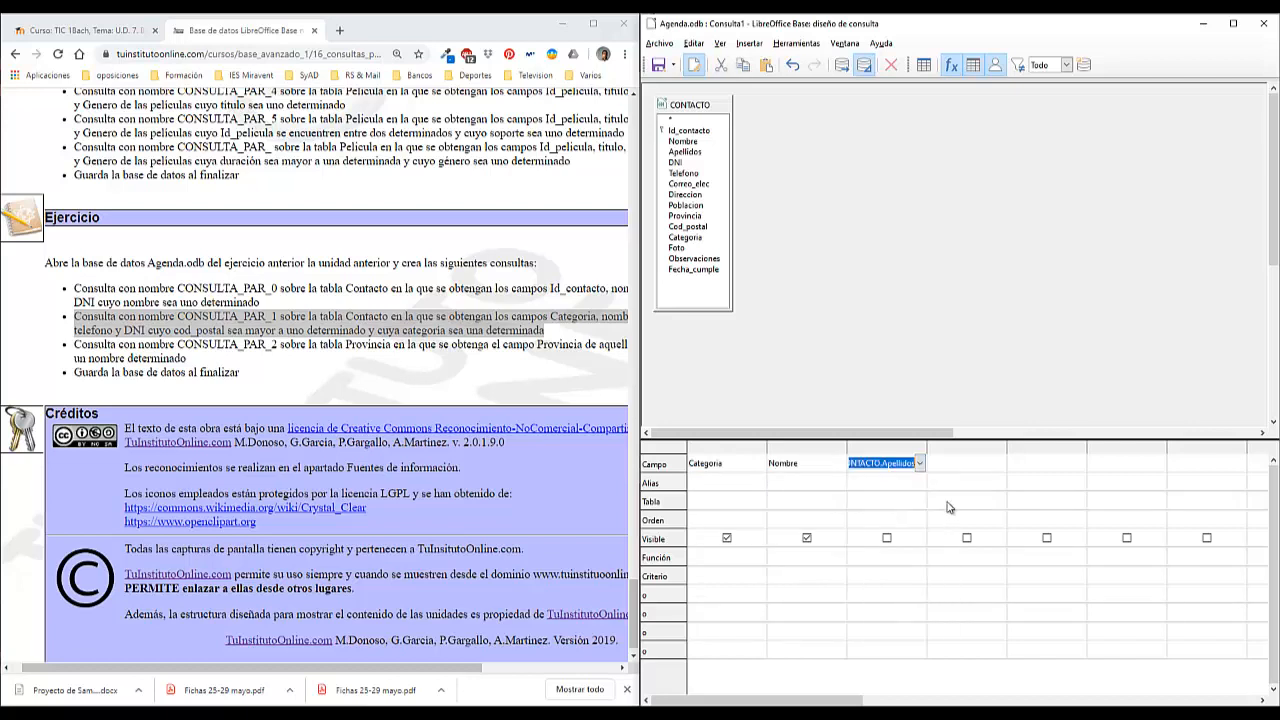
{"action": "left_click", "coordinate": [999, 463]}
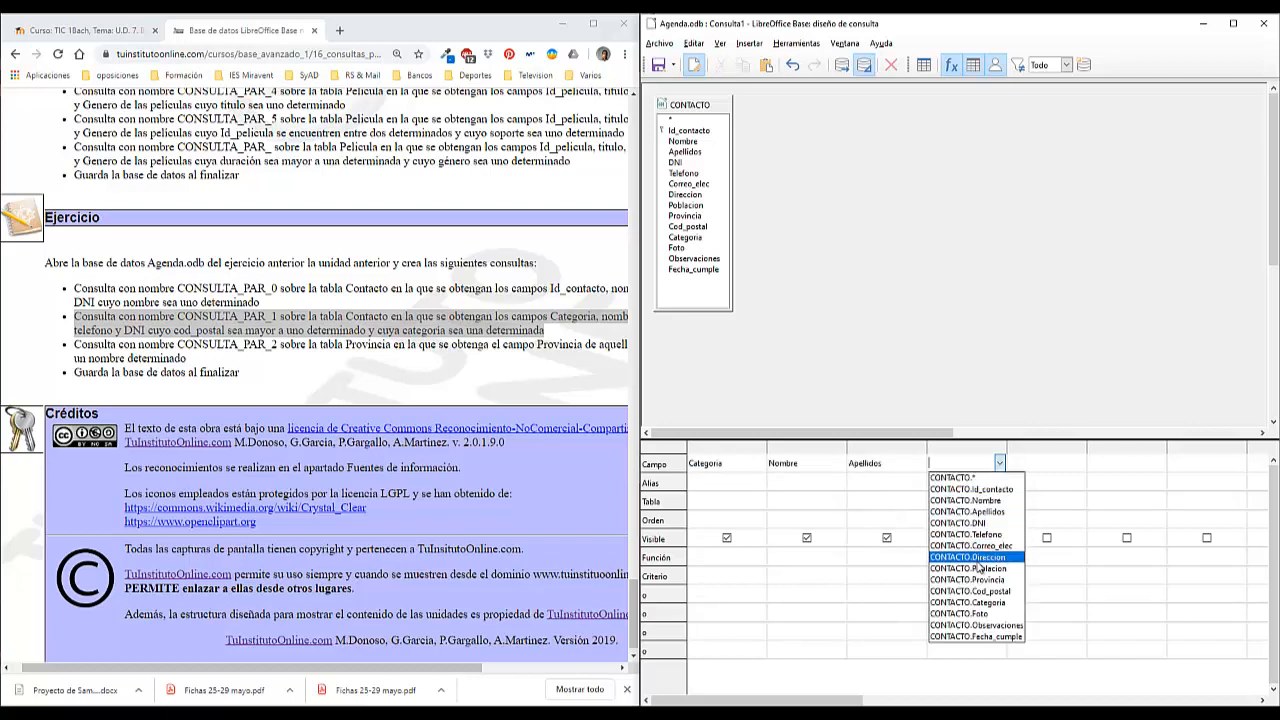
{"action": "left_click", "coordinate": [966, 534]}
{"action": "left_click", "coordinate": [1079, 463]}
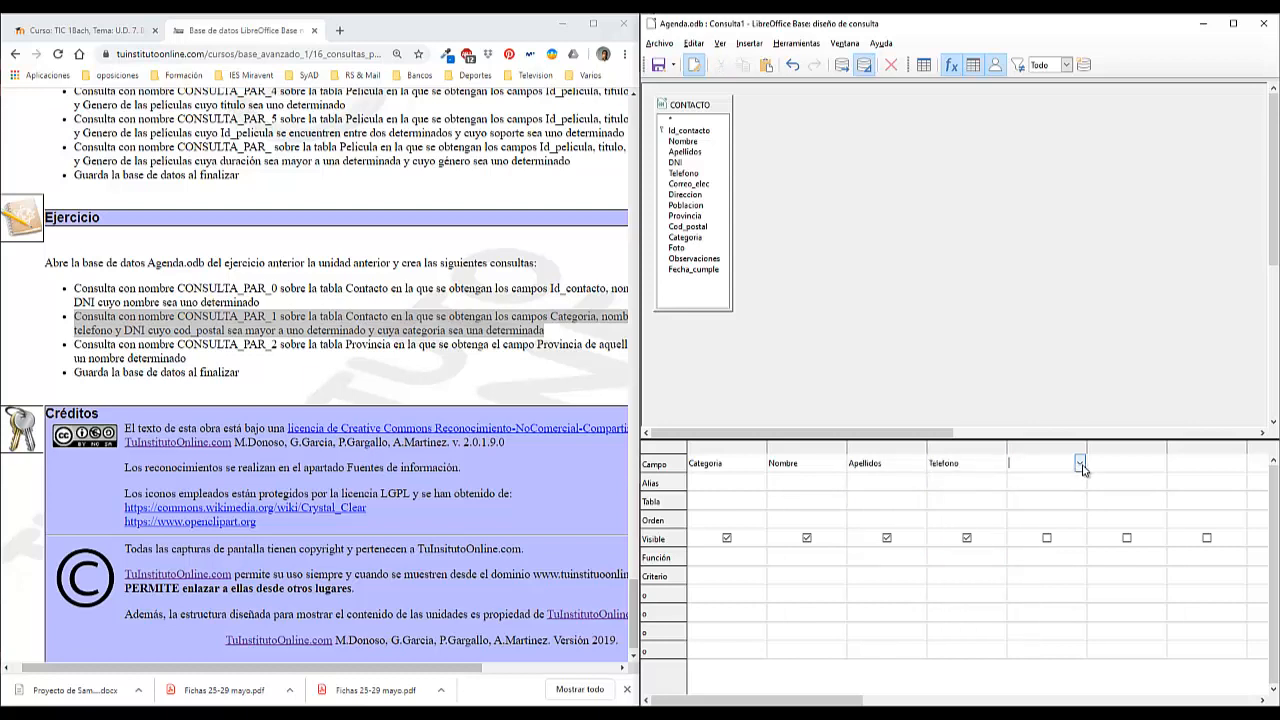
{"action": "left_click", "coordinate": [1040, 523]}
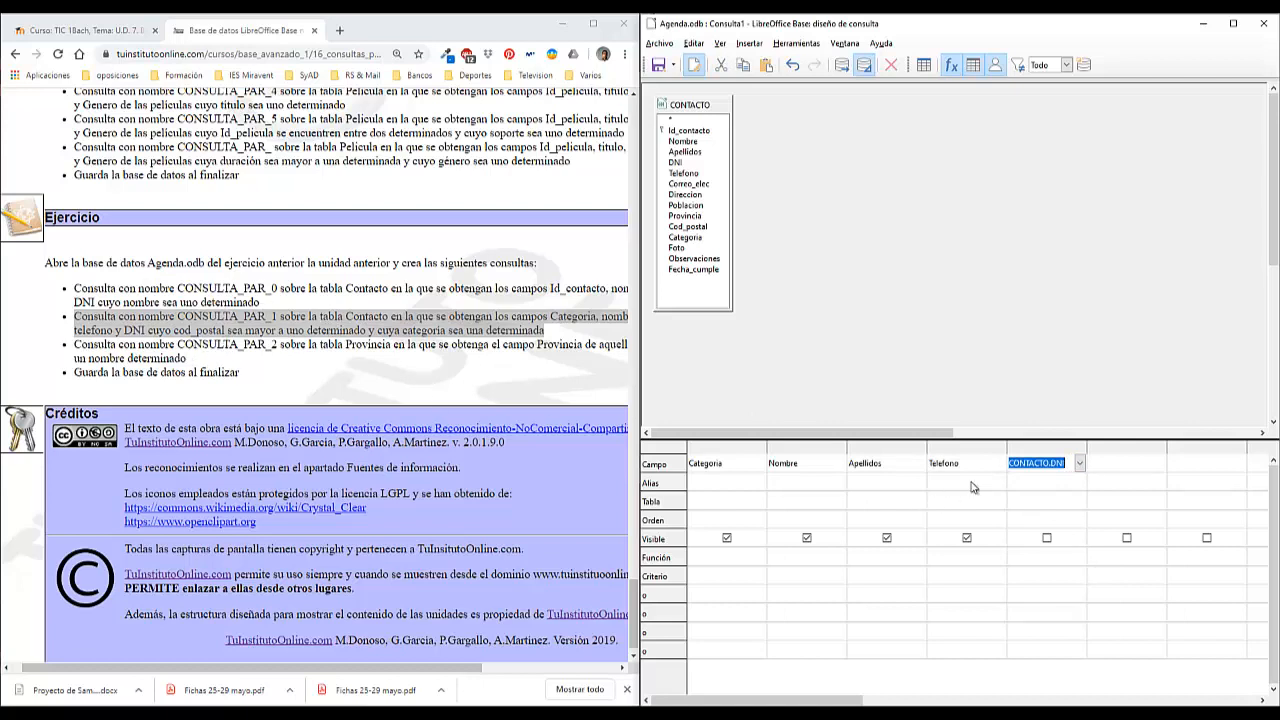
- Add Cod_postal as the sixth query field, leaving it not visible and assigned to the CONTACTO table
{"action": "left_click", "coordinate": [1137, 463]}
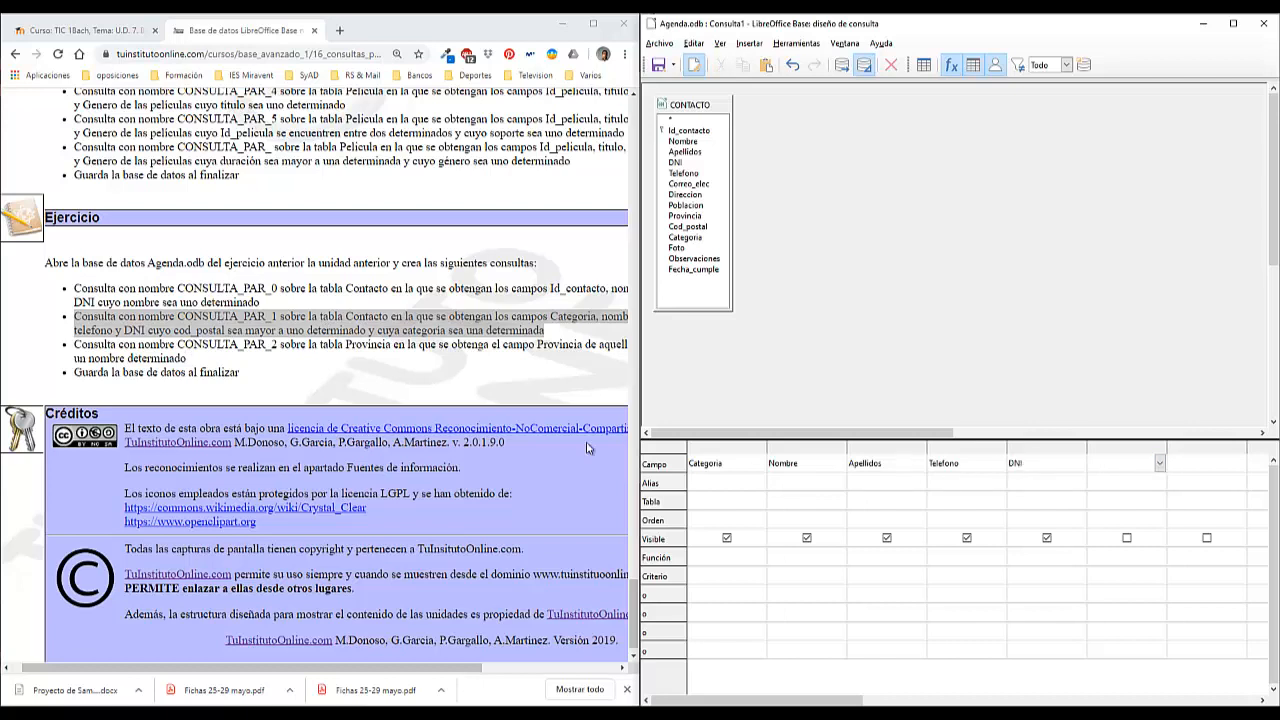
{"action": "left_click", "coordinate": [1160, 464]}
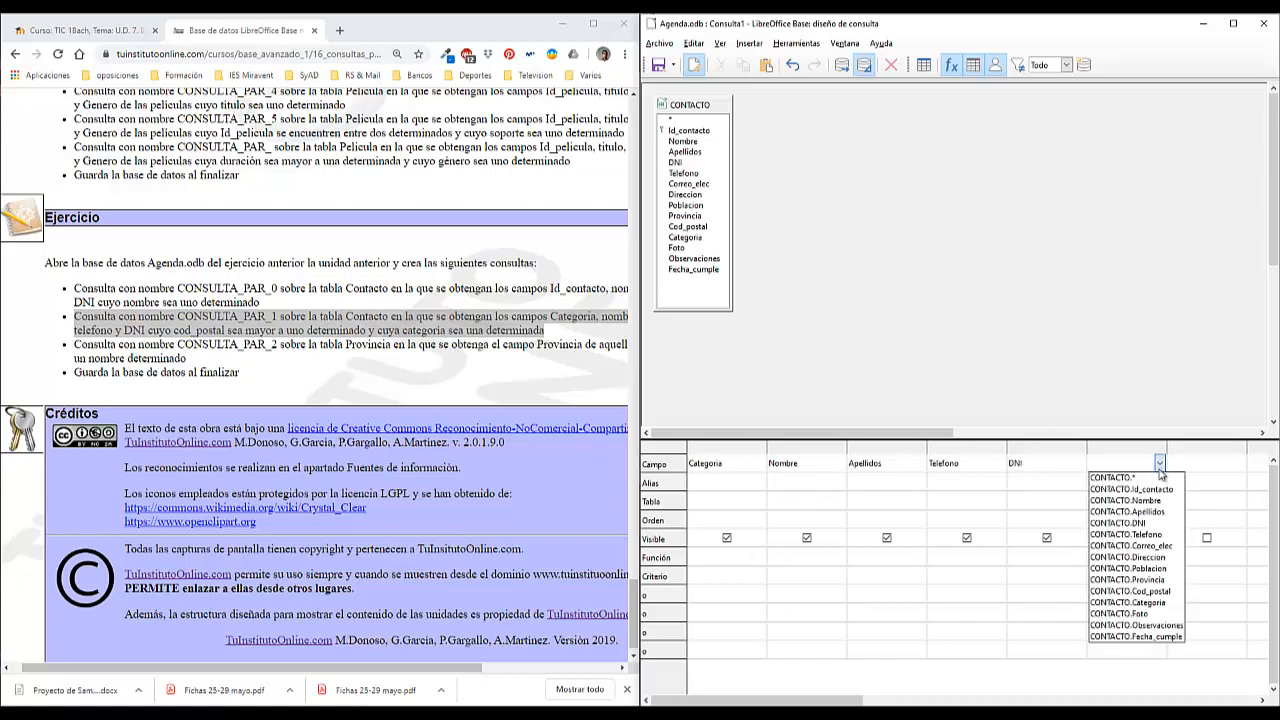
{"action": "left_click", "coordinate": [1152, 590]}
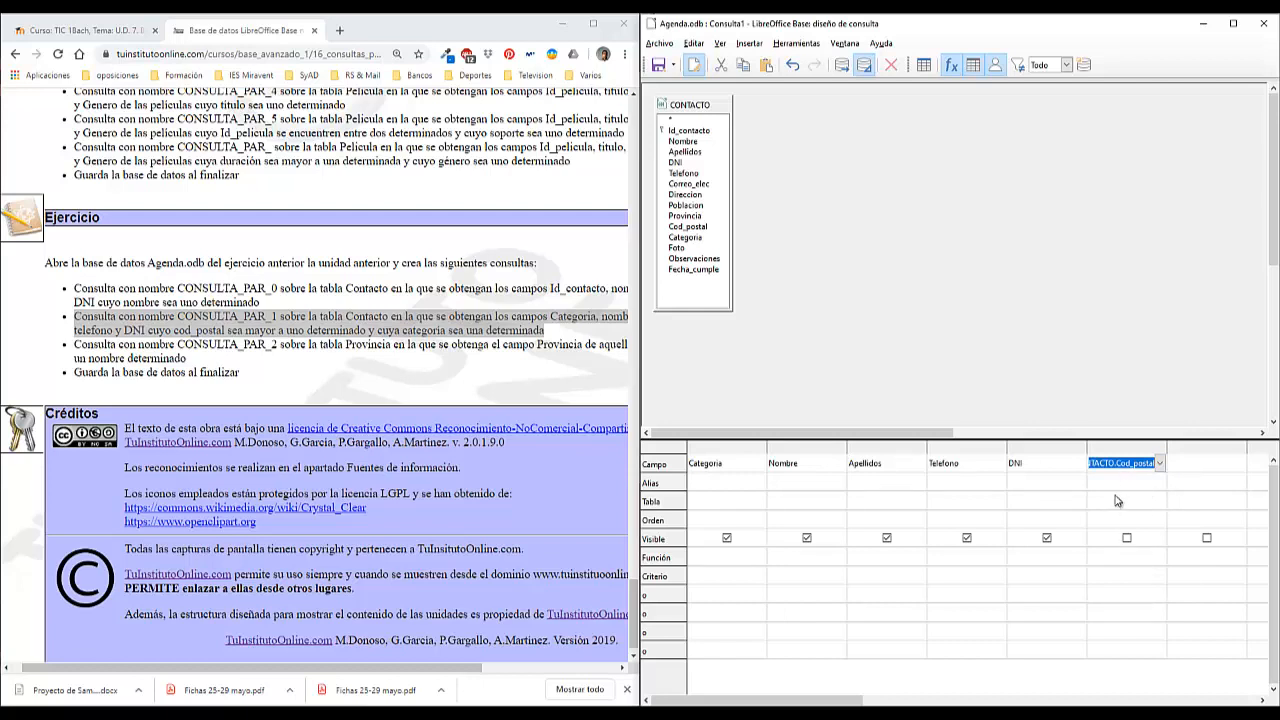
{"action": "left_click", "coordinate": [1122, 540]}
{"action": "left_click", "coordinate": [1127, 539]}
{"action": "left_click", "coordinate": [1127, 539]}
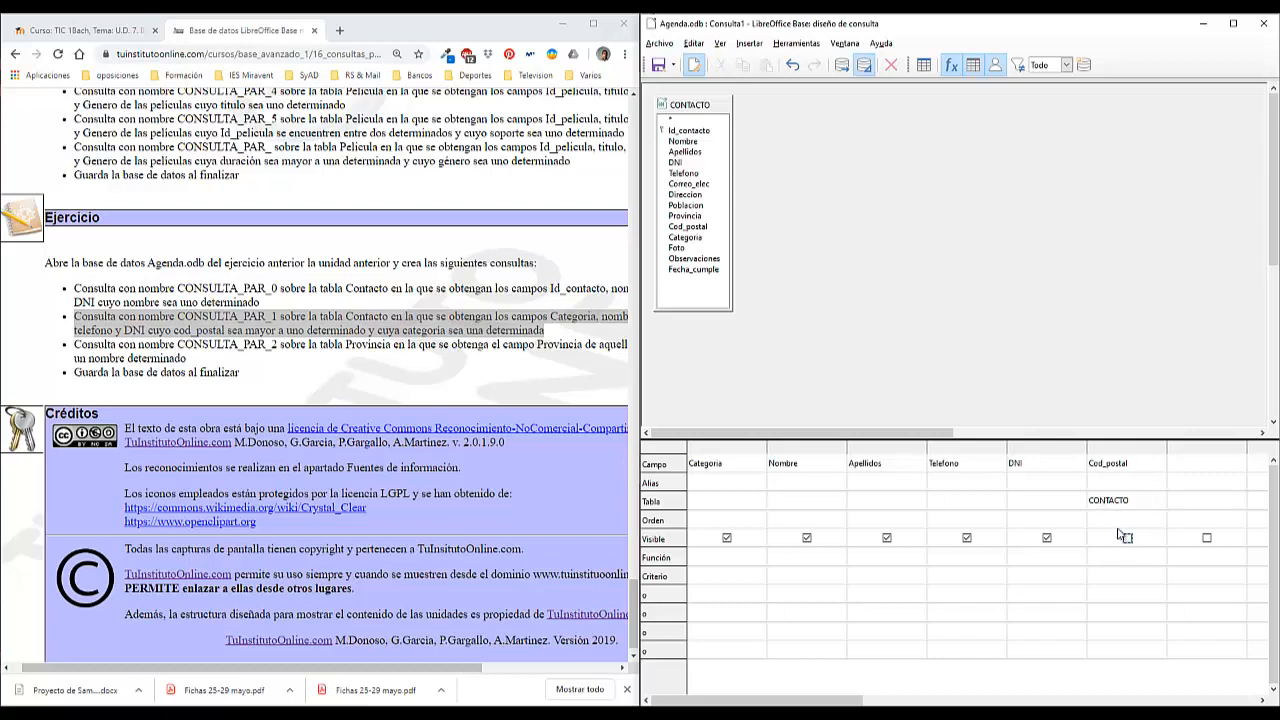
- Fill in CONTACTO as the source table for DNI, Telefono, Apellidos, Nombre and Categoria
{"action": "left_click", "coordinate": [1077, 504]}
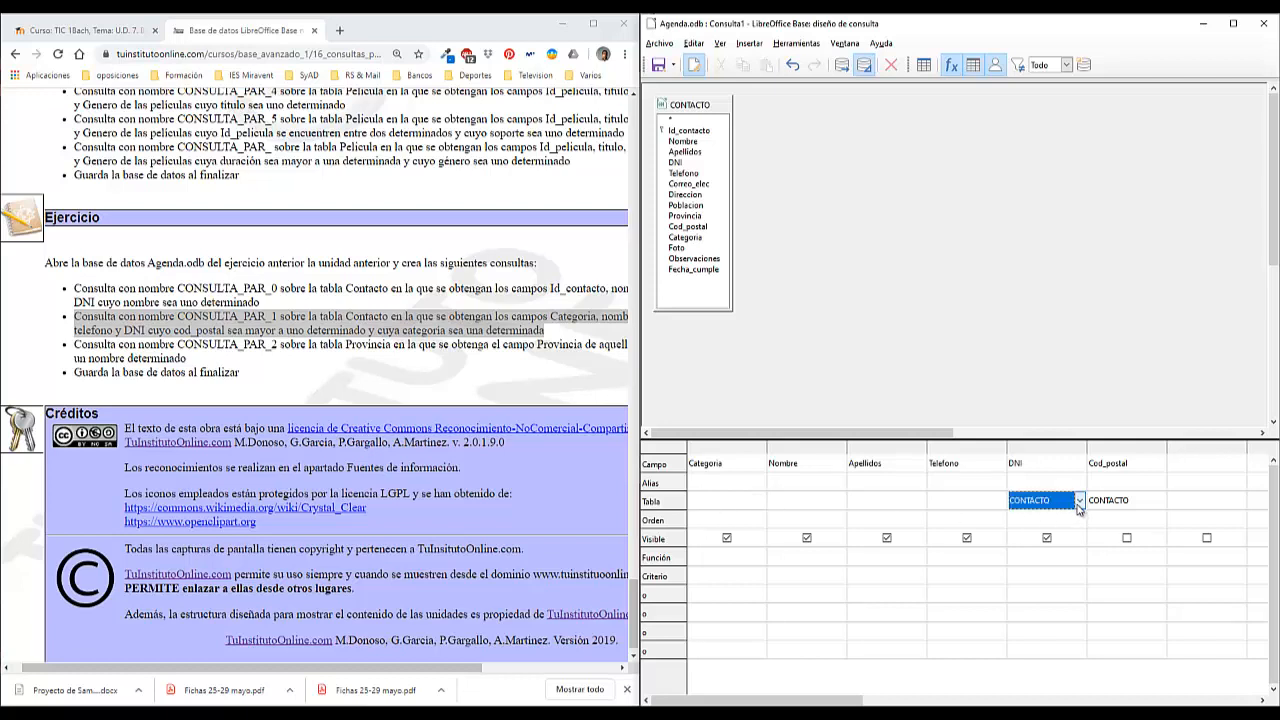
{"action": "left_click", "coordinate": [962, 507]}
{"action": "left_click", "coordinate": [896, 503]}
{"action": "left_click", "coordinate": [812, 505]}
{"action": "left_click", "coordinate": [716, 502]}
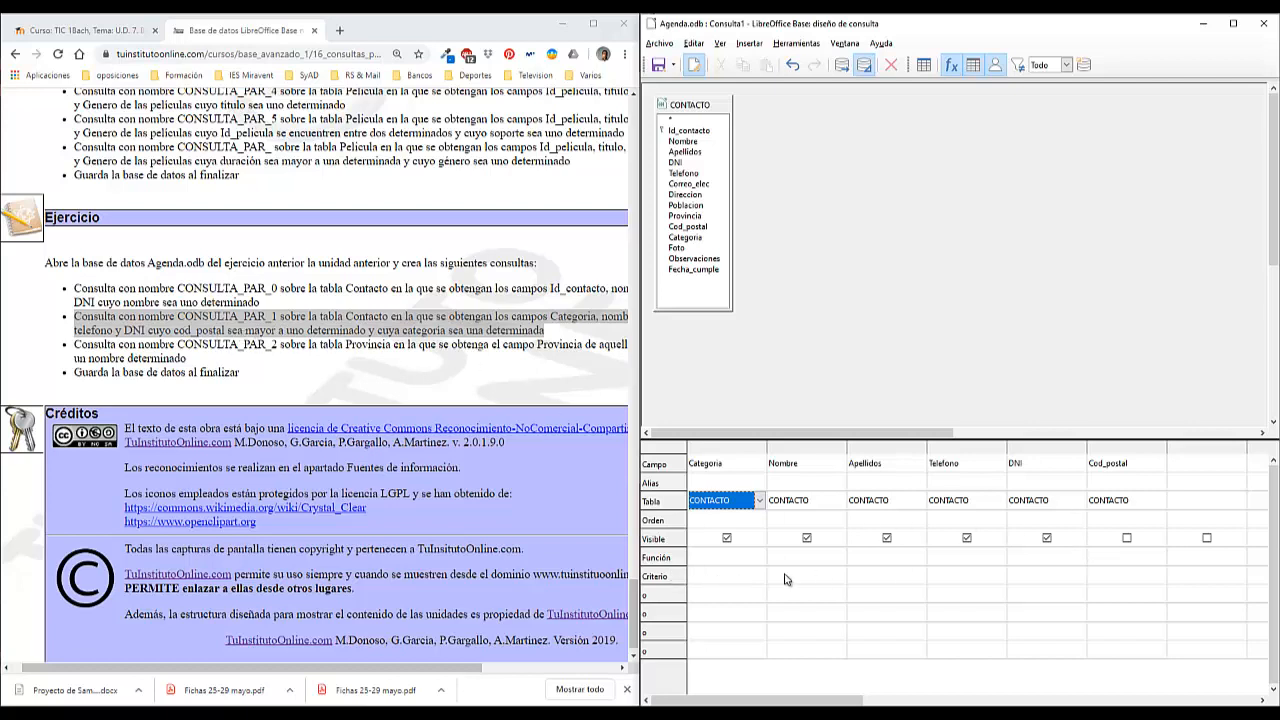
- Set the criteria > :CP for Cod_postal and LIKE :Cat for Categoria, and sort Apellidos in ascending order
{"action": "left_click", "coordinate": [1136, 578]}
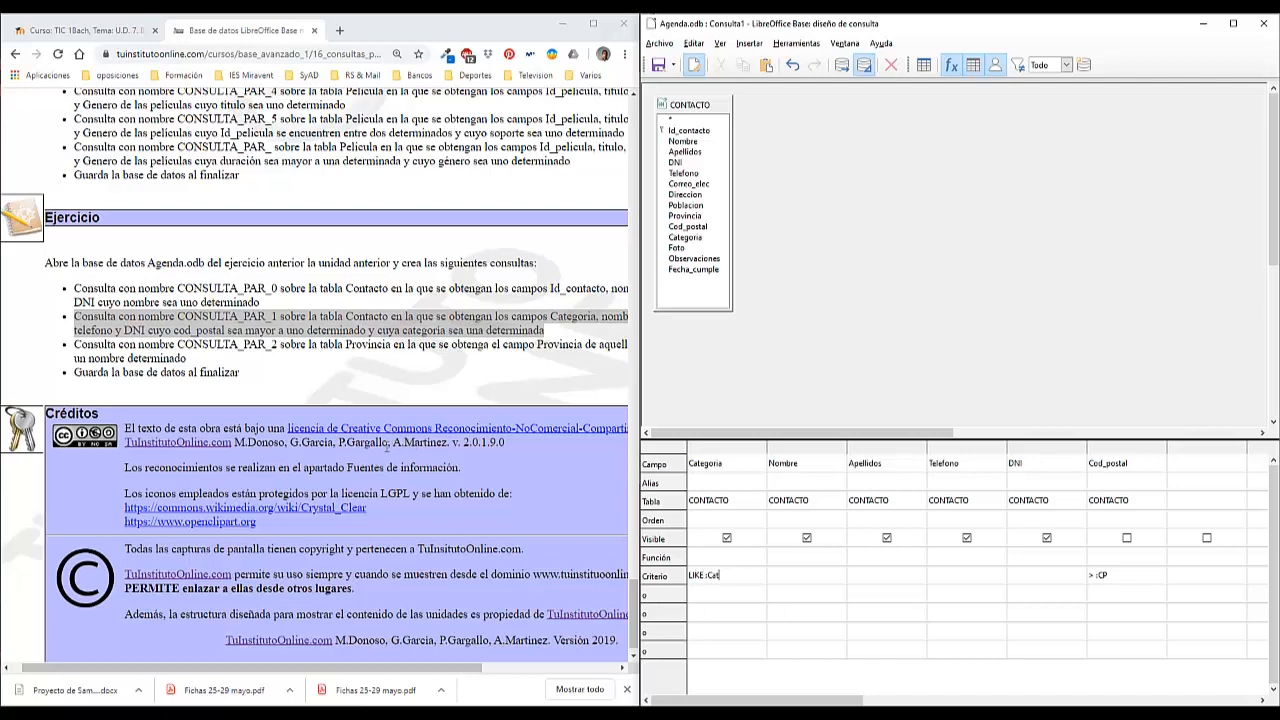
{"action": "left_click", "coordinate": [851, 520]}
{"action": "left_click", "coordinate": [919, 519]}
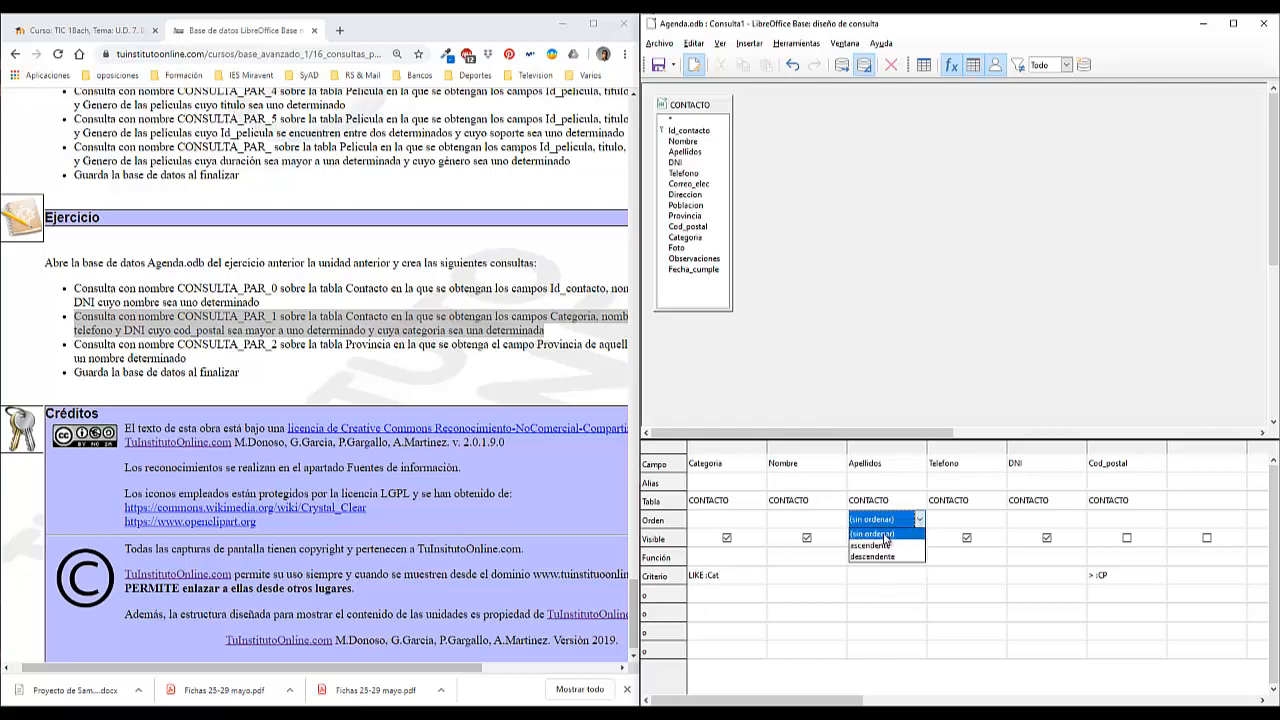
{"action": "left_click", "coordinate": [868, 547]}
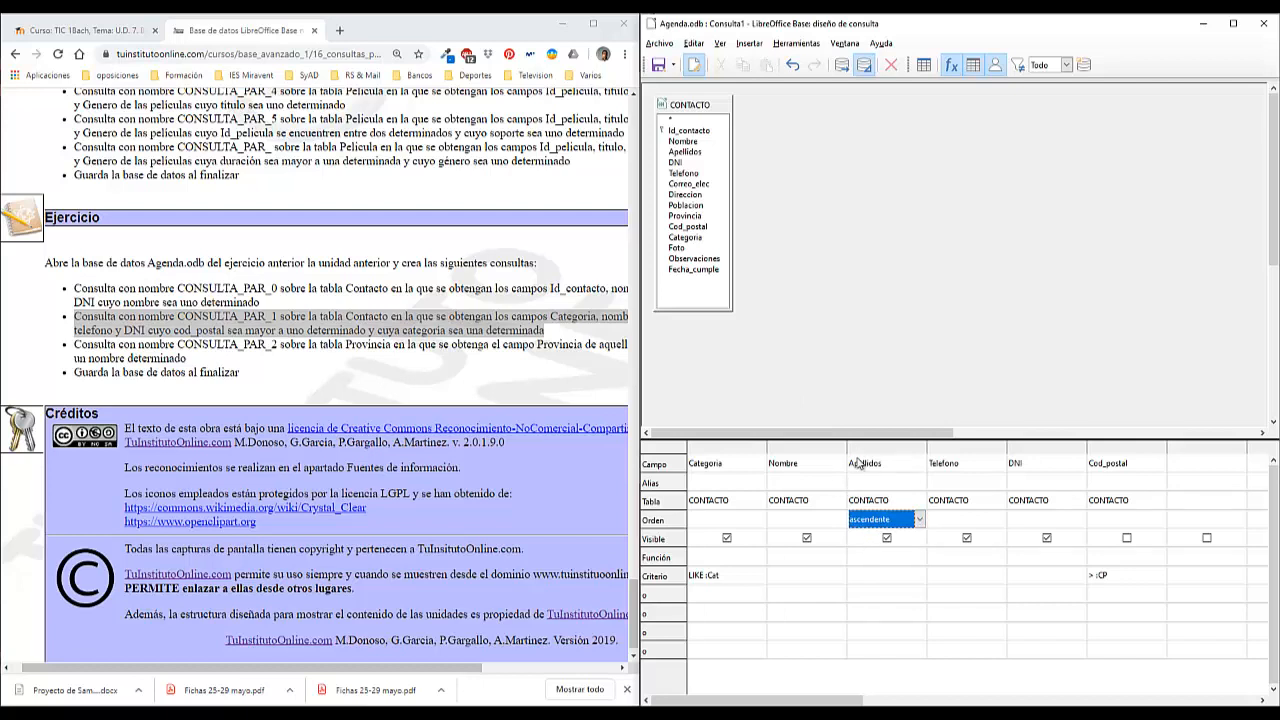
- Save the query under the name CONSULTA_PAR_1
{"action": "left_click", "coordinate": [657, 65]}
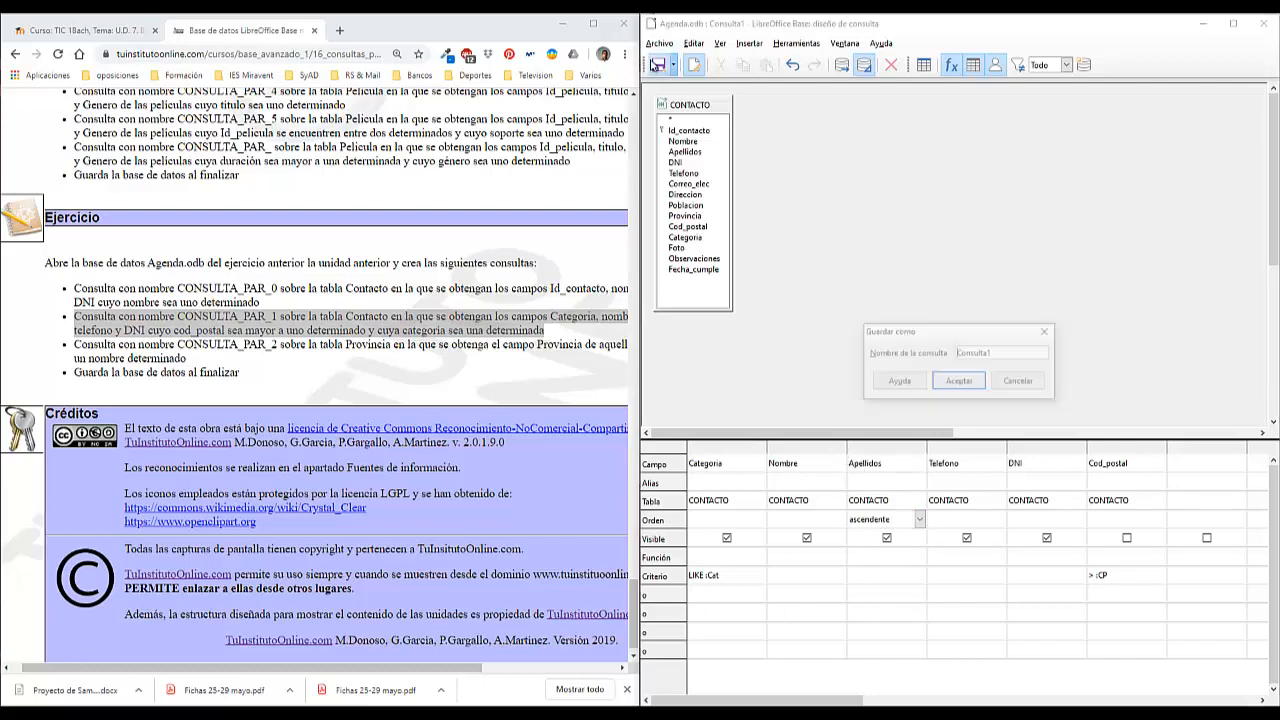
{"action": "double_click", "coordinate": [1000, 353]}
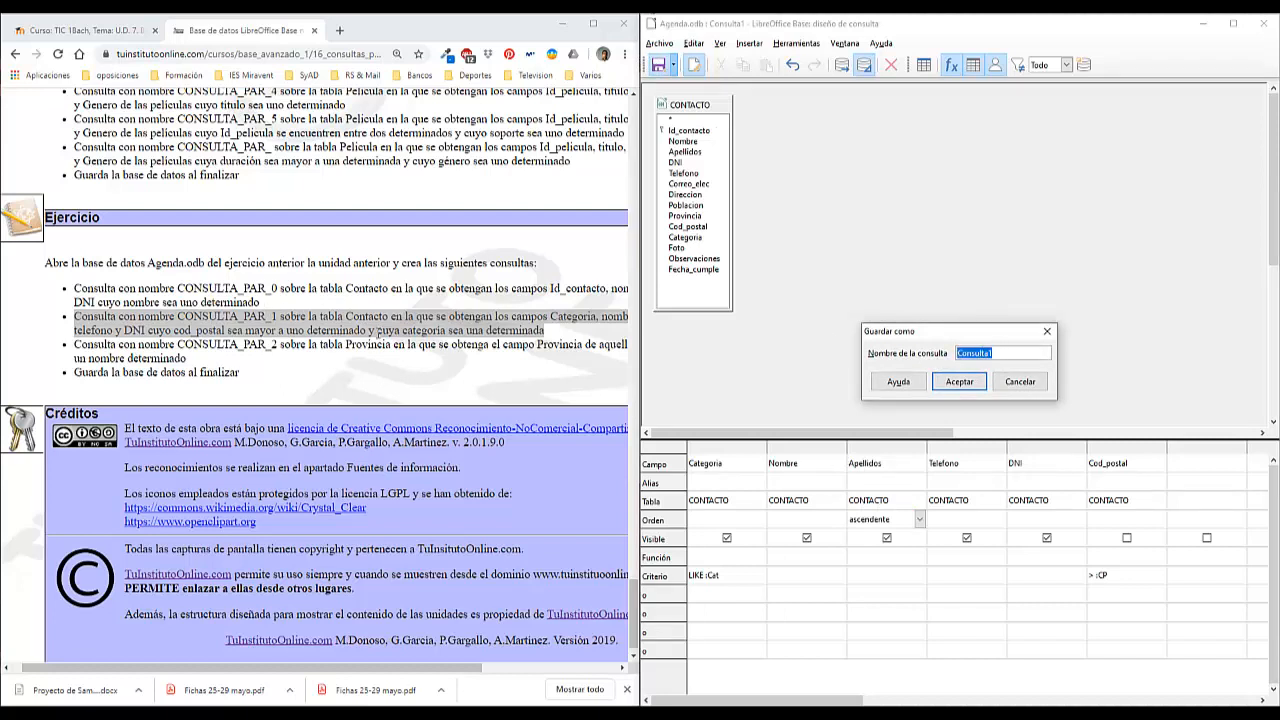
{"action": "type", "text": "con"}
{"action": "key", "text": "BackSpace"}
{"action": "type", "text": "CONSULTA_PAR_1"}
{"action": "left_click", "coordinate": [959, 382]}
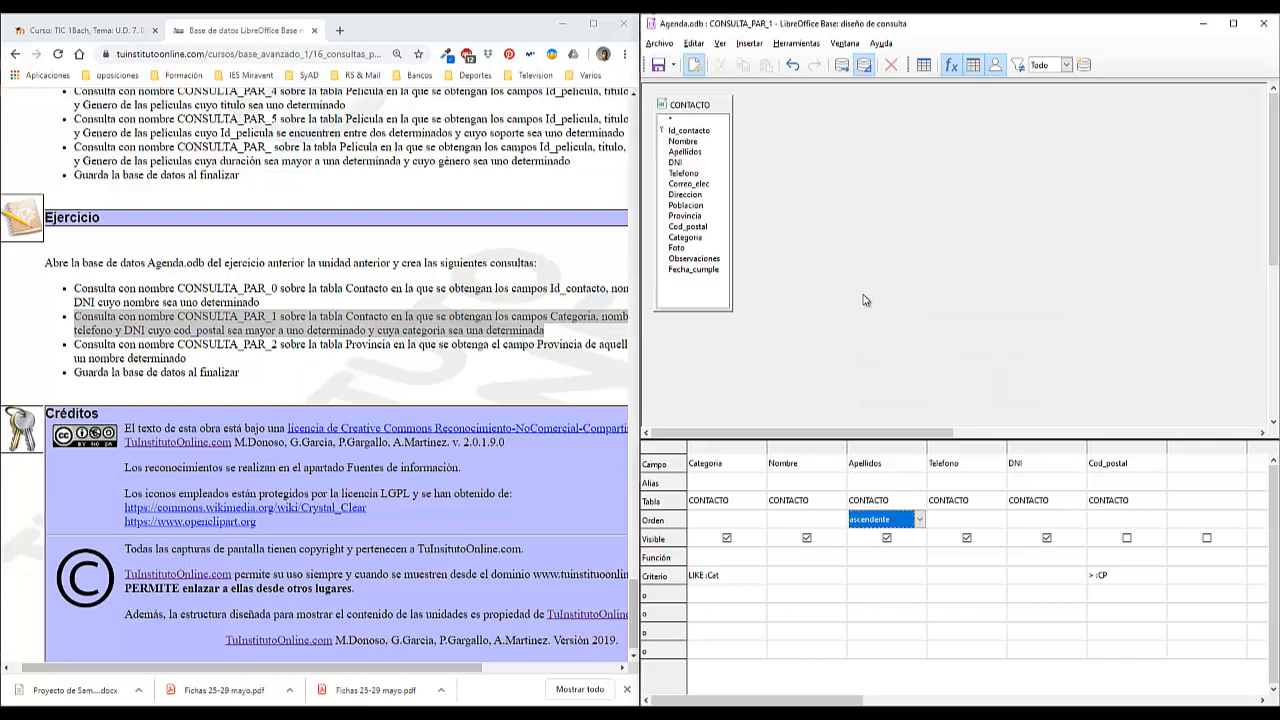
- Run the query with 10000 for the CP parameter and TRABAJO for the Cat parameter
{"action": "left_click", "coordinate": [848, 68]}
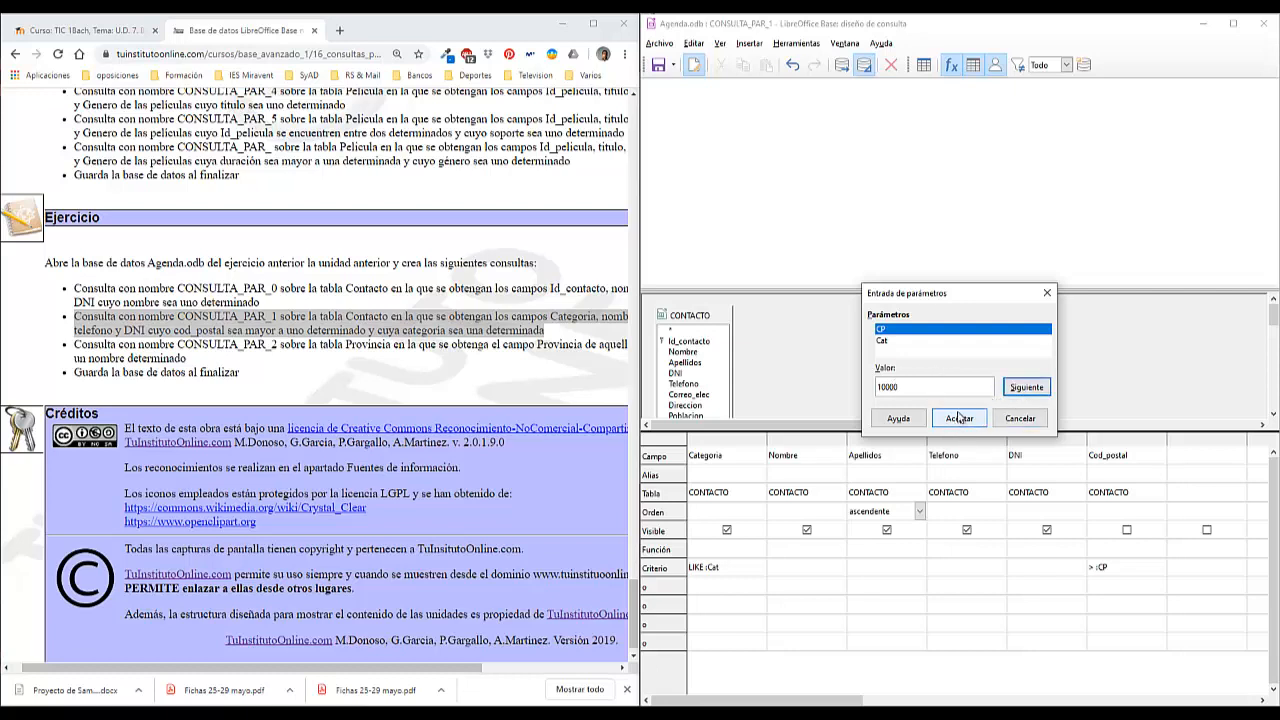
{"action": "left_click", "coordinate": [1026, 387]}
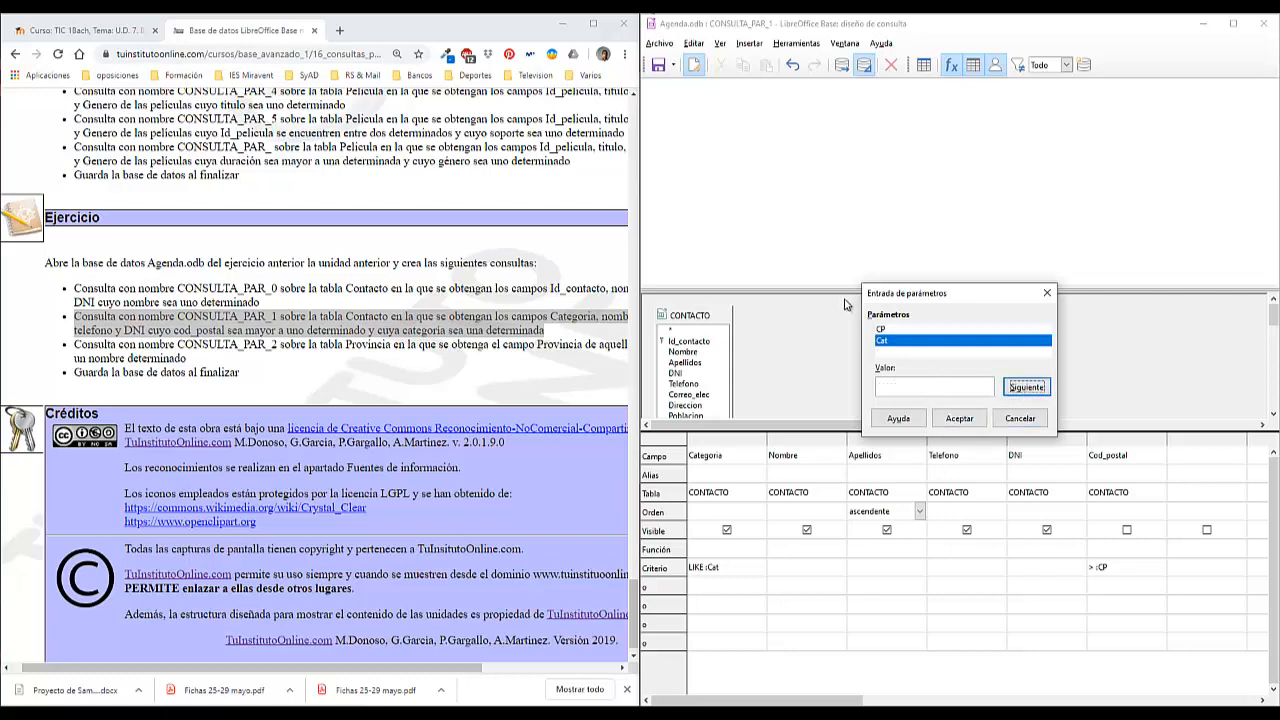
{"action": "left_click", "coordinate": [891, 387]}
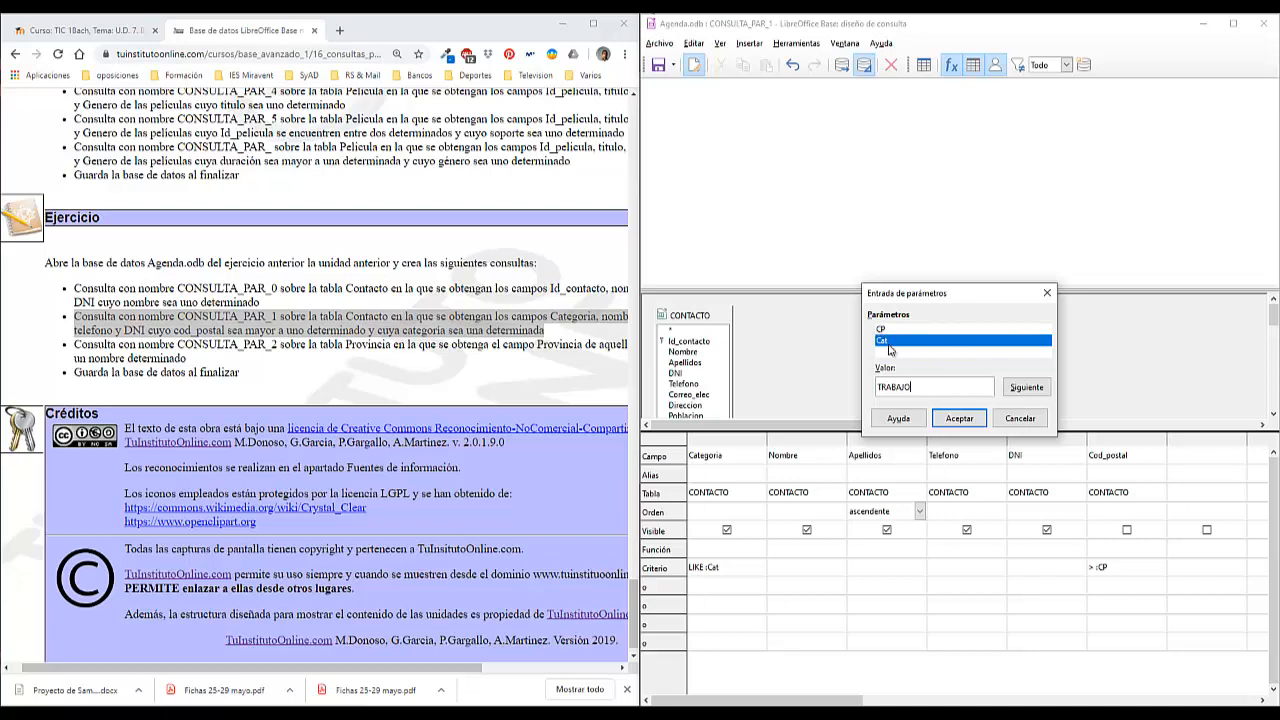
{"action": "left_click", "coordinate": [958, 419]}
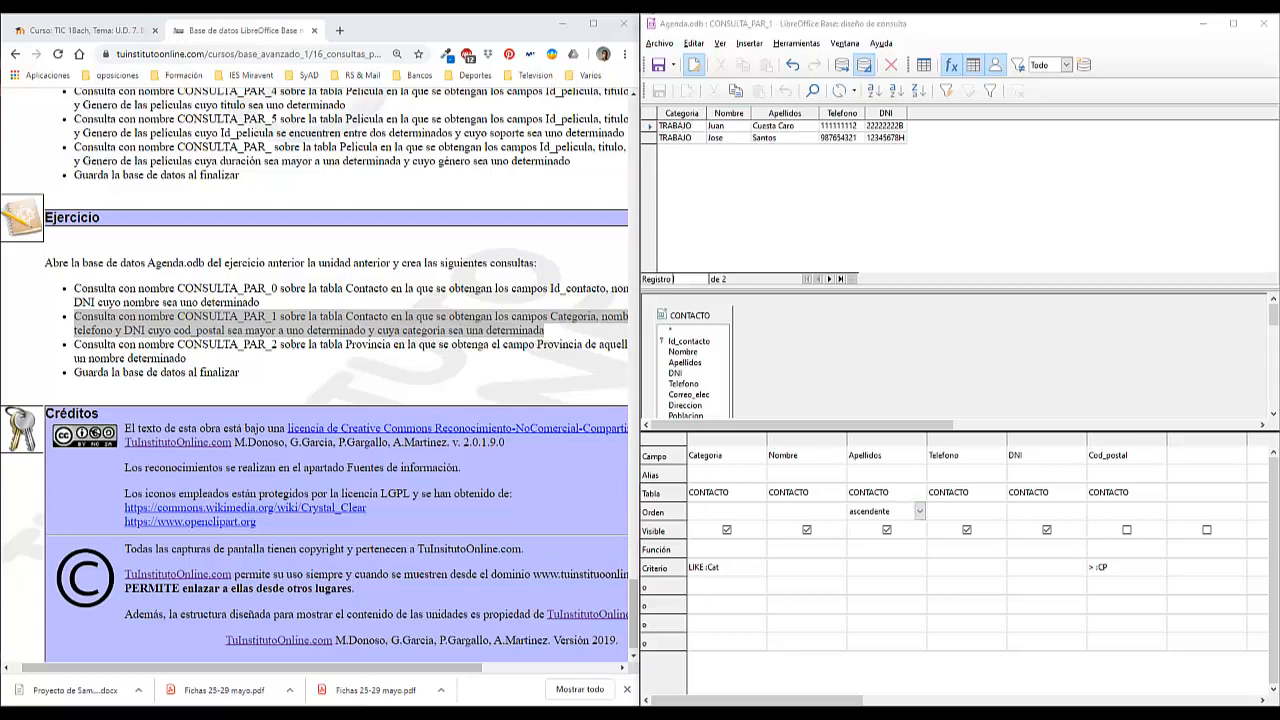
- Return to the main Agenda database window and open the CONTACTO table's data
{"action": "left_click", "coordinate": [368, 650]}
{"action": "left_click", "coordinate": [683, 125]}
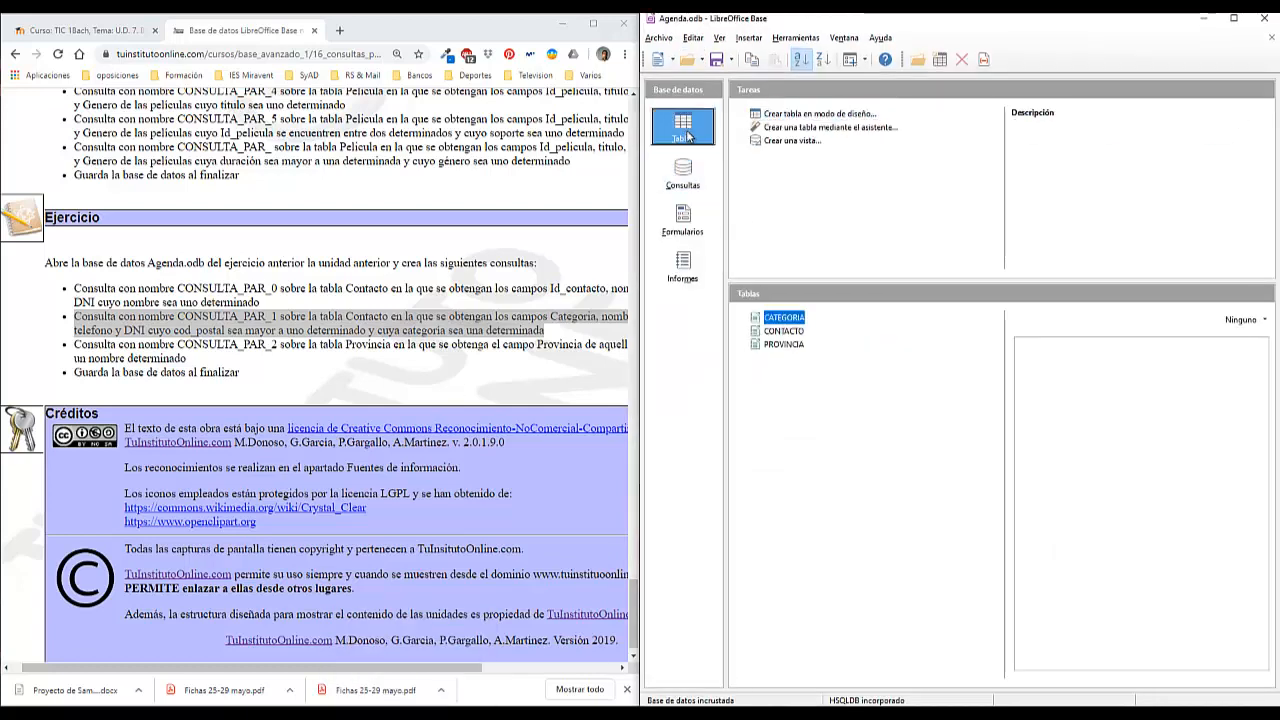
{"action": "left_click", "coordinate": [786, 331]}
{"action": "double_click", "coordinate": [786, 331]}
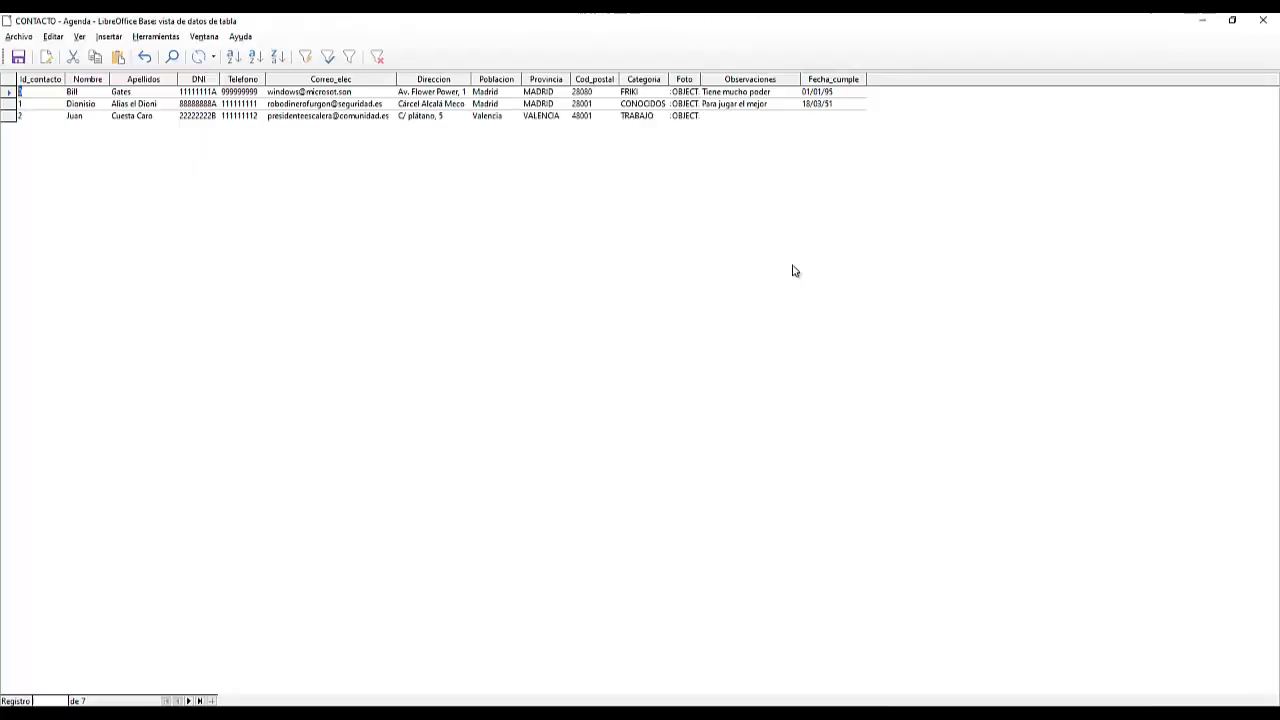
- Sort the CONTACTO records by Categoria ascending, check the postal codes of the TRABAJO contacts, and close the table
{"action": "left_click", "coordinate": [646, 81]}
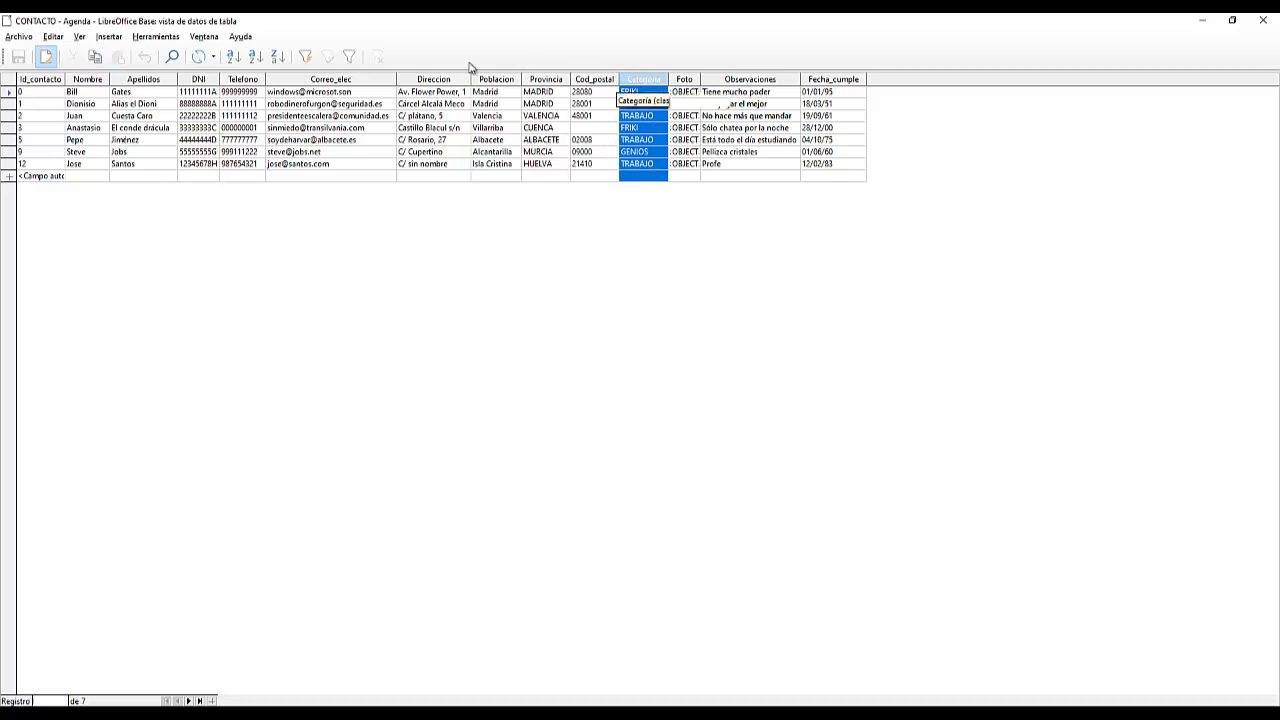
{"action": "left_click", "coordinate": [233, 57]}
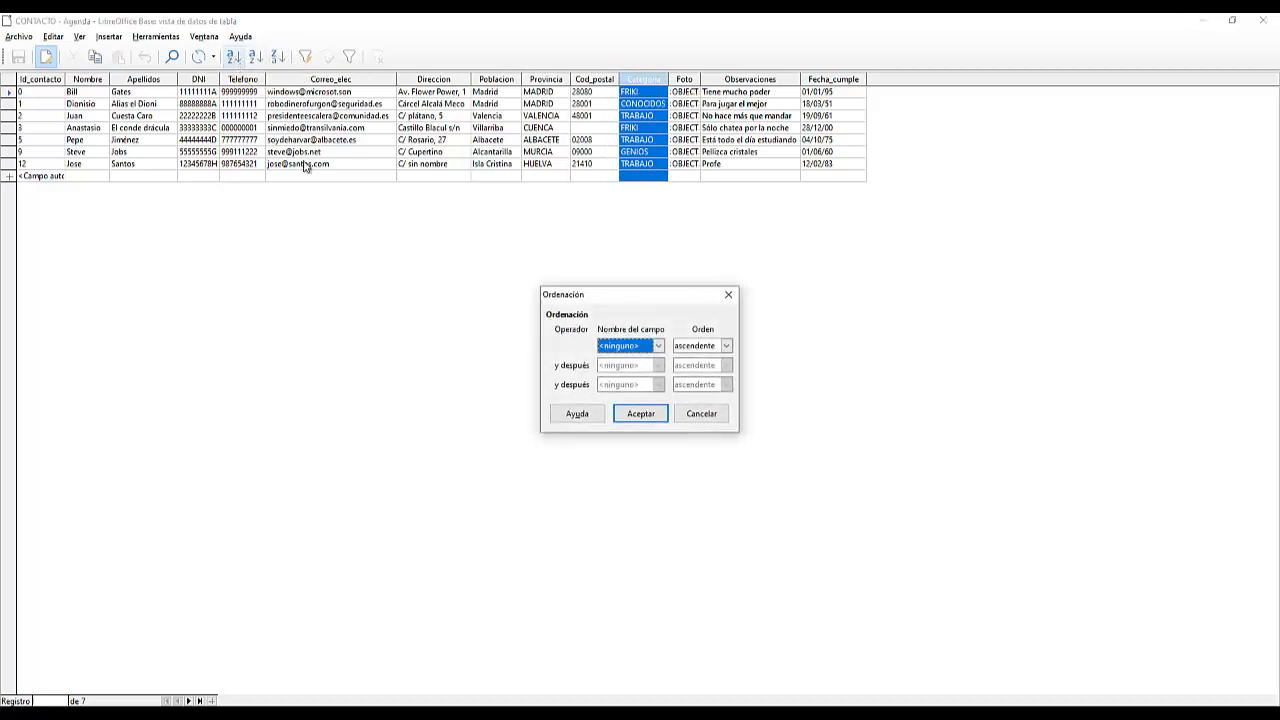
{"action": "left_click", "coordinate": [658, 345]}
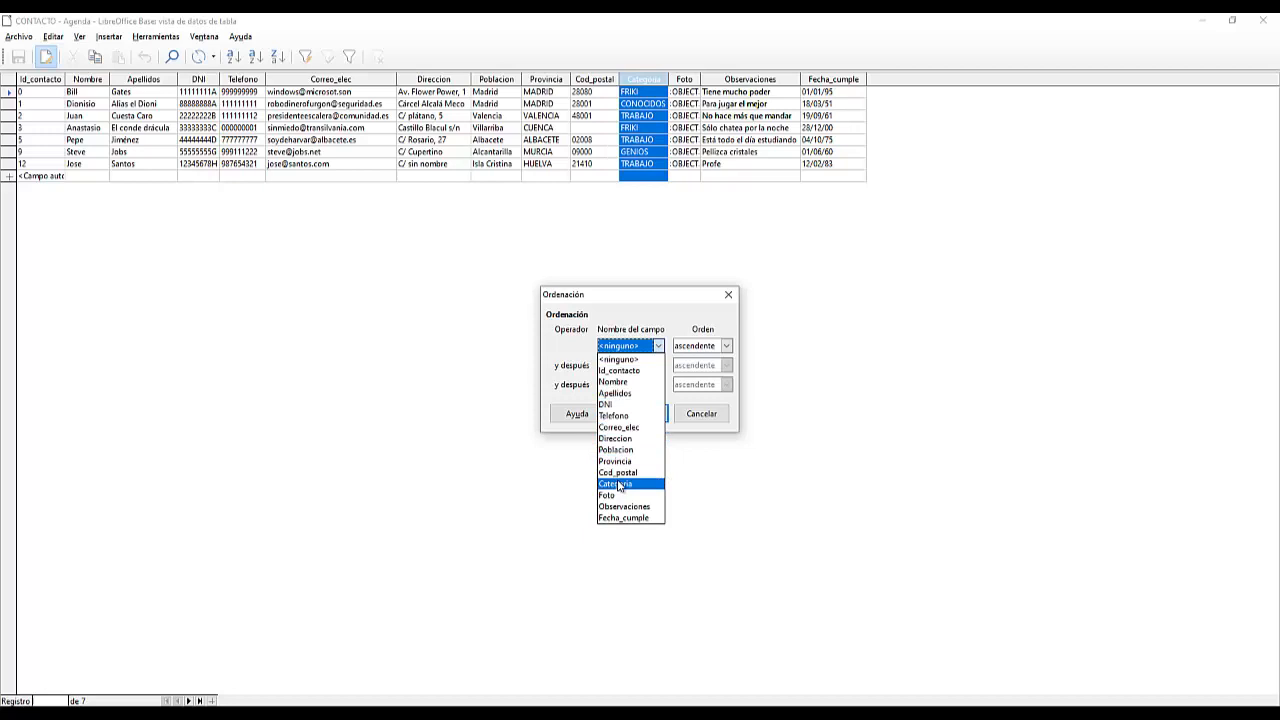
{"action": "left_click", "coordinate": [618, 485]}
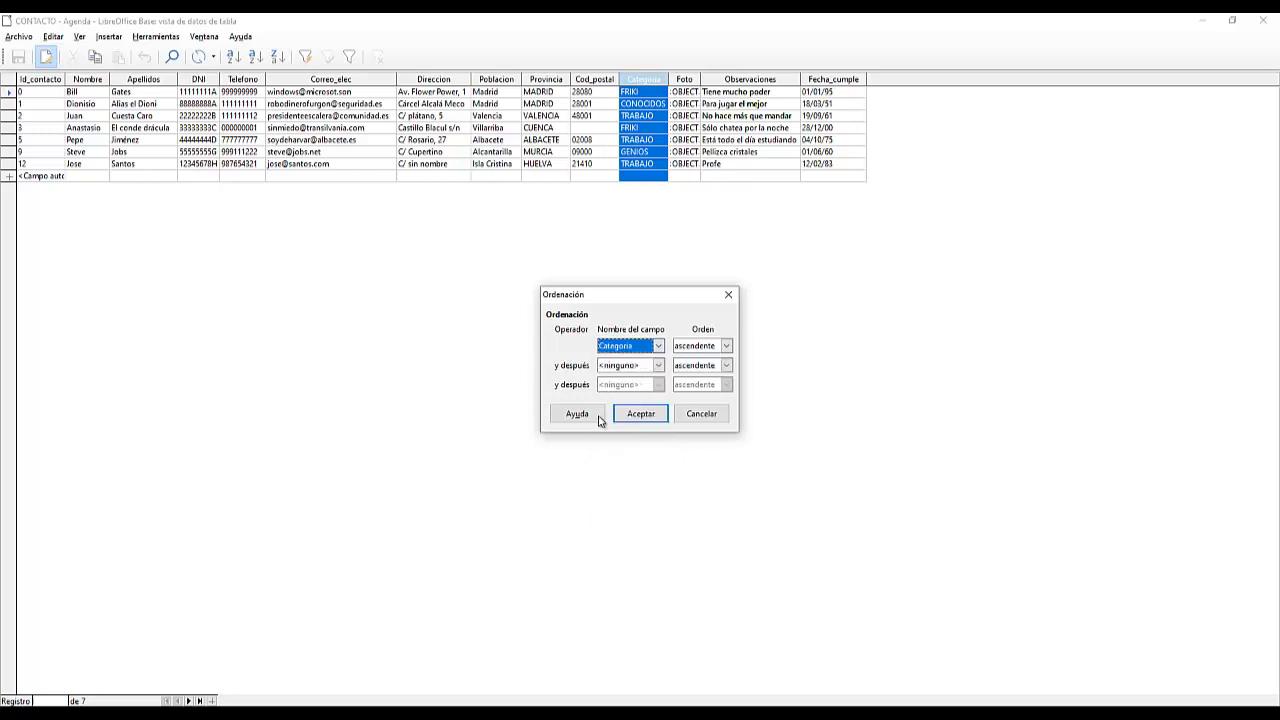
{"action": "left_click", "coordinate": [640, 414]}
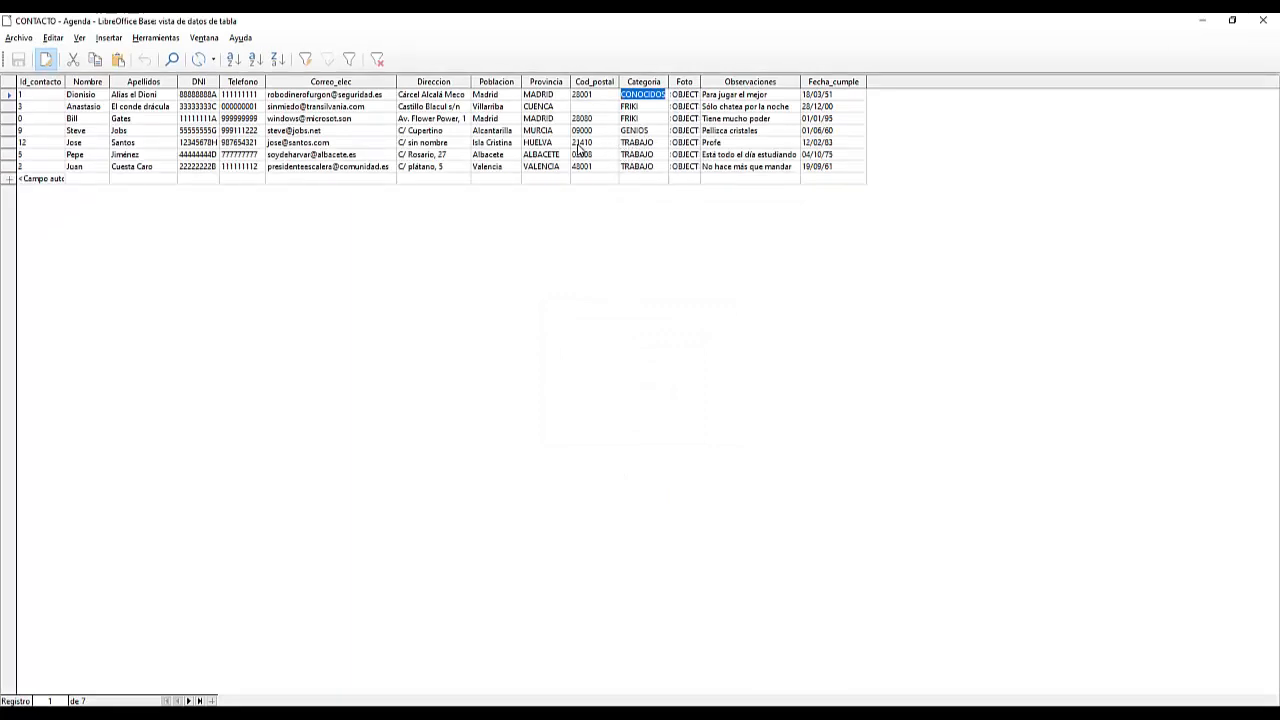
{"action": "left_click", "coordinate": [574, 155]}
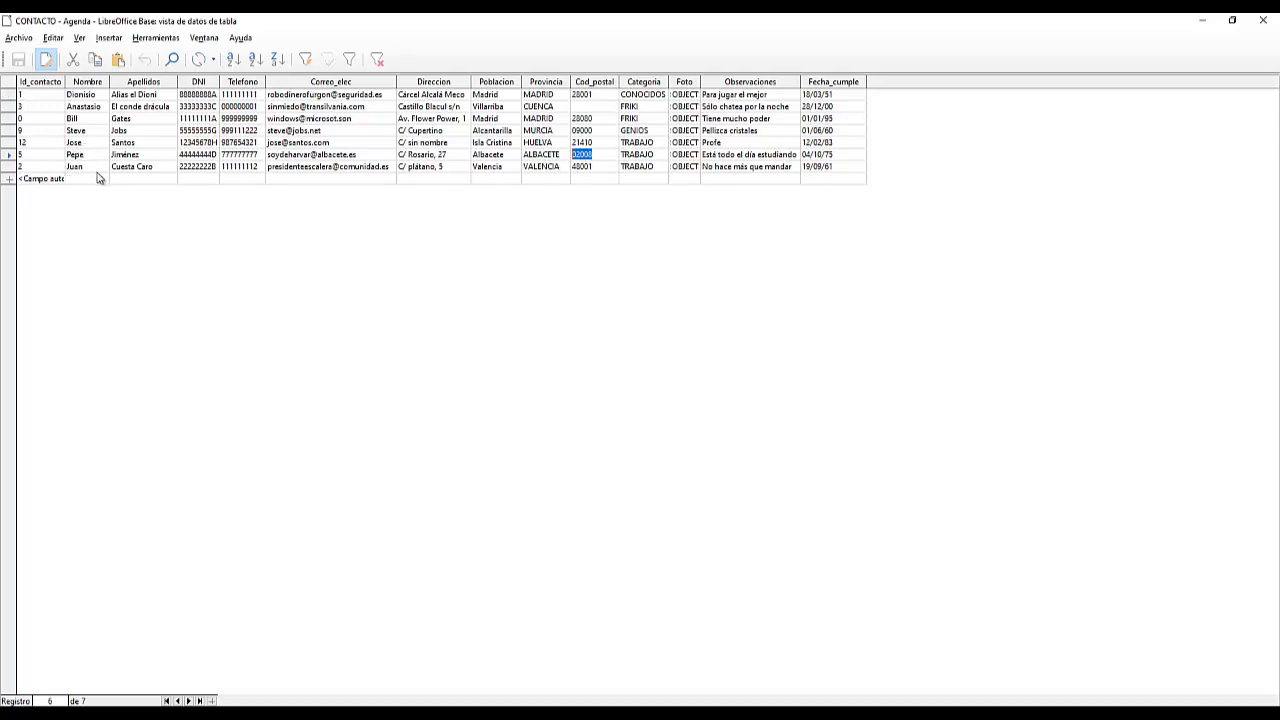
{"action": "left_click", "coordinate": [1254, 20]}
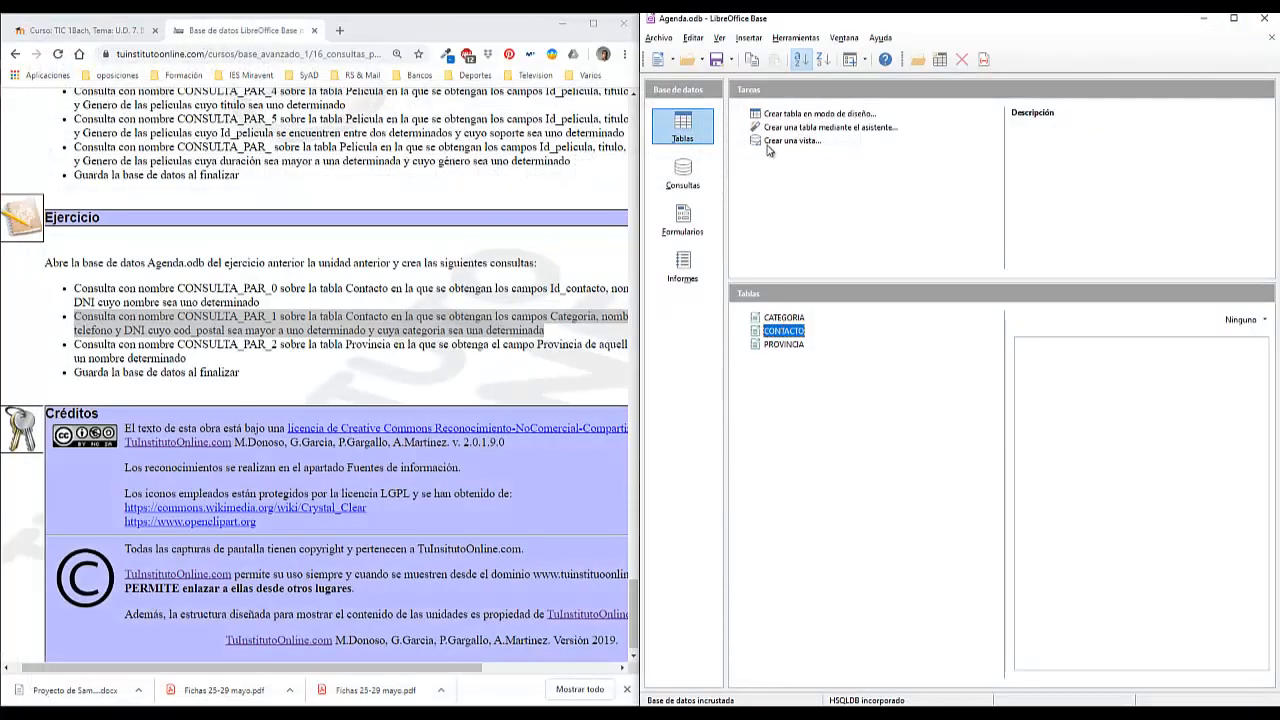
- Save the Agenda database, clear the highlighted exercise text, and maximize the database window
{"action": "left_click", "coordinate": [716, 62]}
{"action": "left_click", "coordinate": [229, 347]}
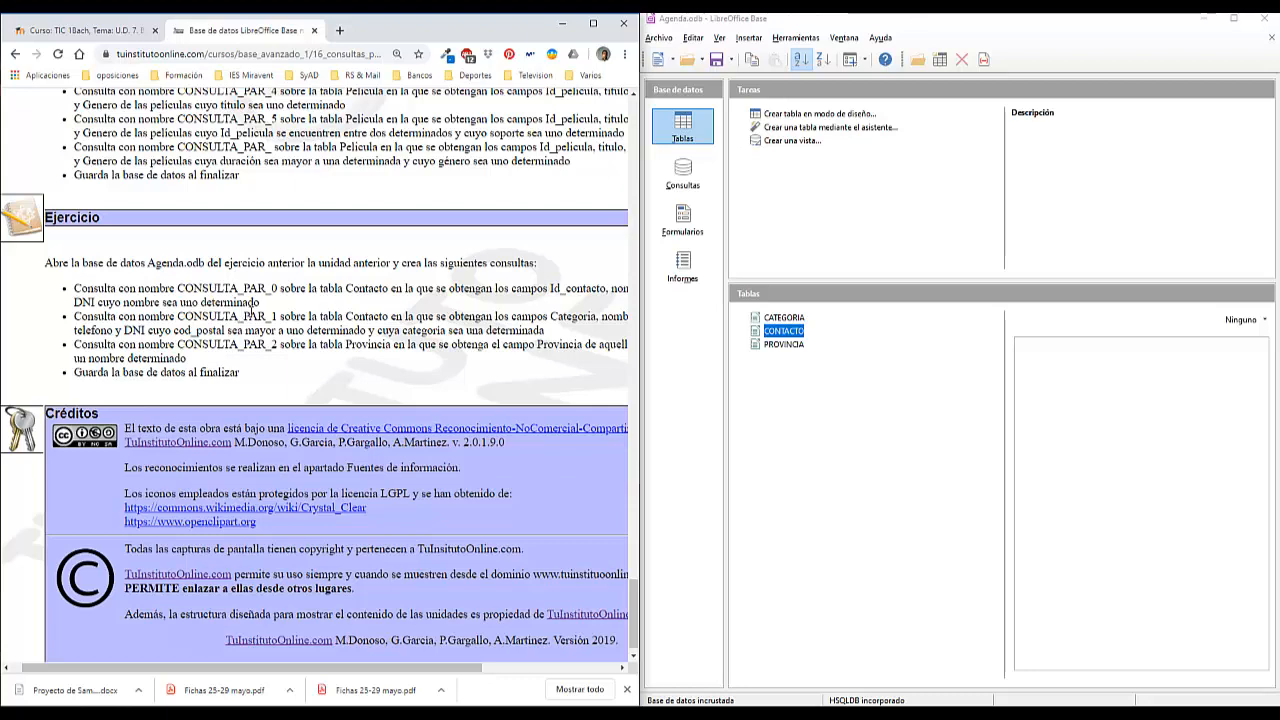
{"action": "left_click_drag", "start_coordinate": [852, 21], "coordinate": [569, 20]}
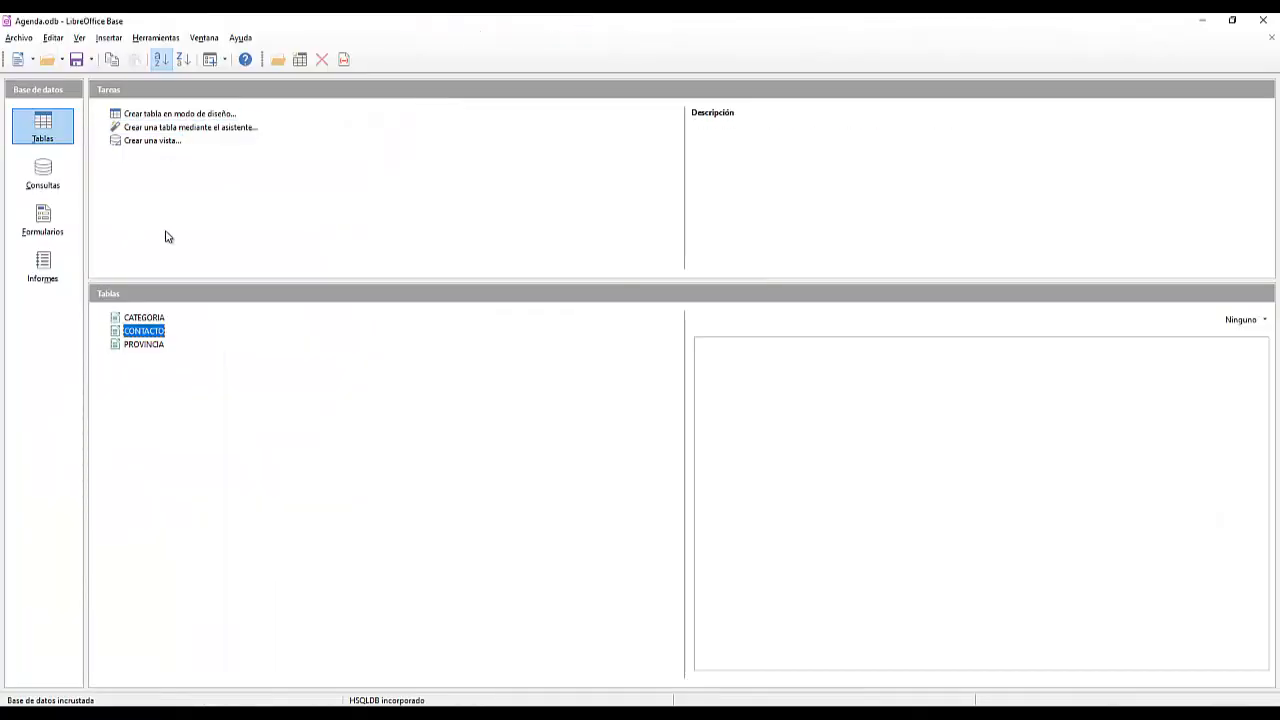